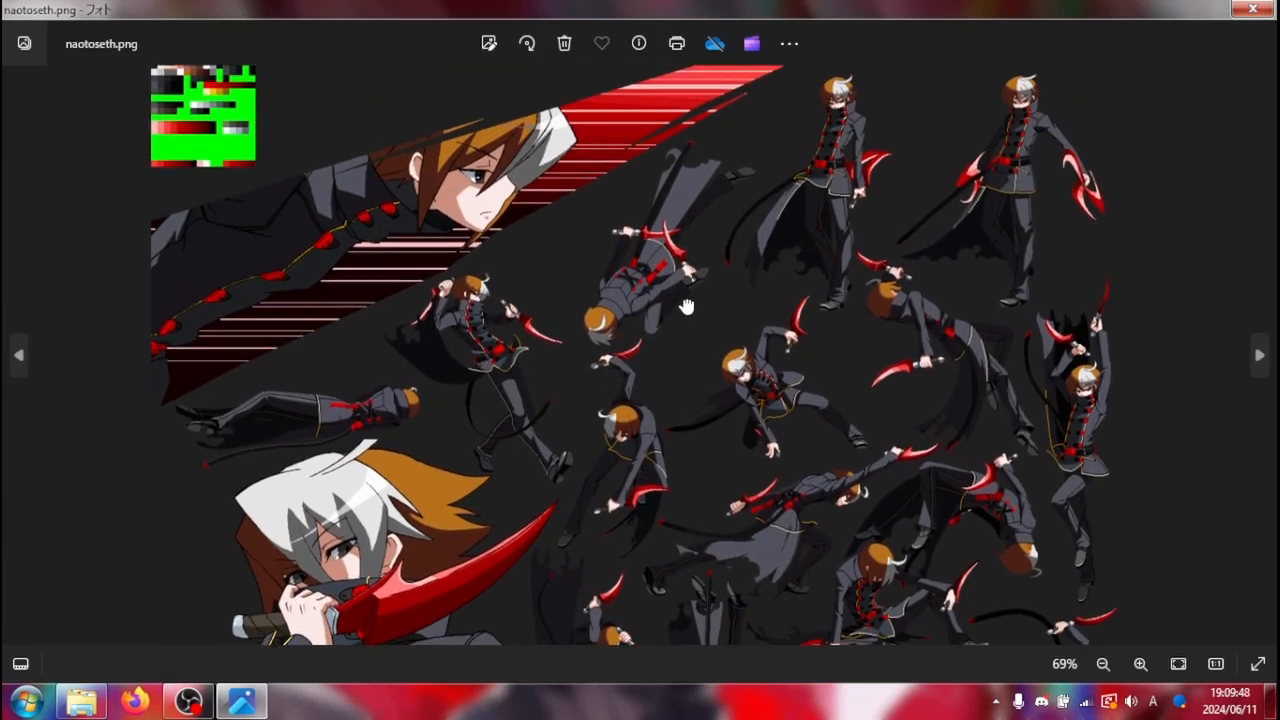
pyautogui.moveTo(656, 386); pyautogui.dragTo(760, 400)
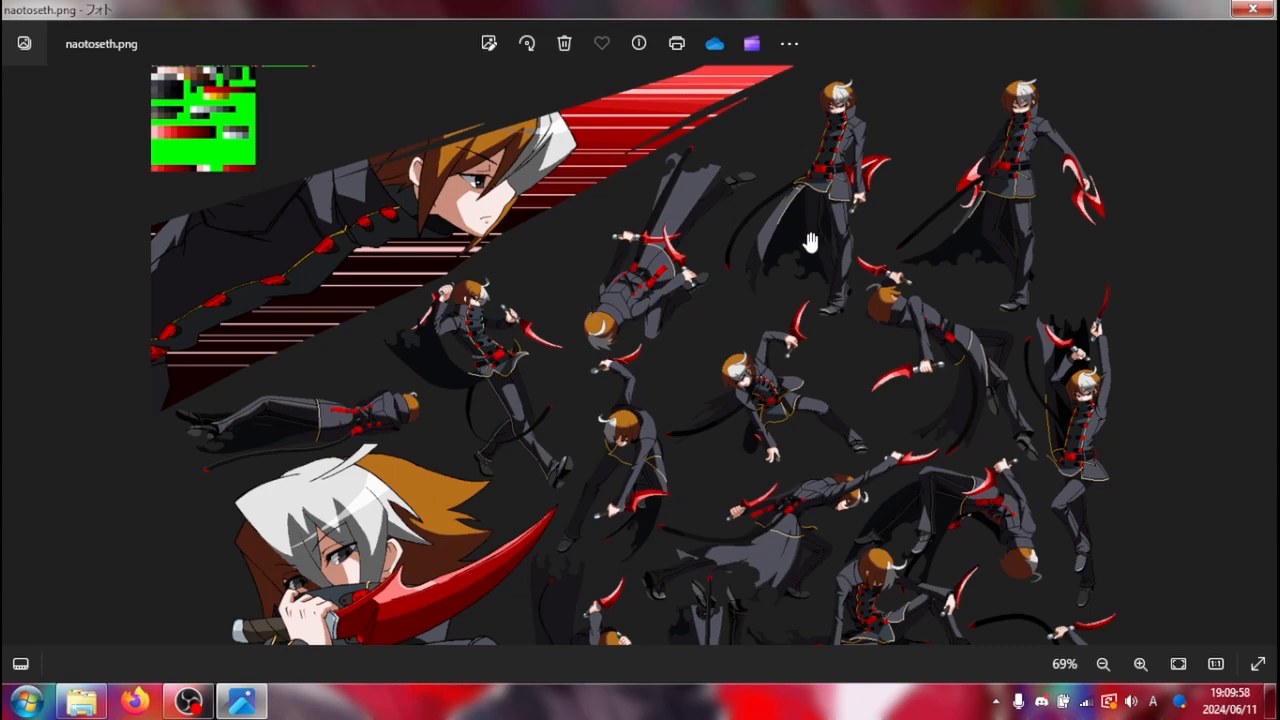
pyautogui.moveTo(899, 345); pyautogui.dragTo(874, 396)
pyautogui.click(188, 701)
pyautogui.click(241, 701)
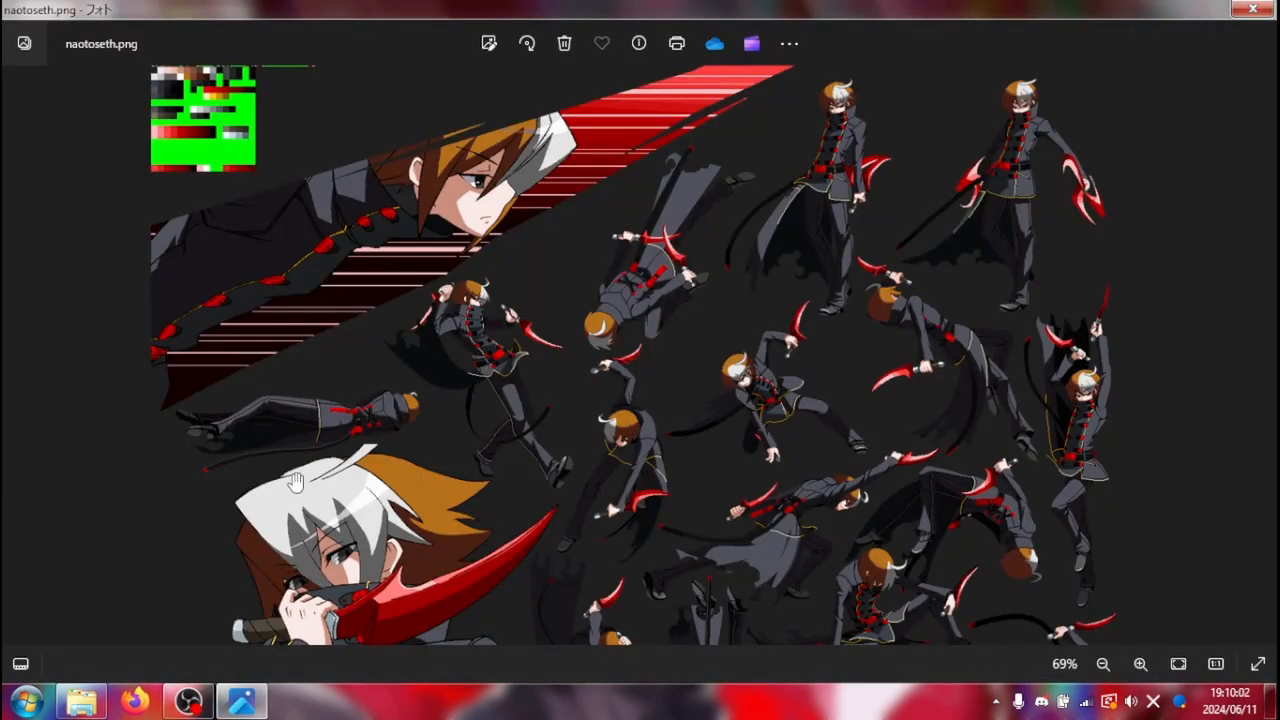
# Switch to the file manager and open the Basepals folder inside UNI2 Modding Tools
pyautogui.click(81, 701)
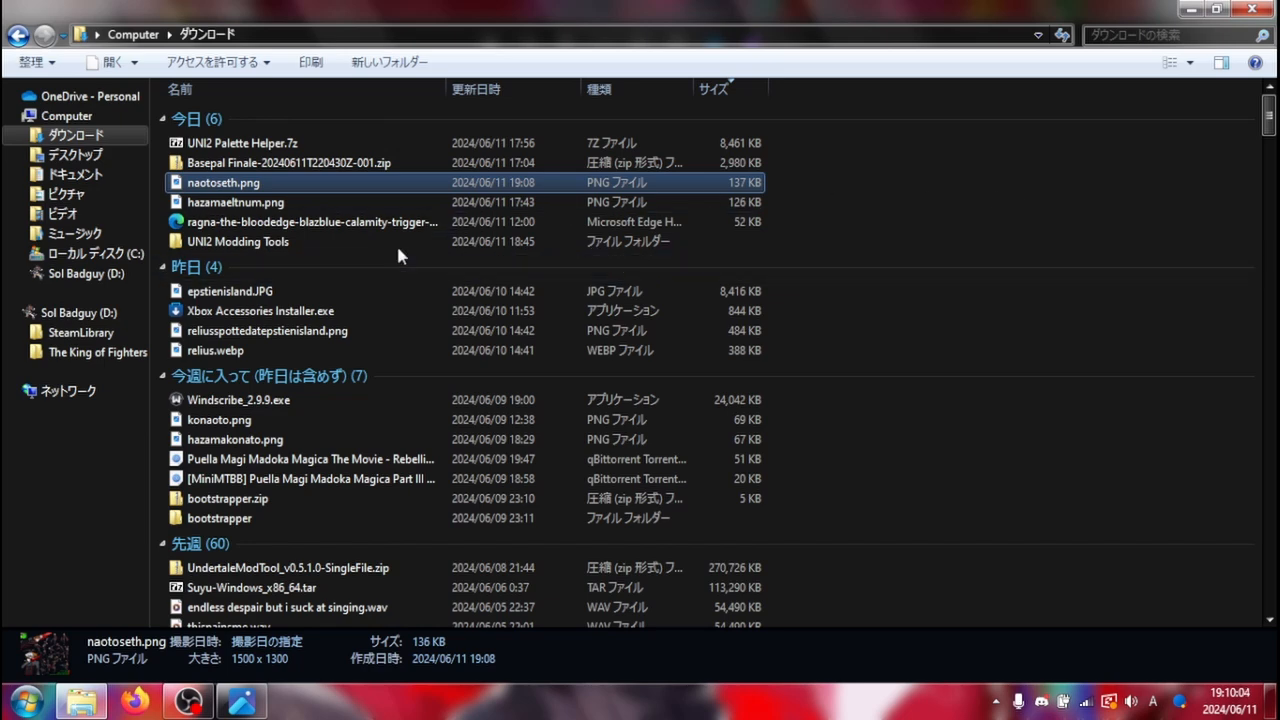
pyautogui.doubleClick(480, 243)
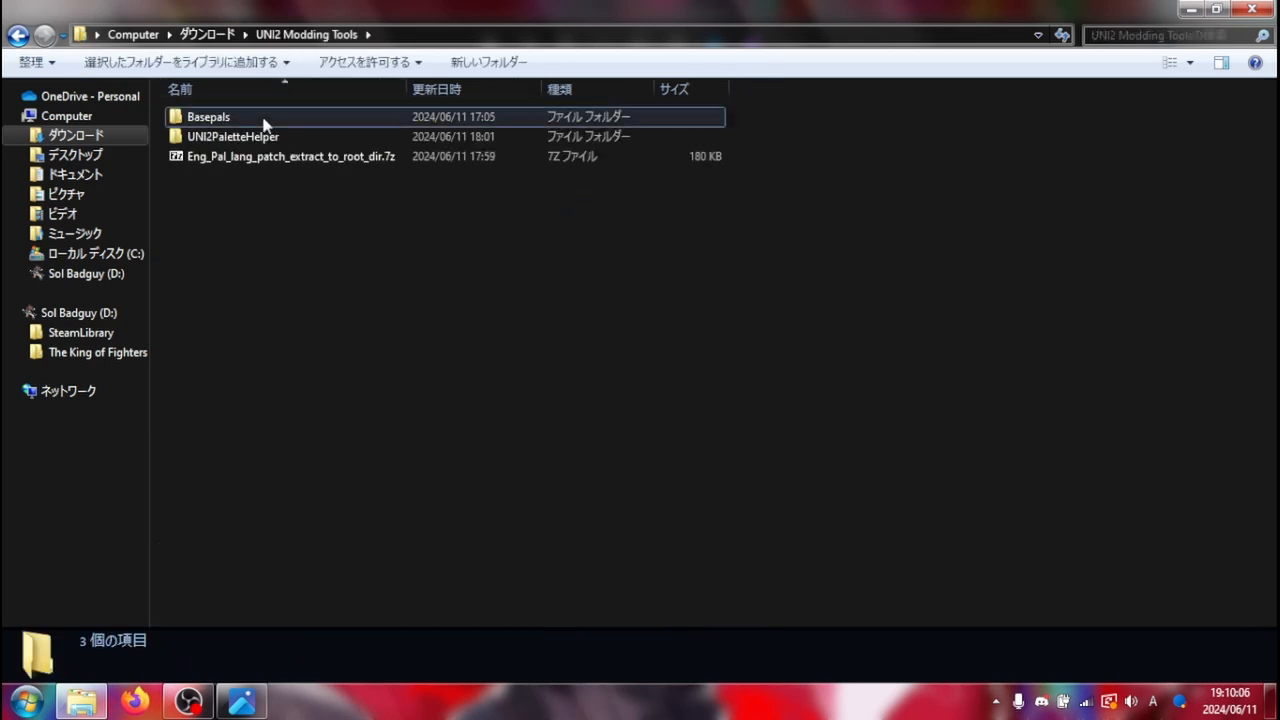
pyautogui.doubleClick(265, 122)
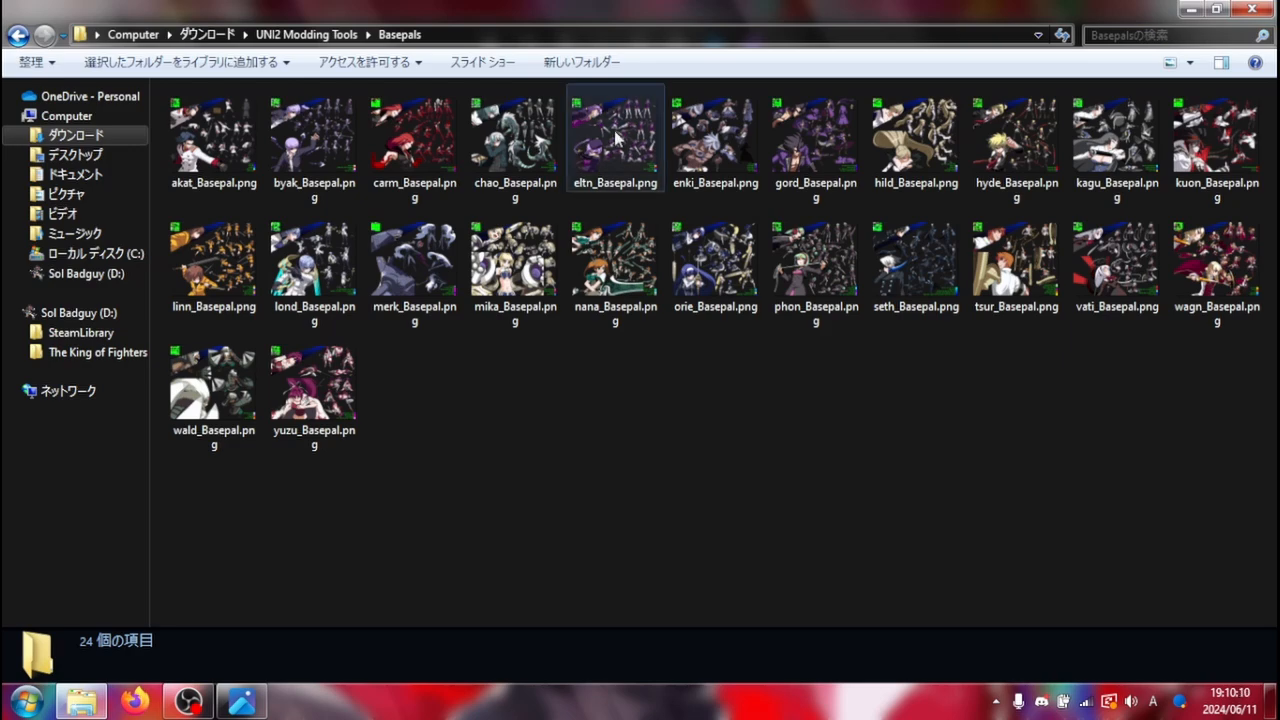
# View eltn_Basepal.png and its neighbouring base palette sheet in the image viewer, and close the viewer window
pyautogui.doubleClick(570, 148)
pyautogui.scroll(3, 370, 252)
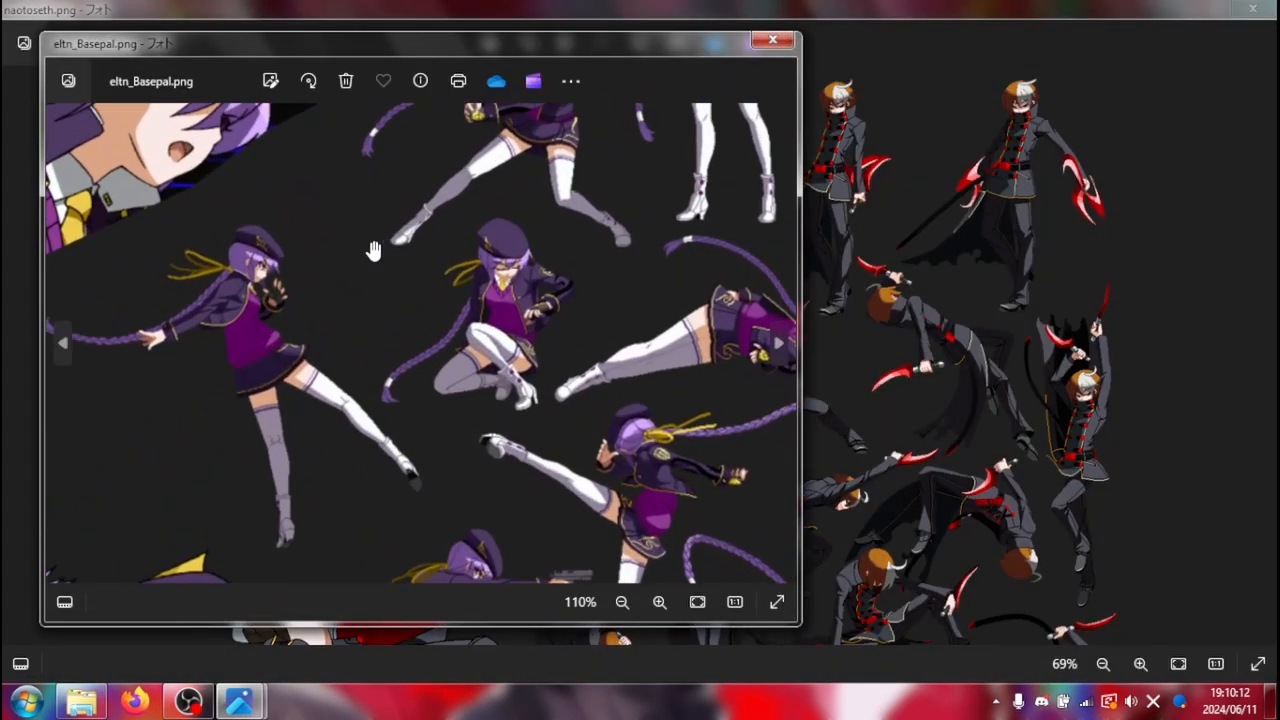
pyautogui.scroll(-3, 503, 283)
pyautogui.moveTo(503, 283); pyautogui.dragTo(339, 330)
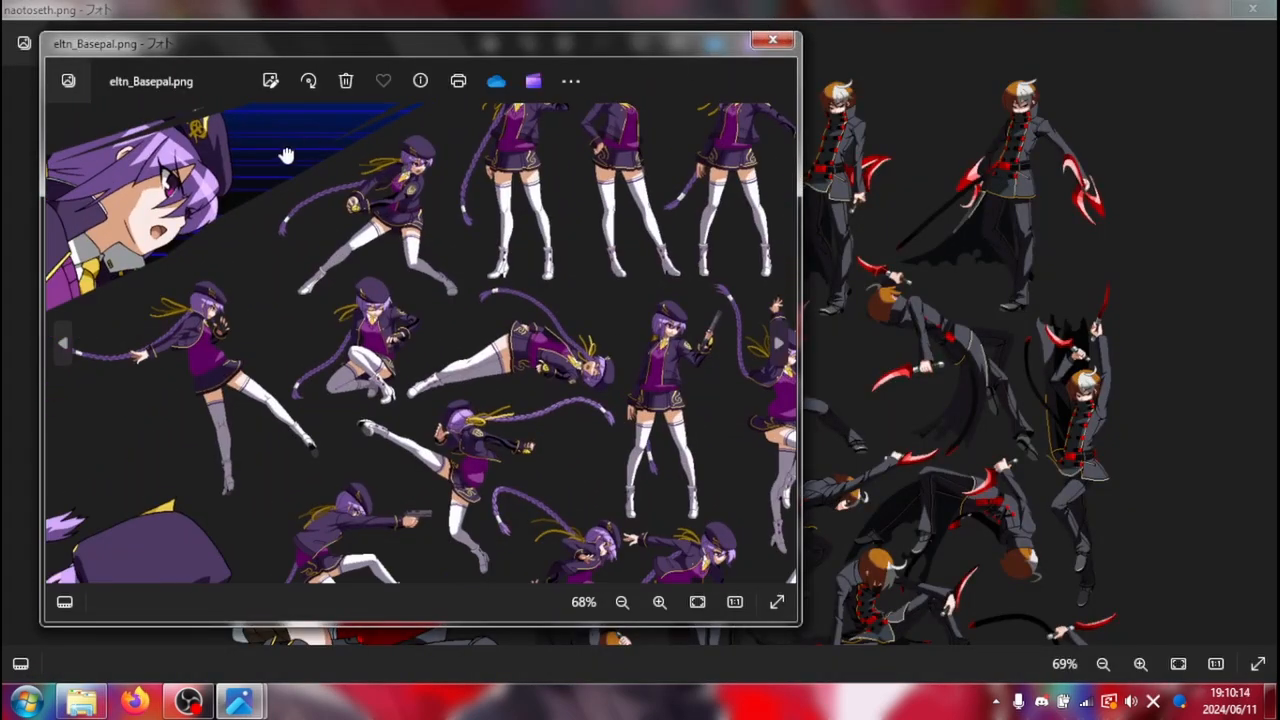
pyautogui.moveTo(286, 155); pyautogui.dragTo(338, 336)
pyautogui.press('Left')
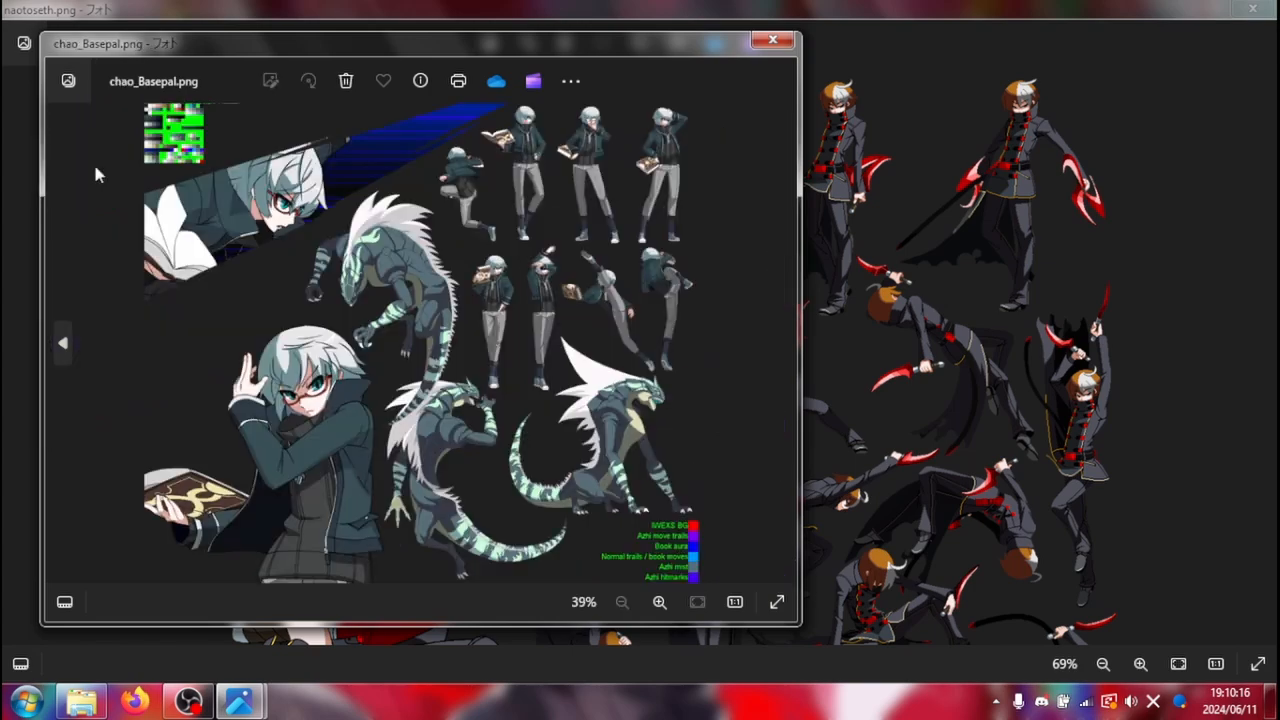
pyautogui.press('Right')
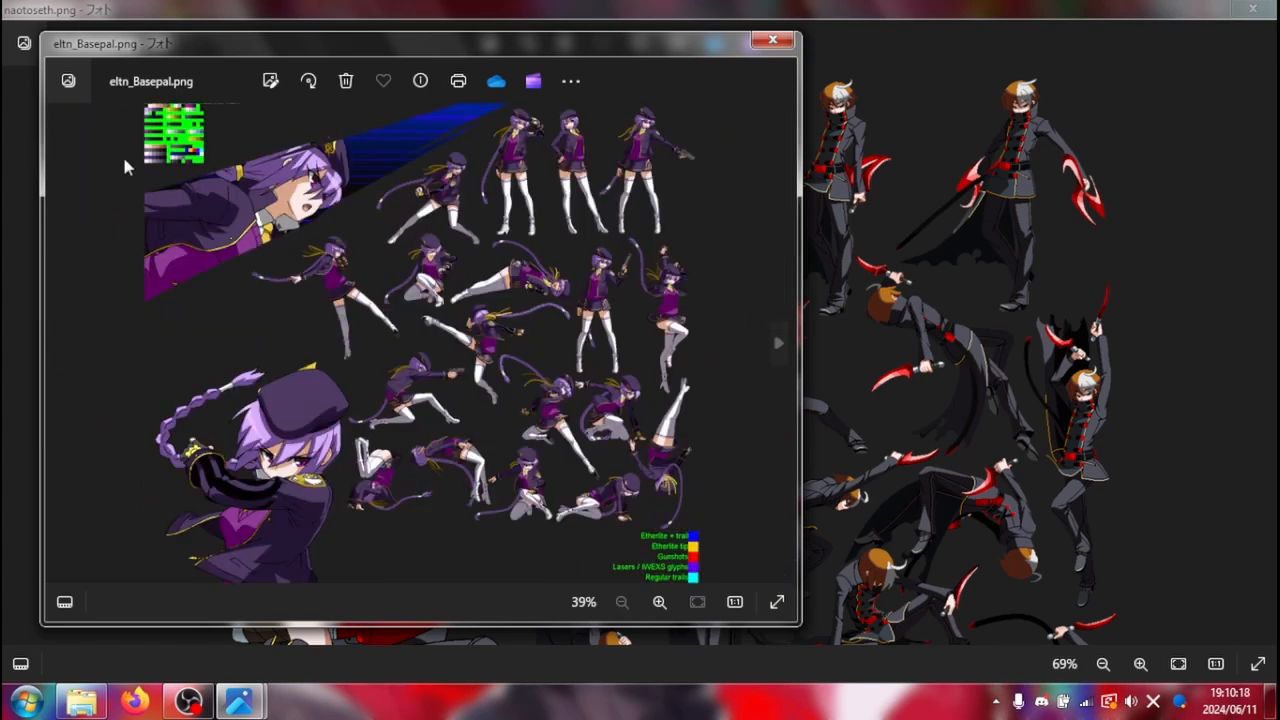
pyautogui.click(772, 40)
# Examine the sprites and the embedded colour grid of naotoseth.png up close, and close the image
pyautogui.scroll(8, 489, 335)
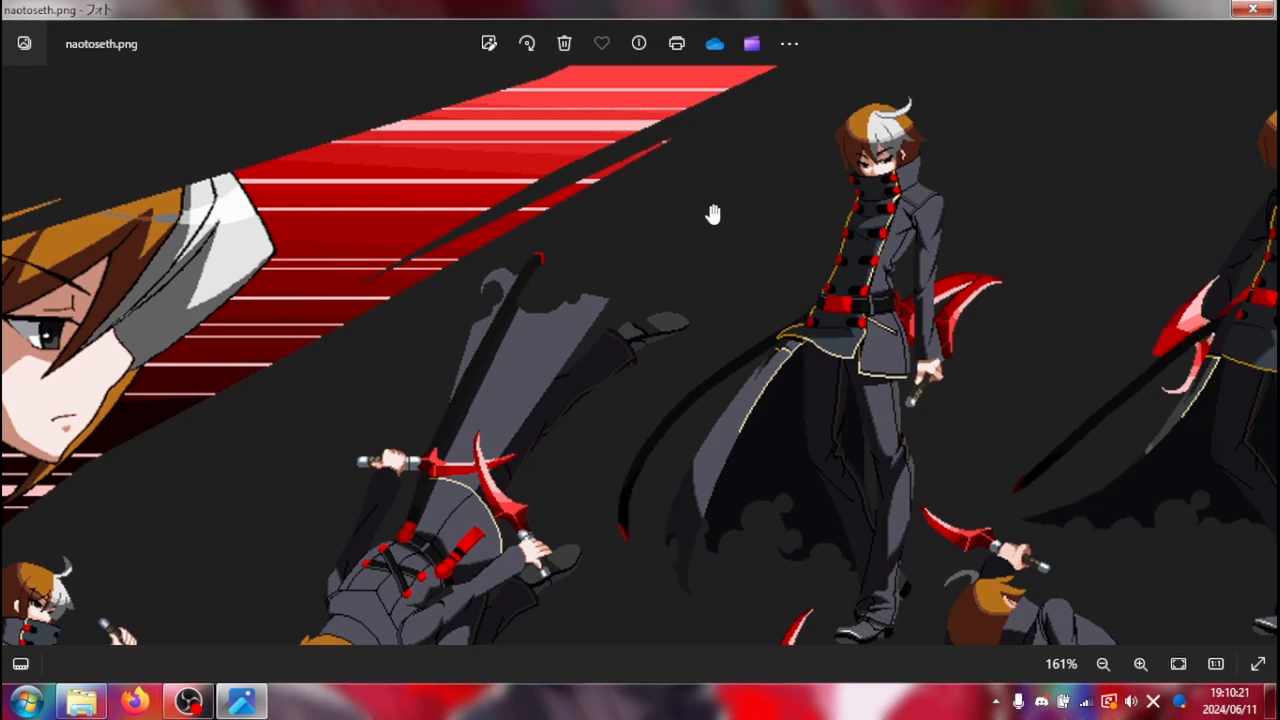
pyautogui.moveTo(714, 215); pyautogui.dragTo(715, 264)
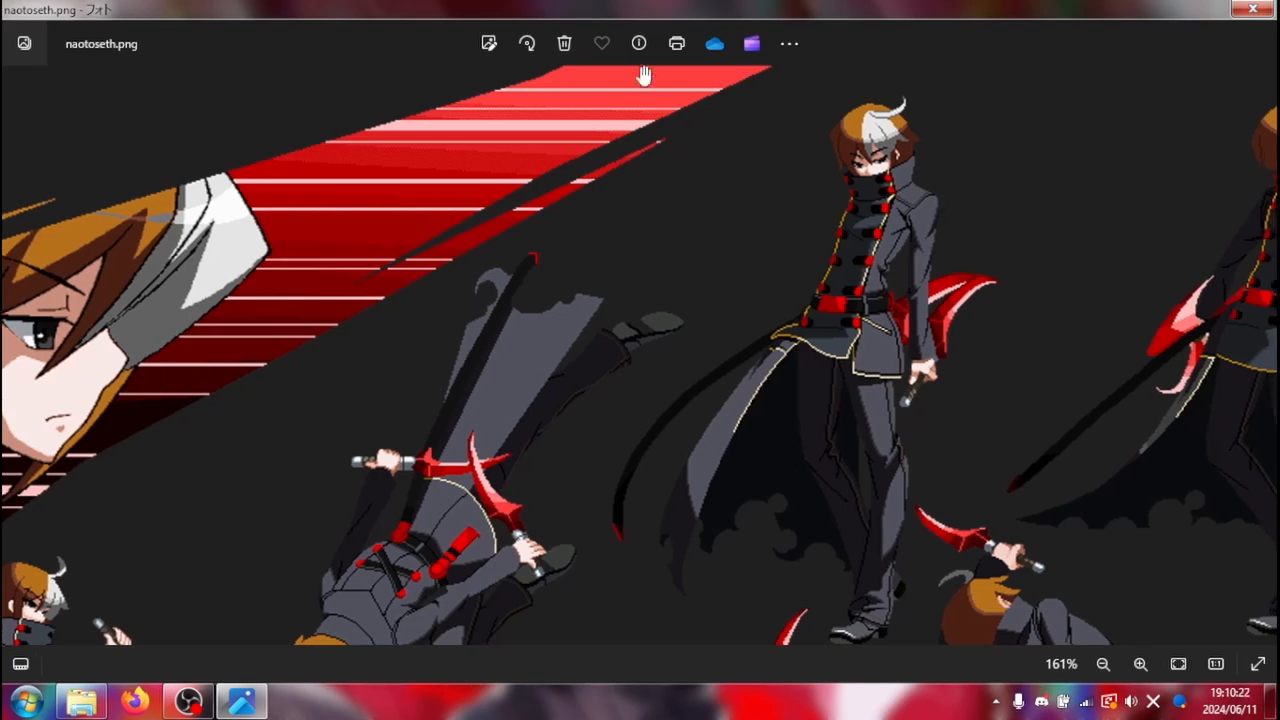
pyautogui.moveTo(191, 262); pyautogui.dragTo(909, 310)
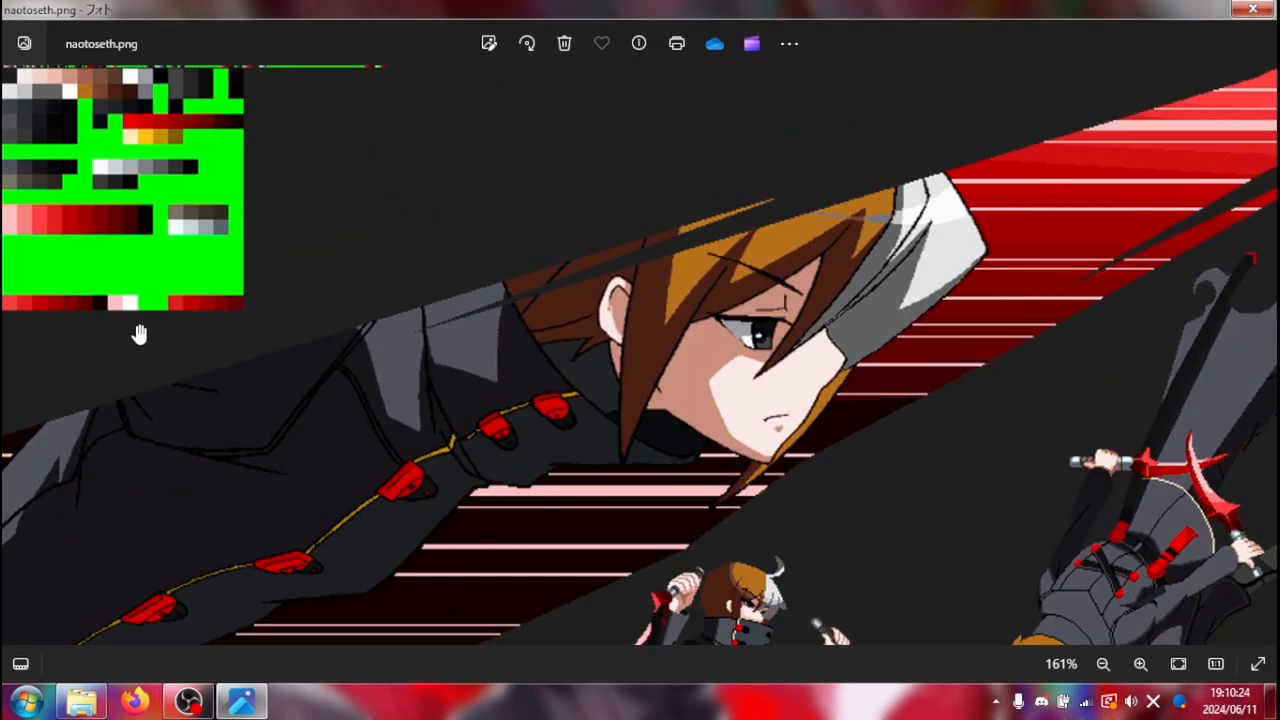
pyautogui.click(1267, 8)
# Launch Fighter Factory Studio
pyautogui.click(188, 700)
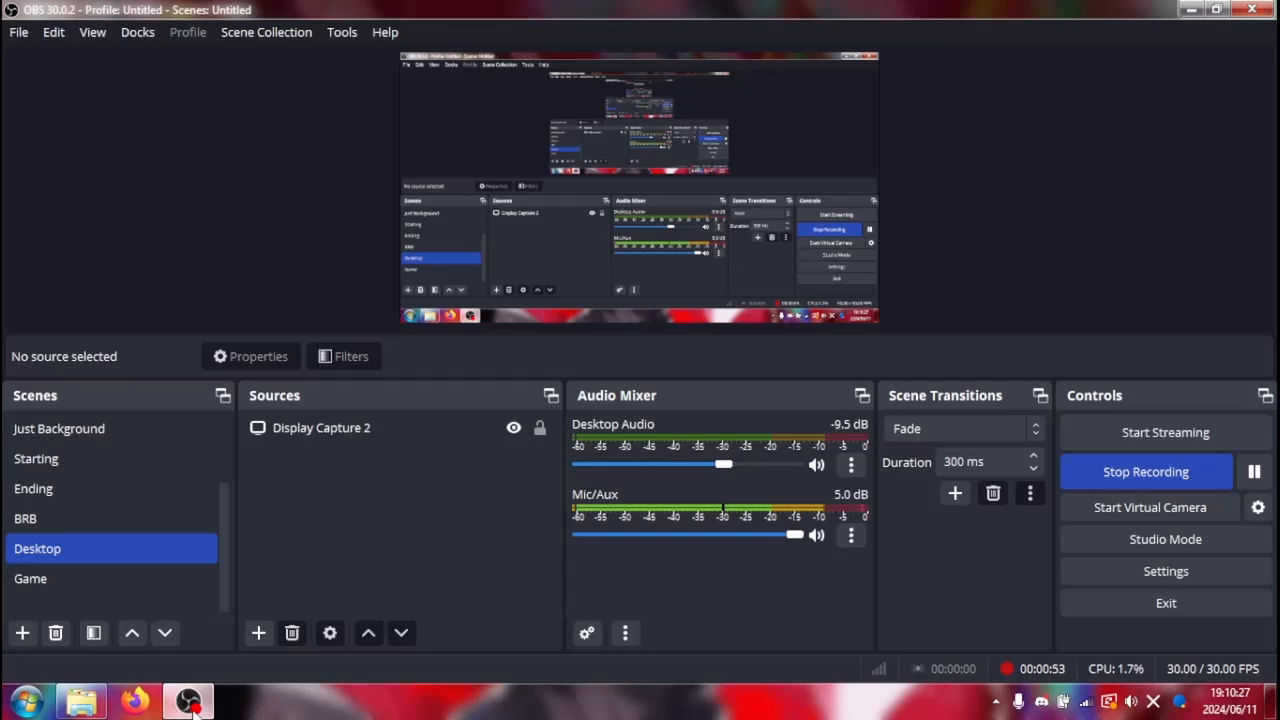
pyautogui.click(95, 706)
pyautogui.click(28, 702)
pyautogui.click(147, 417)
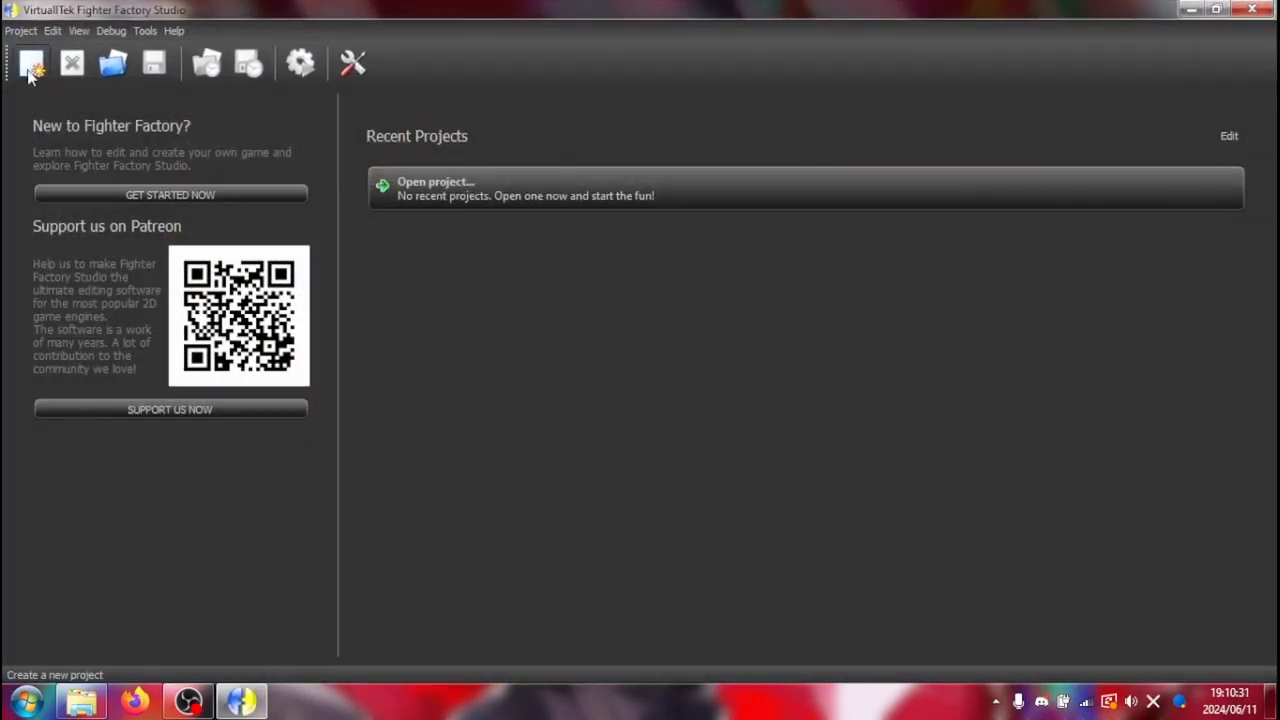
# Create a new project from the Empty (MUGENext) template with the Character type
pyautogui.click(30, 66)
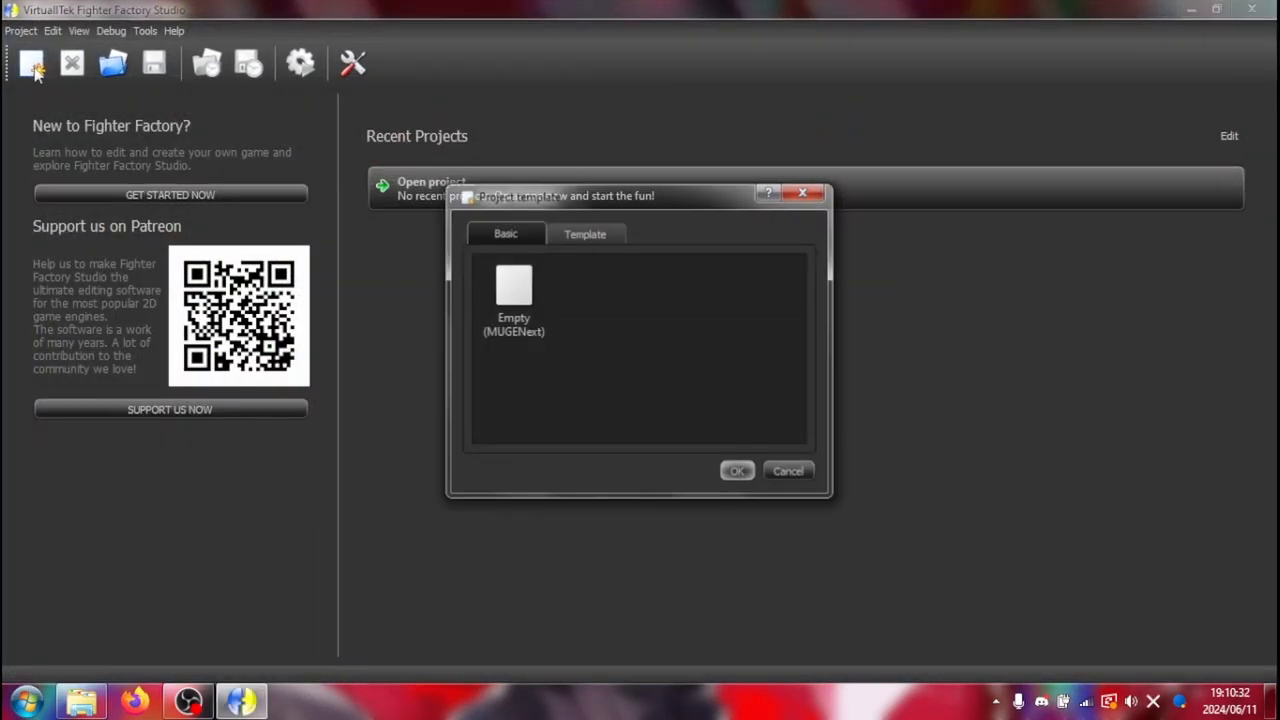
pyautogui.click(516, 287)
pyautogui.click(734, 471)
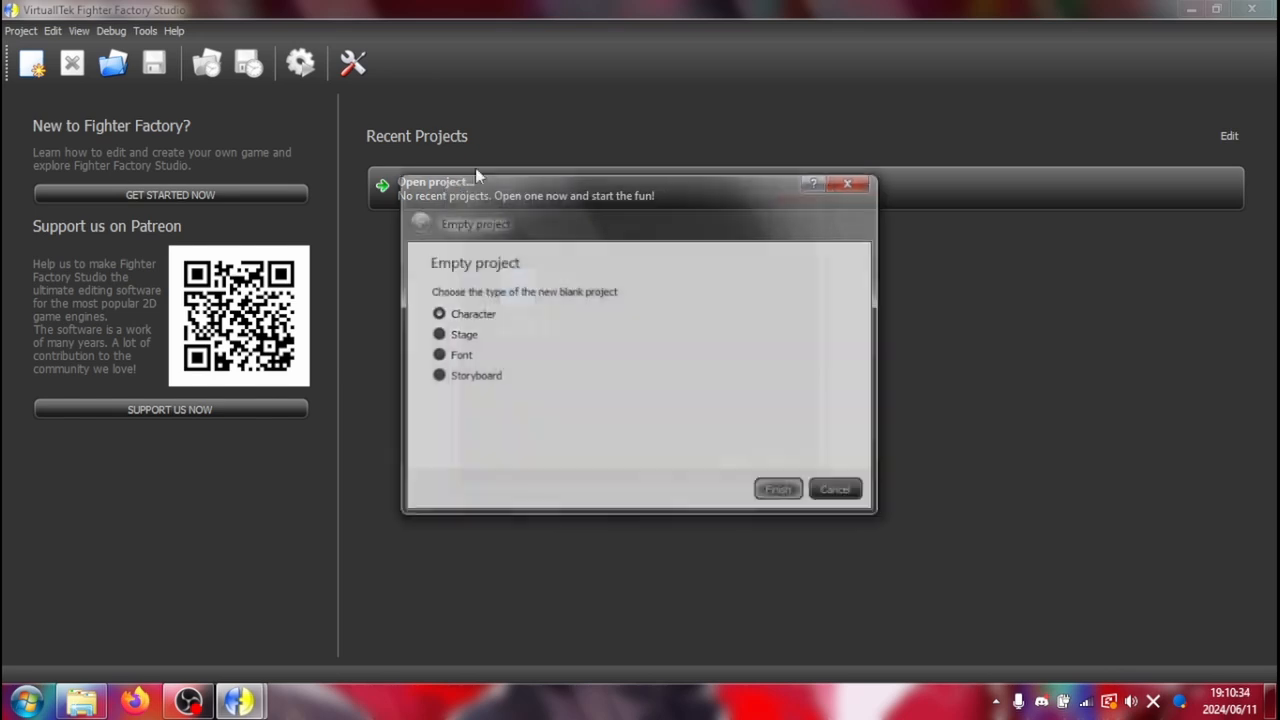
pyautogui.click(779, 491)
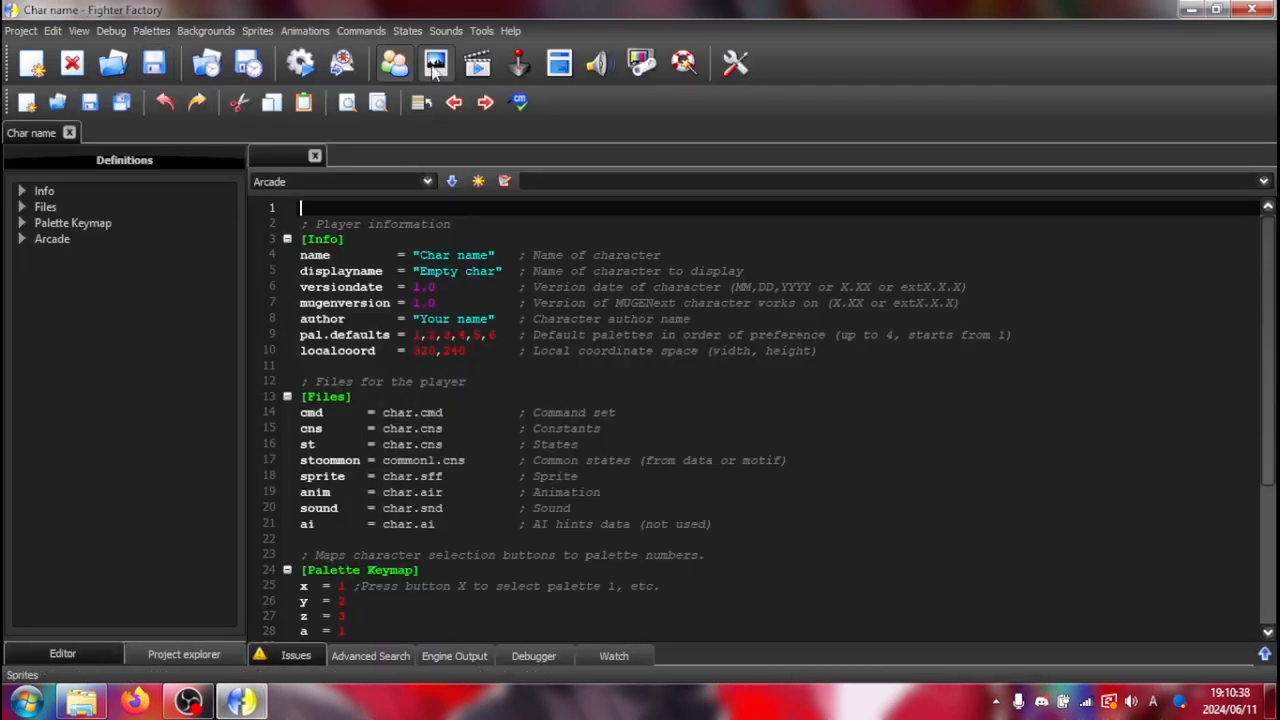
# Add seth_Basepal.png from the UNI2 Modding Tools Basepals folder as a sprite, keeping the default import options
pyautogui.click(435, 64)
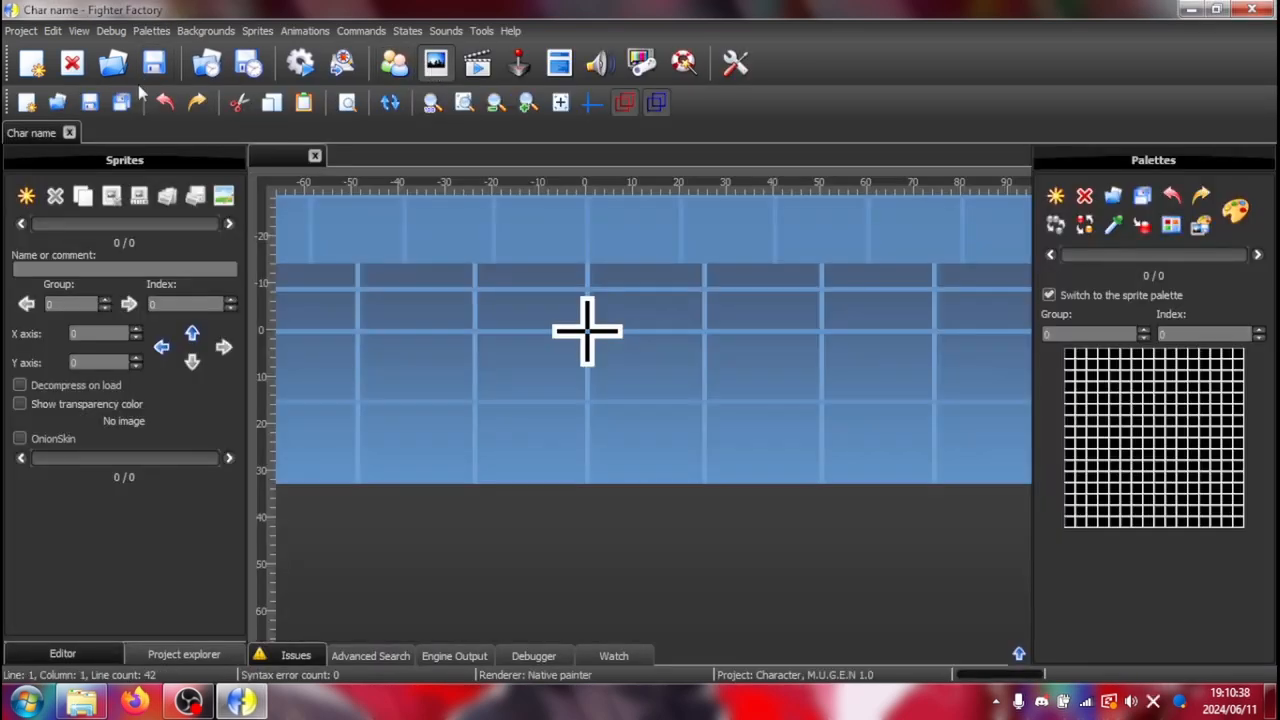
pyautogui.click(27, 199)
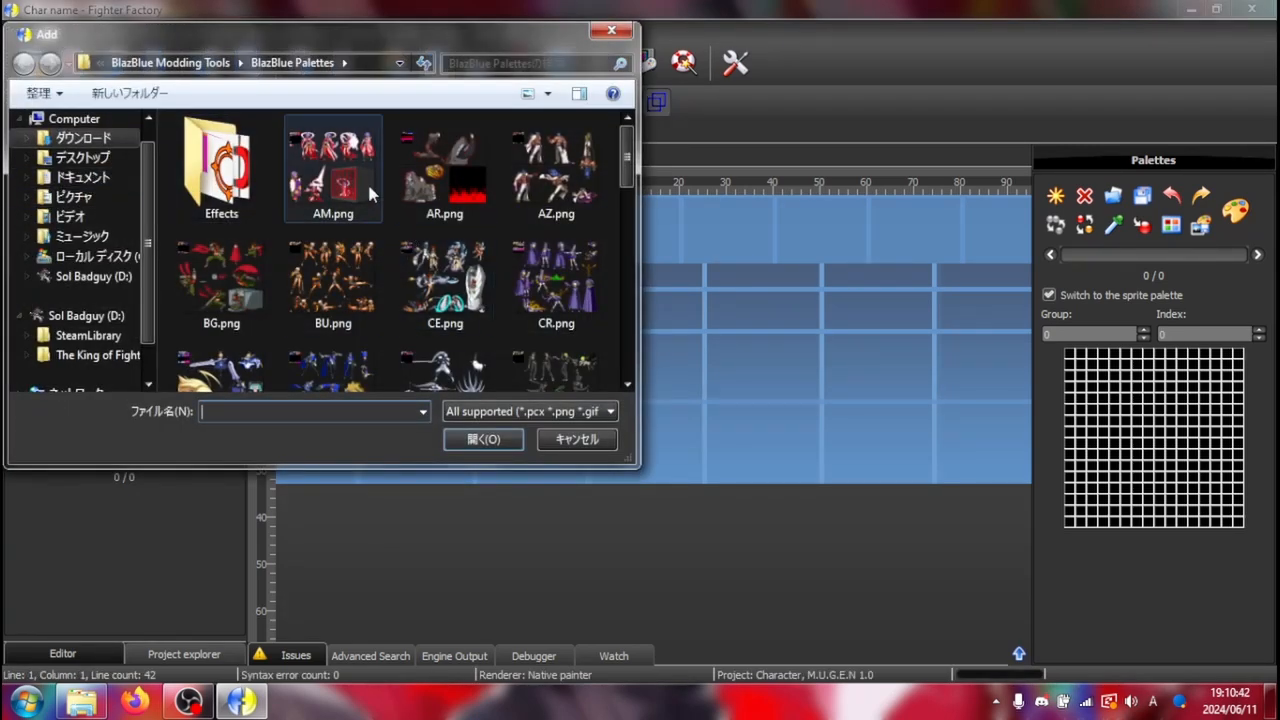
pyautogui.click(90, 140)
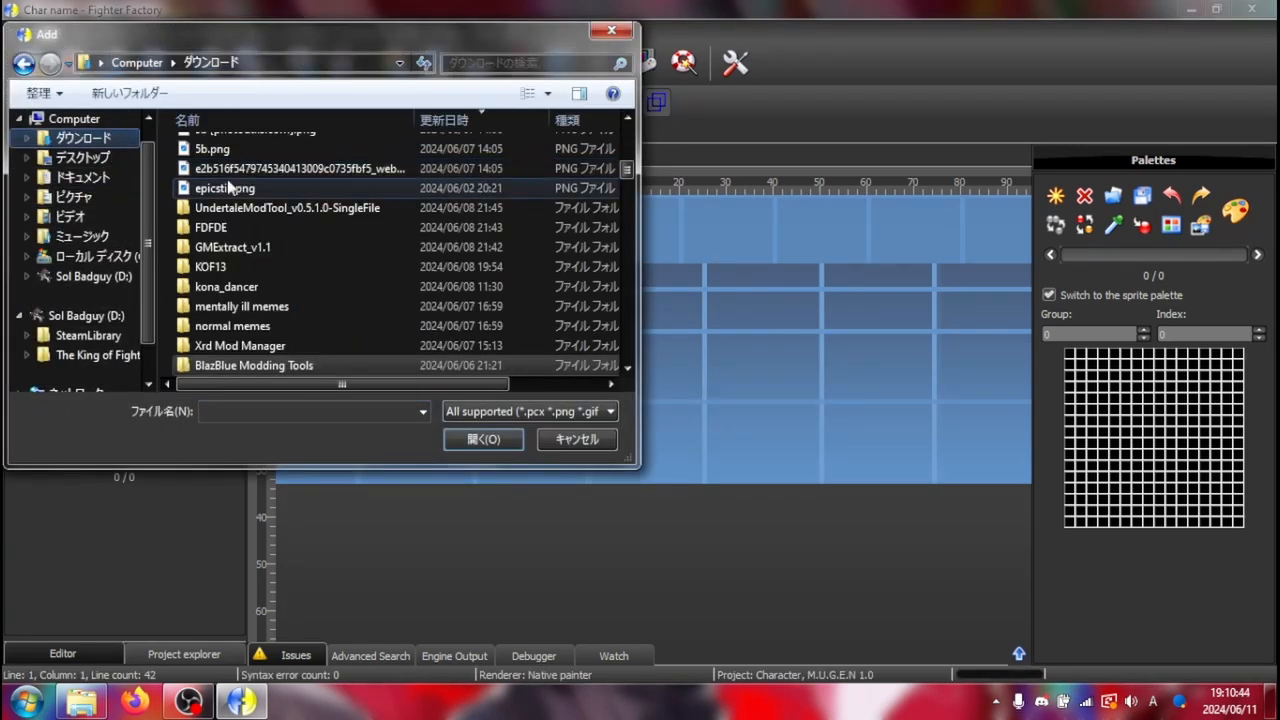
pyautogui.scroll(10, 230, 188)
pyautogui.doubleClick(255, 190)
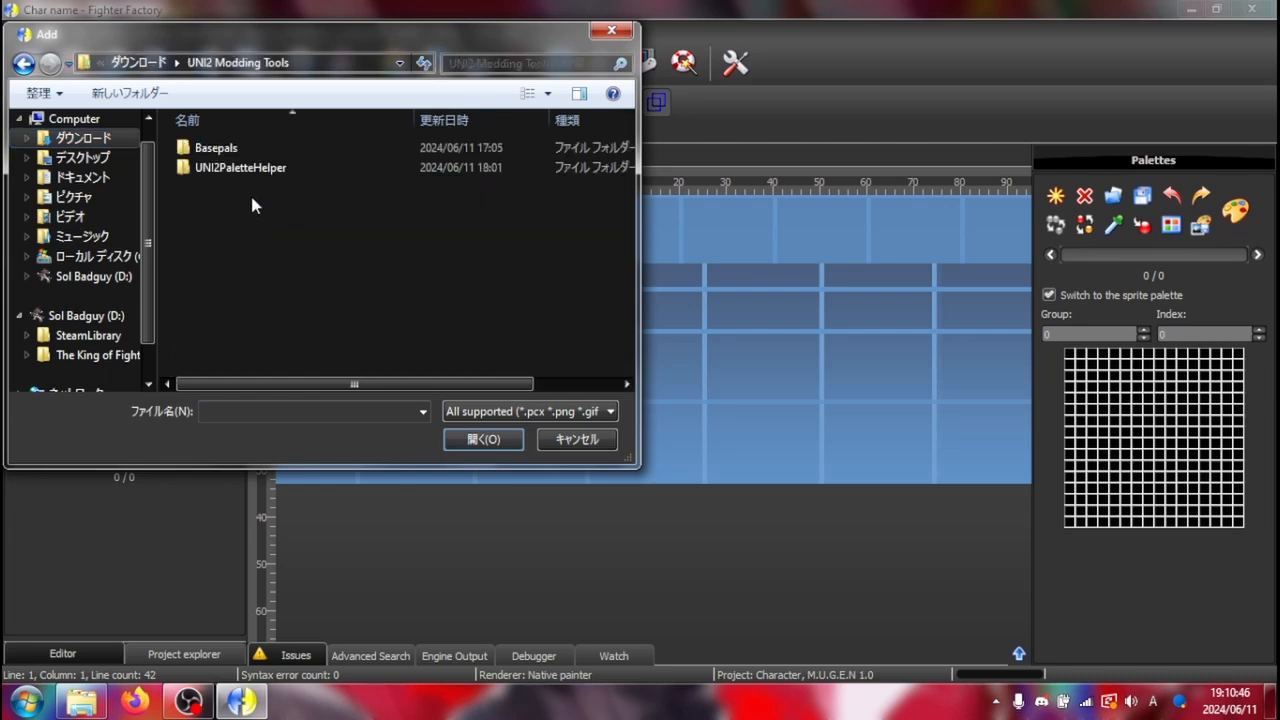
pyautogui.doubleClick(232, 152)
pyautogui.click(300, 203)
pyautogui.press('s')
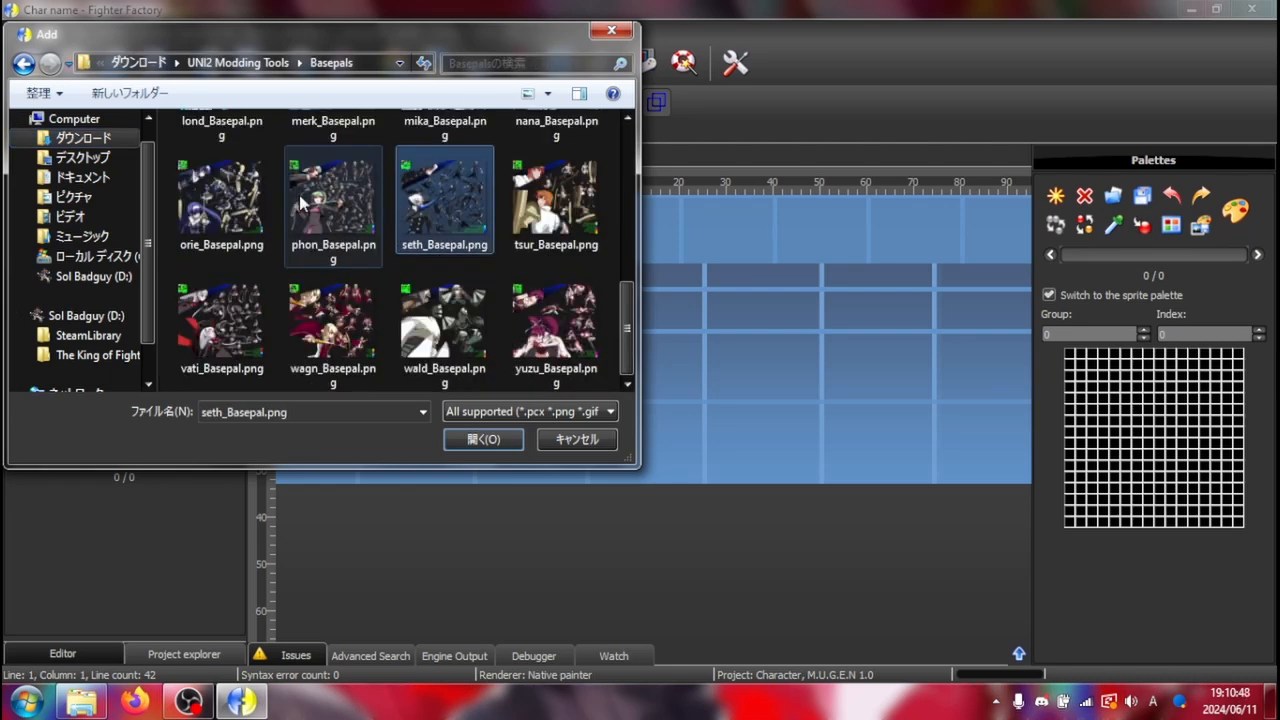
pyautogui.press('Return')
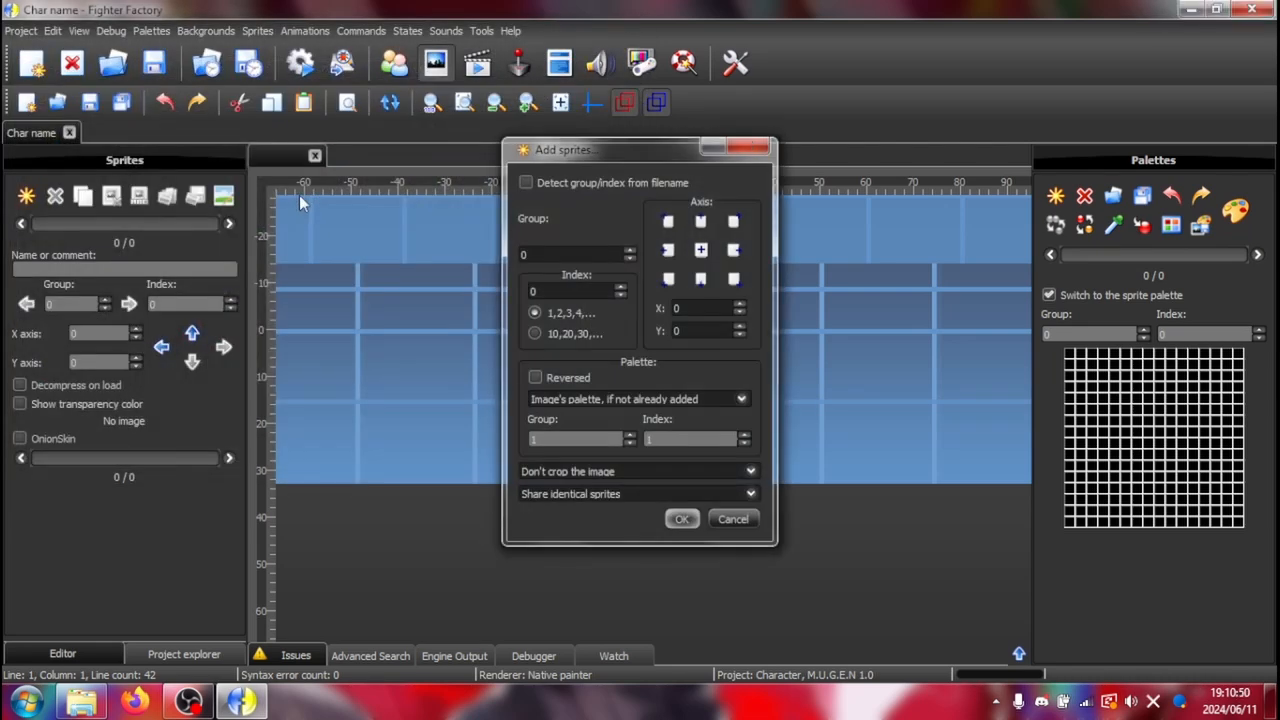
pyautogui.press('Return')
# Reposition the imported sprite sheet on the canvas to X axis 412 and Y axis 148
pyautogui.scroll(-5, 870, 315)
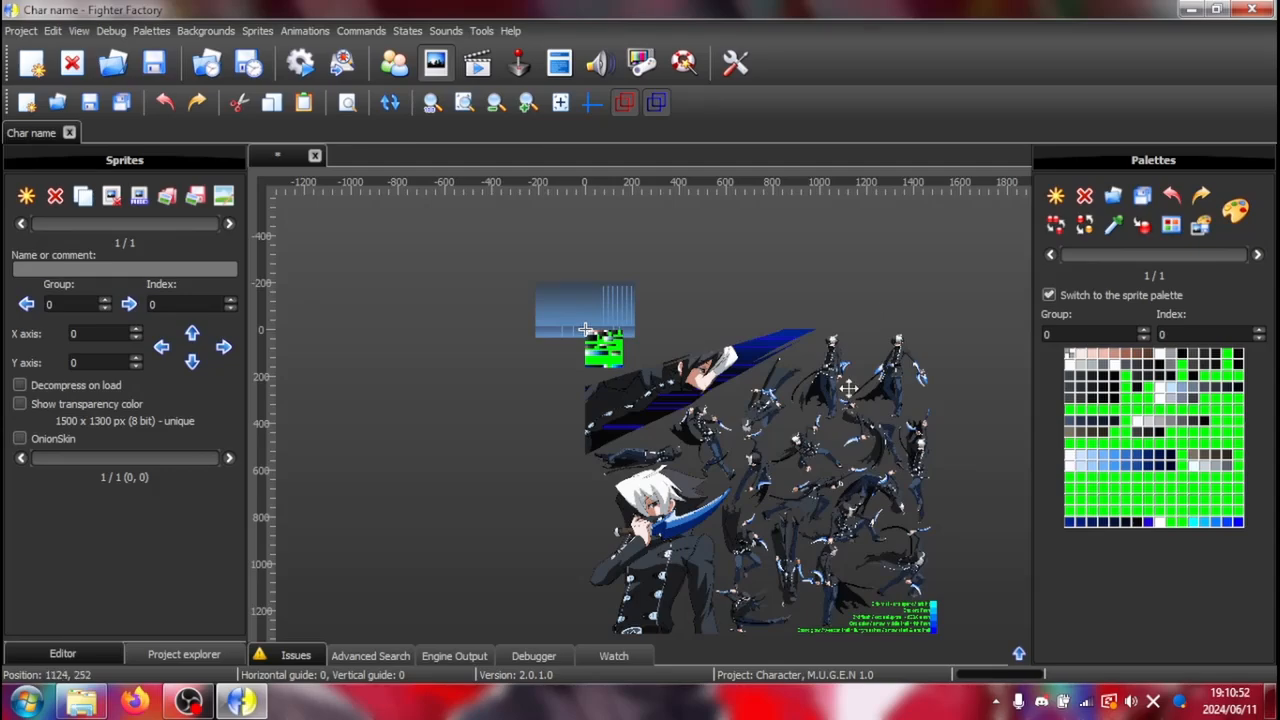
pyautogui.moveTo(736, 490); pyautogui.dragTo(641, 456)
pyautogui.scroll(4, 641, 456)
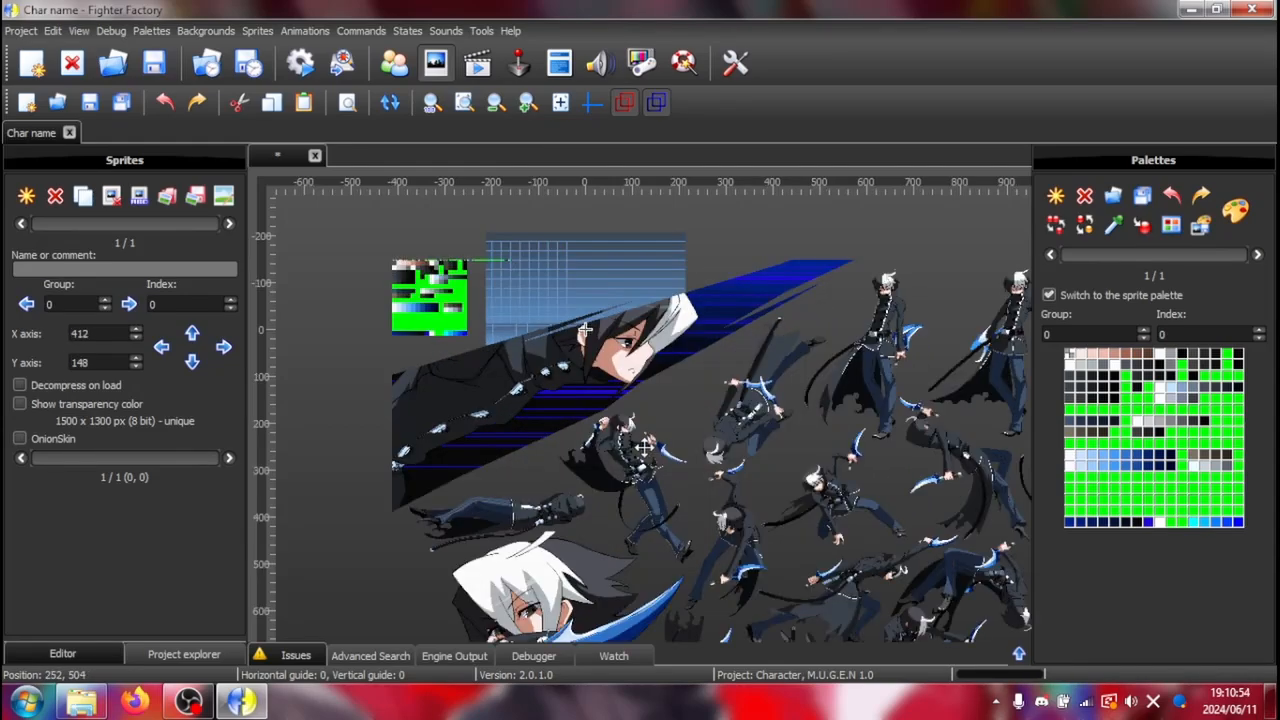
# Open the advanced palette editor and bring a full standing pose of the character into its preview
pyautogui.click(1233, 224)
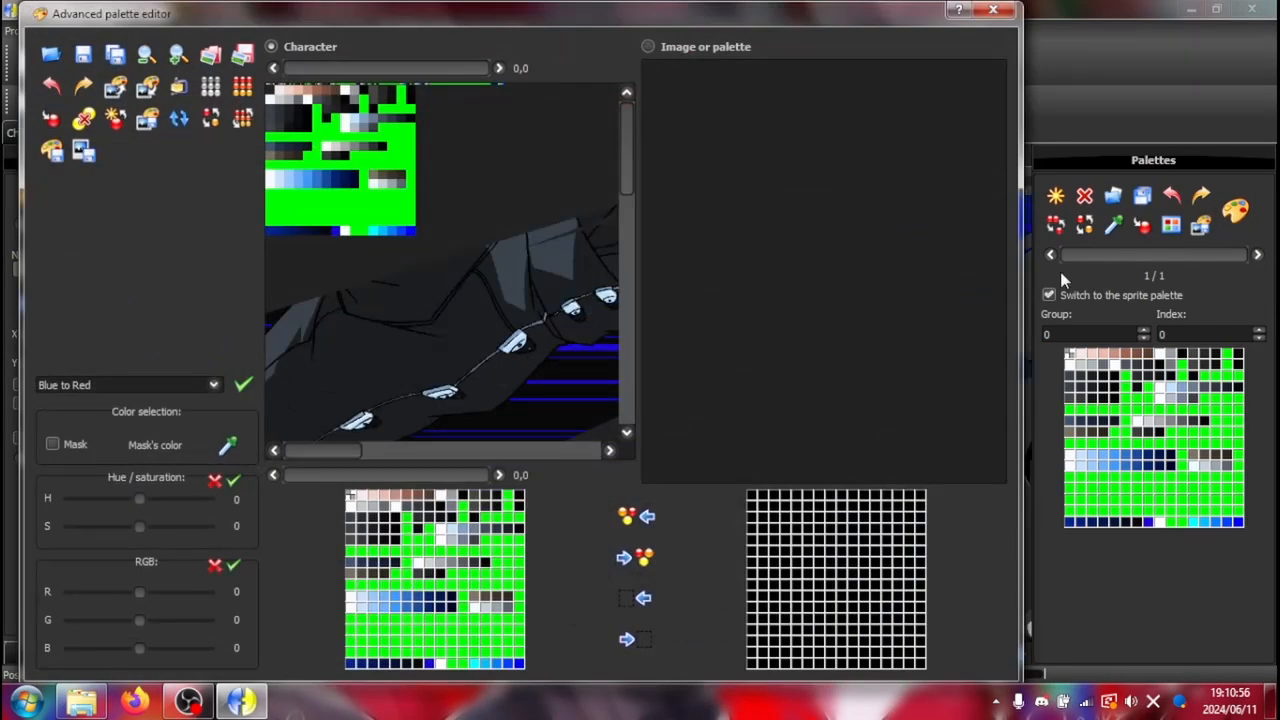
pyautogui.moveTo(355, 451); pyautogui.dragTo(520, 263)
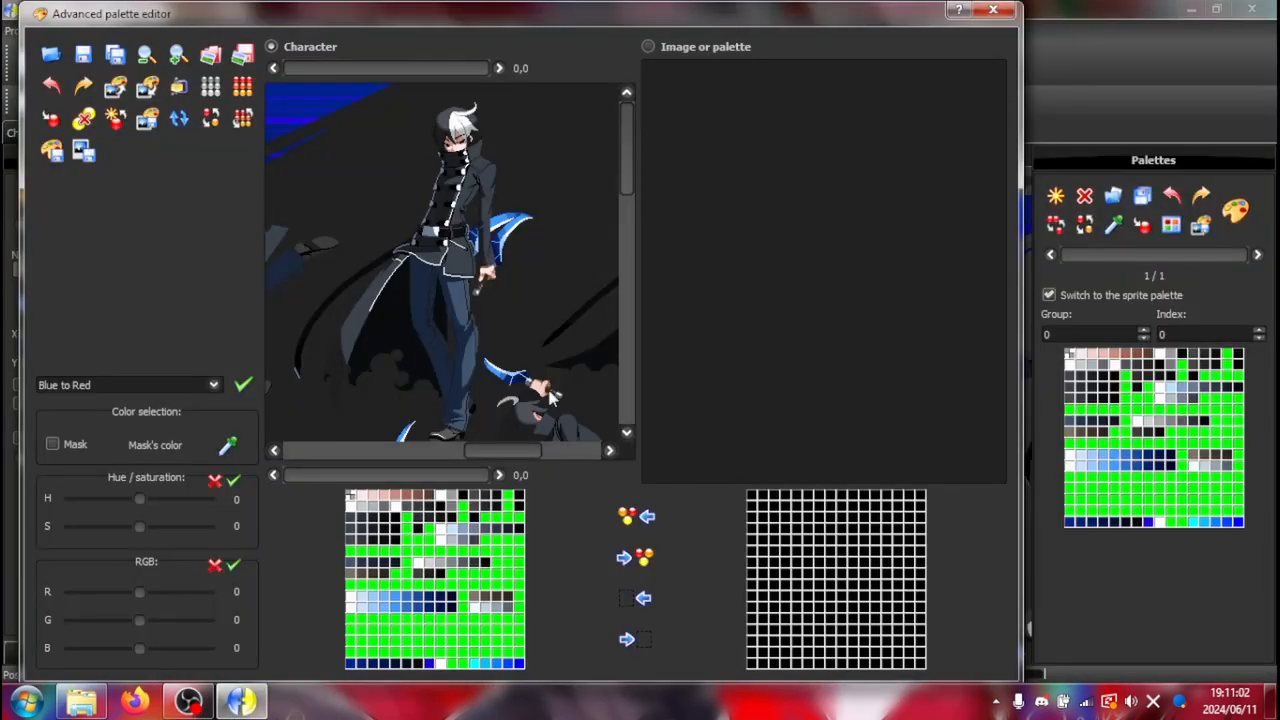
pyautogui.moveTo(503, 453); pyautogui.dragTo(501, 452)
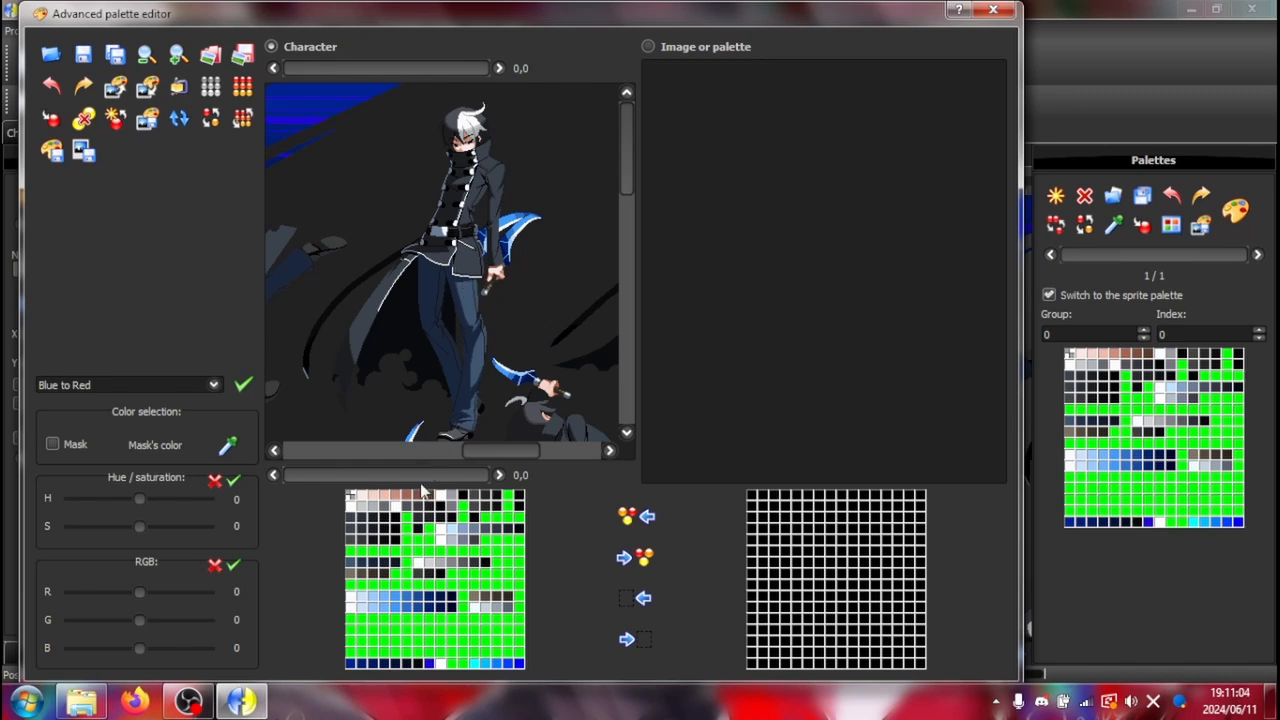
pyautogui.doubleClick(352, 506)
pyautogui.moveTo(657, 193); pyautogui.dragTo(652, 186)
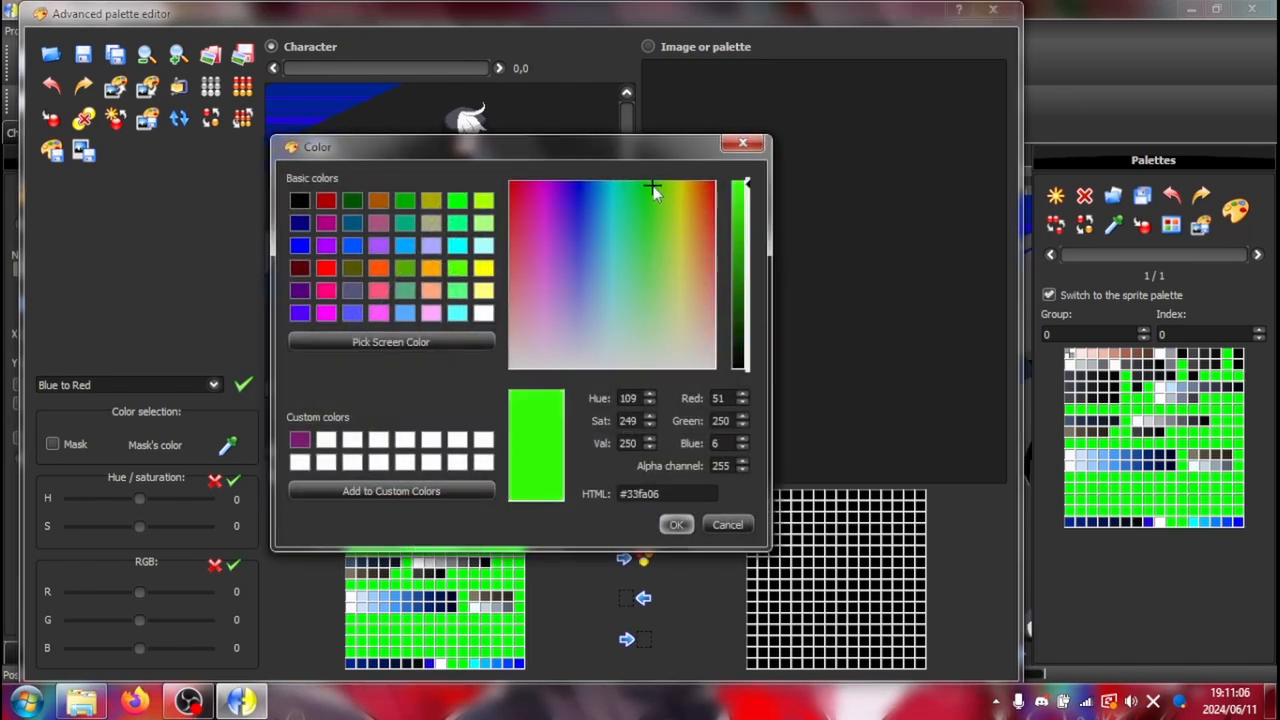
pyautogui.click(727, 524)
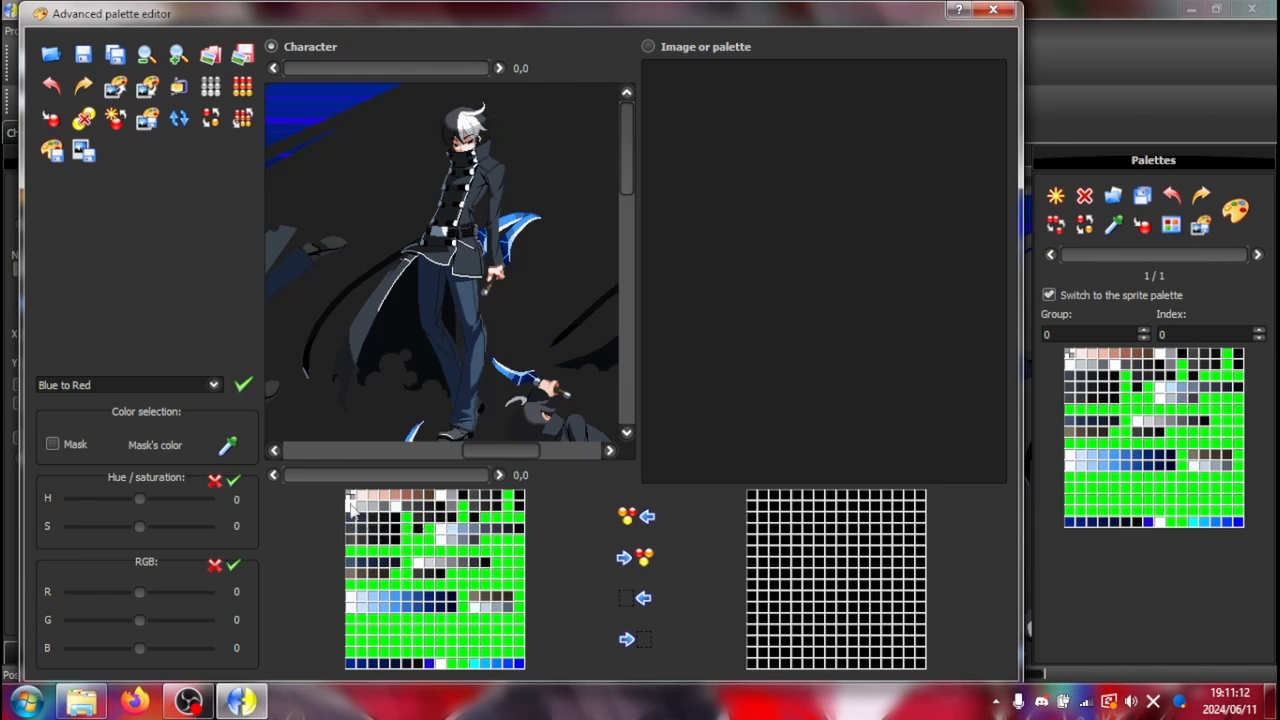
# Recolour the lightest hair swatch, first in the palette's second row, to bright green #11fa00
pyautogui.doubleClick(364, 510)
pyautogui.click(650, 188)
pyautogui.click(677, 523)
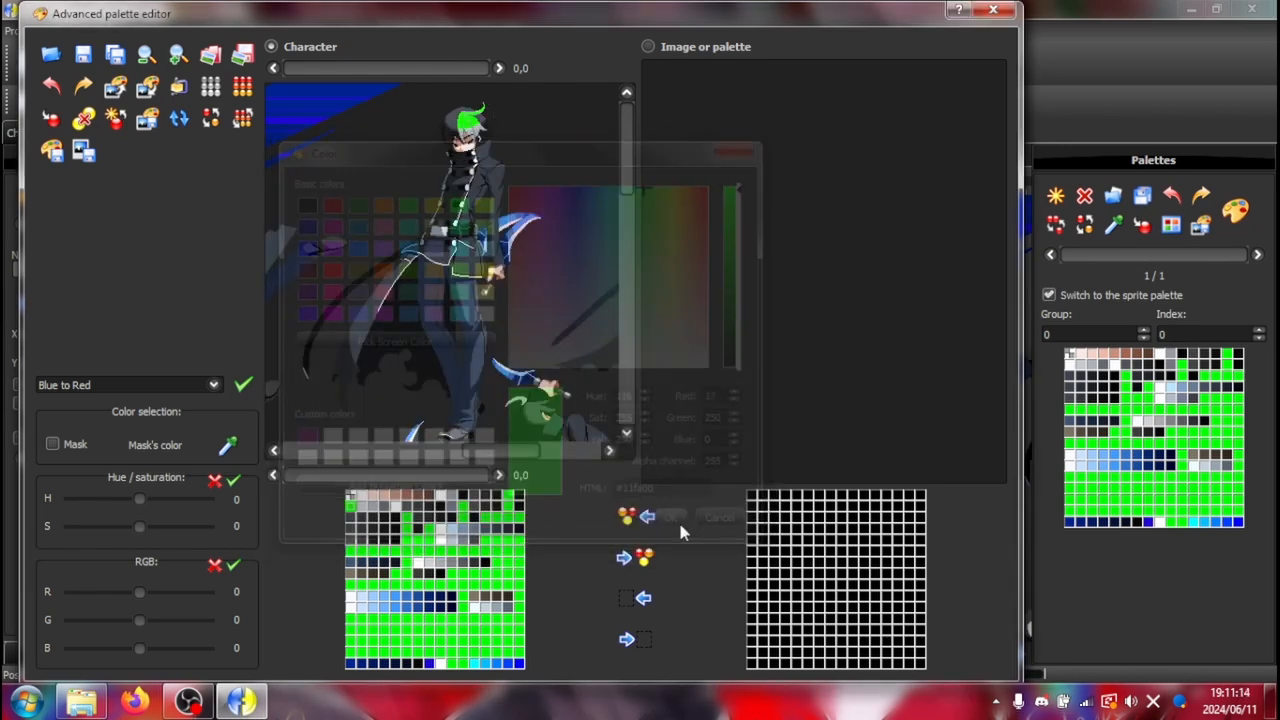
pyautogui.doubleClick(361, 508)
pyautogui.click(661, 195)
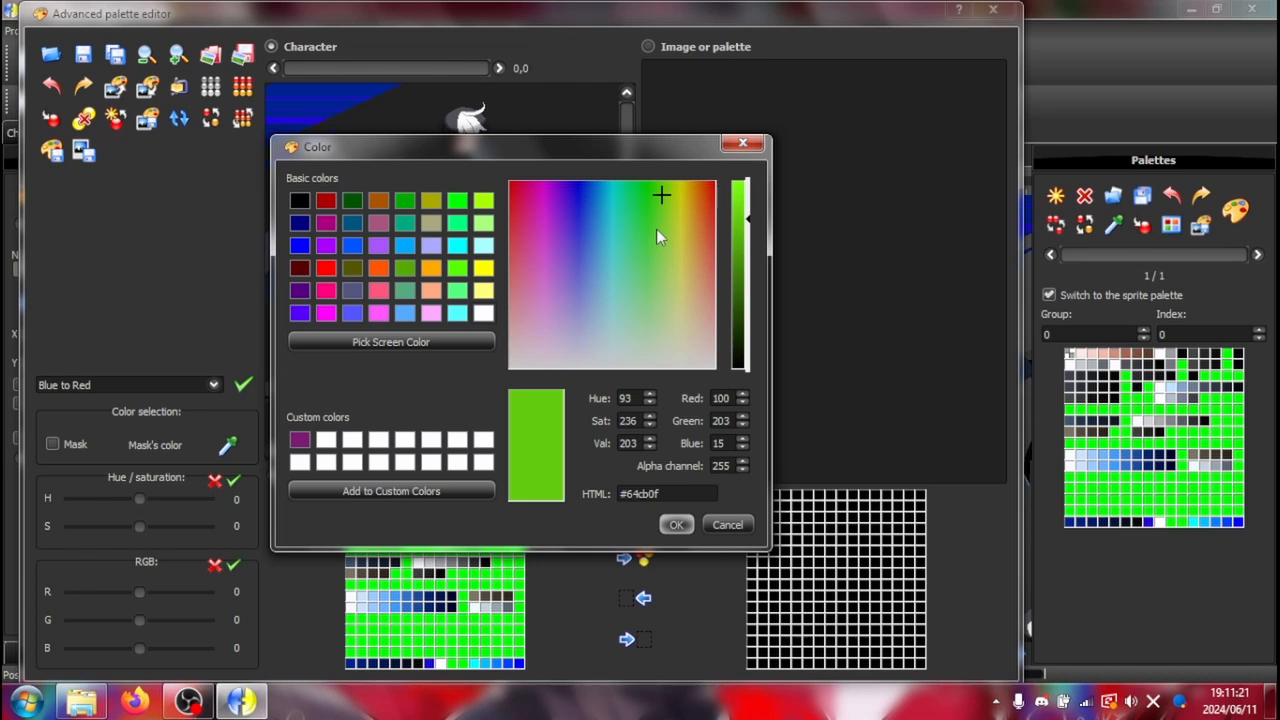
pyautogui.click(728, 525)
# Set the lightest hair swatch, first in the palette's second row, to a bright yellowish green
pyautogui.doubleClick(352, 516)
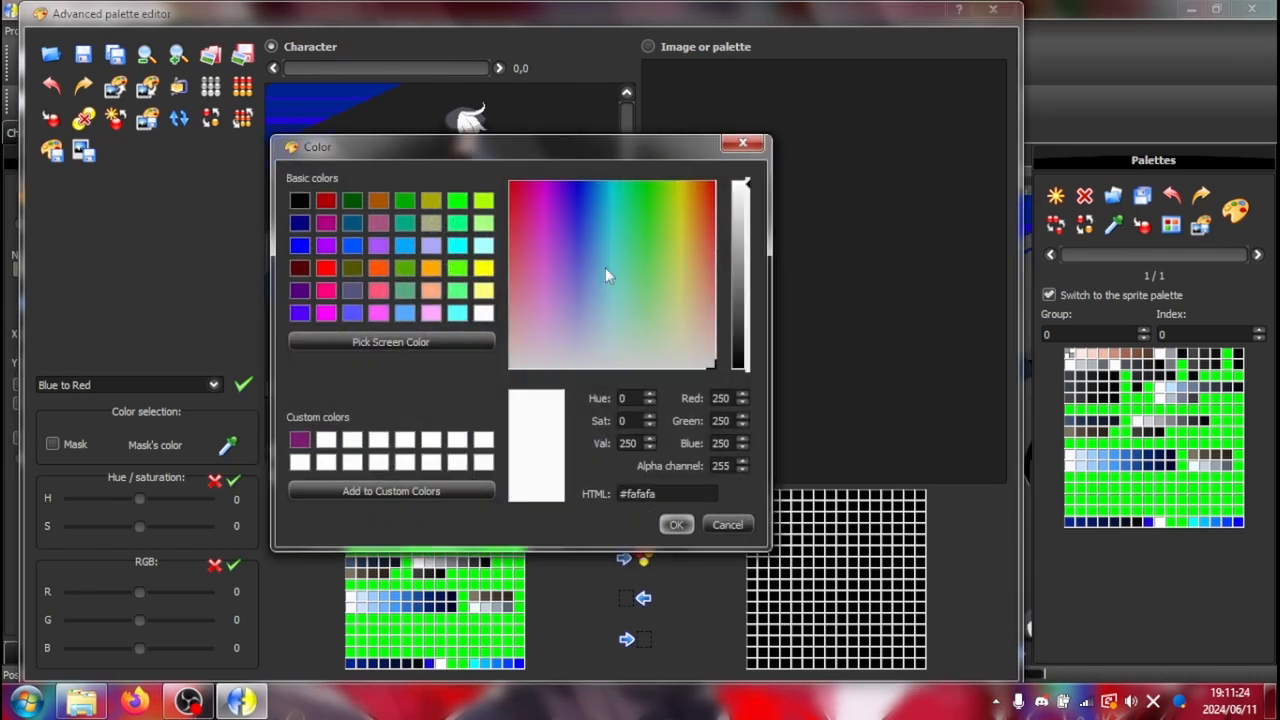
pyautogui.moveTo(648, 205)
pyautogui.mouseDown()
pyautogui.moveTo(671, 184)
pyautogui.moveTo(659, 182)
pyautogui.mouseUp()
pyautogui.click(676, 524)
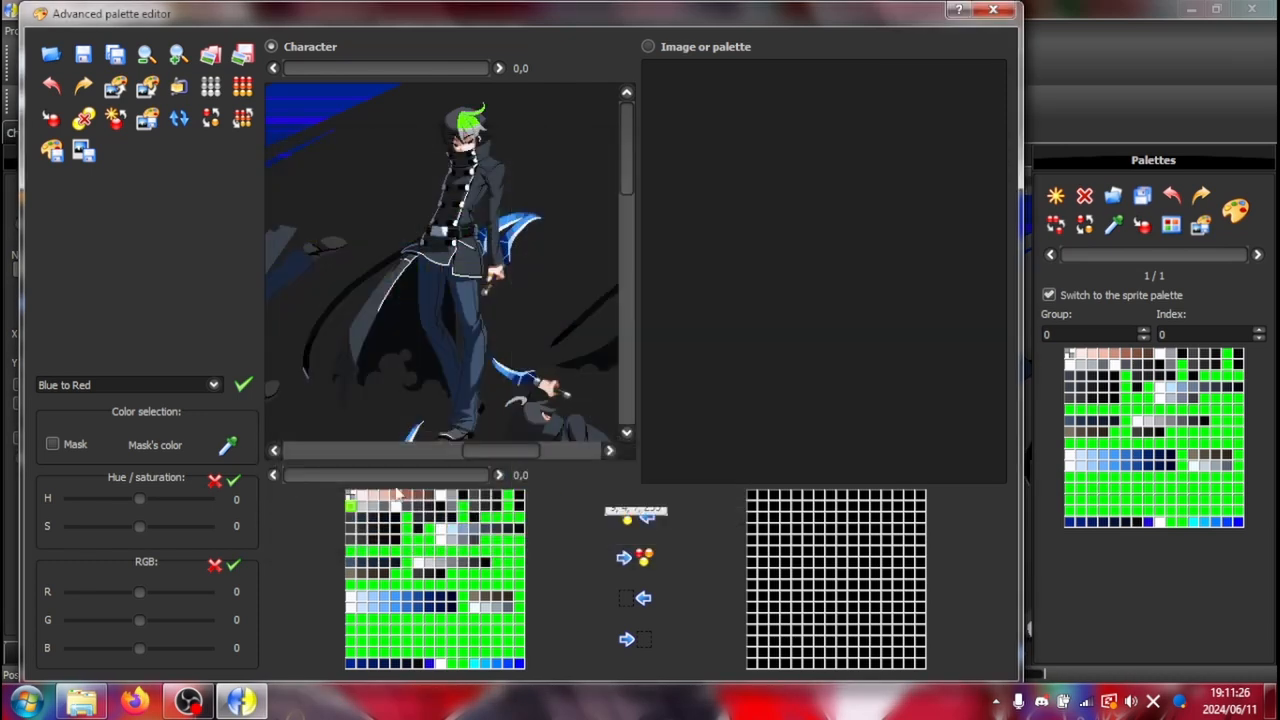
# Recolour the second, third and fourth hair swatches in the palette's second row to greens, using #45cb15 for the second and #65b739 for the third
pyautogui.doubleClick(356, 505)
pyautogui.click(655, 203)
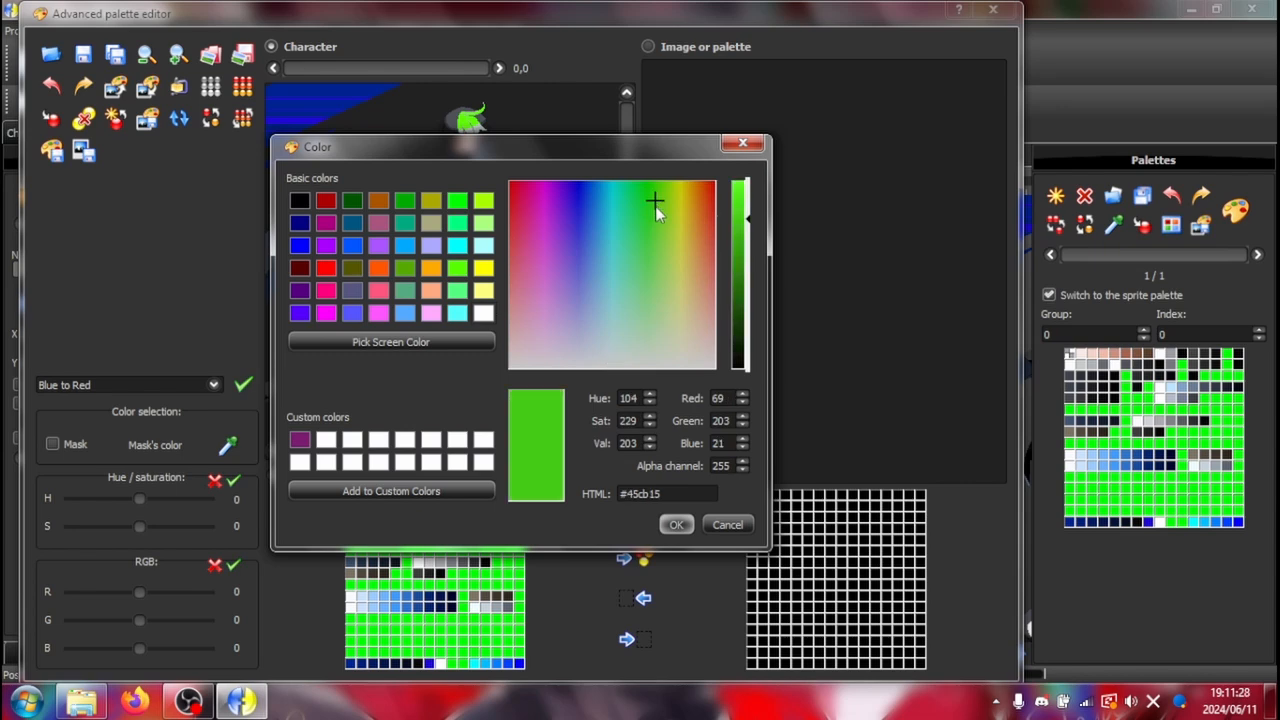
pyautogui.click(678, 524)
pyautogui.doubleClick(377, 512)
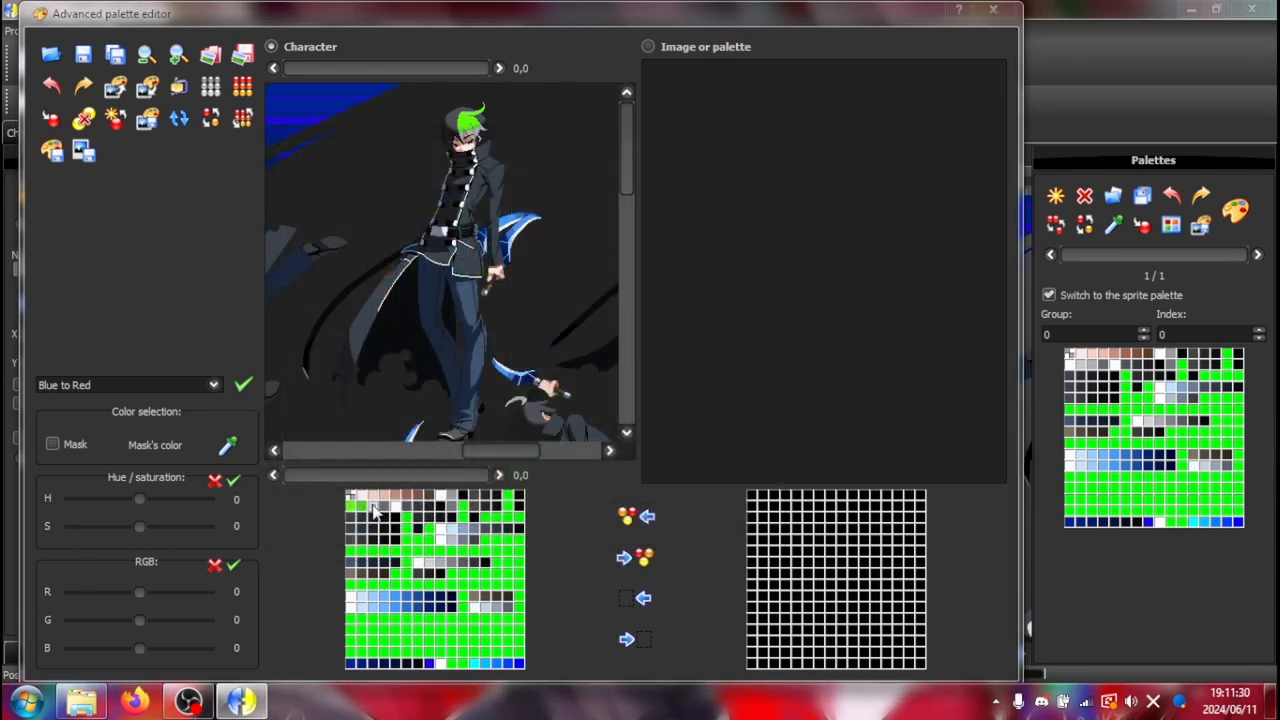
pyautogui.click(657, 240)
pyautogui.click(673, 531)
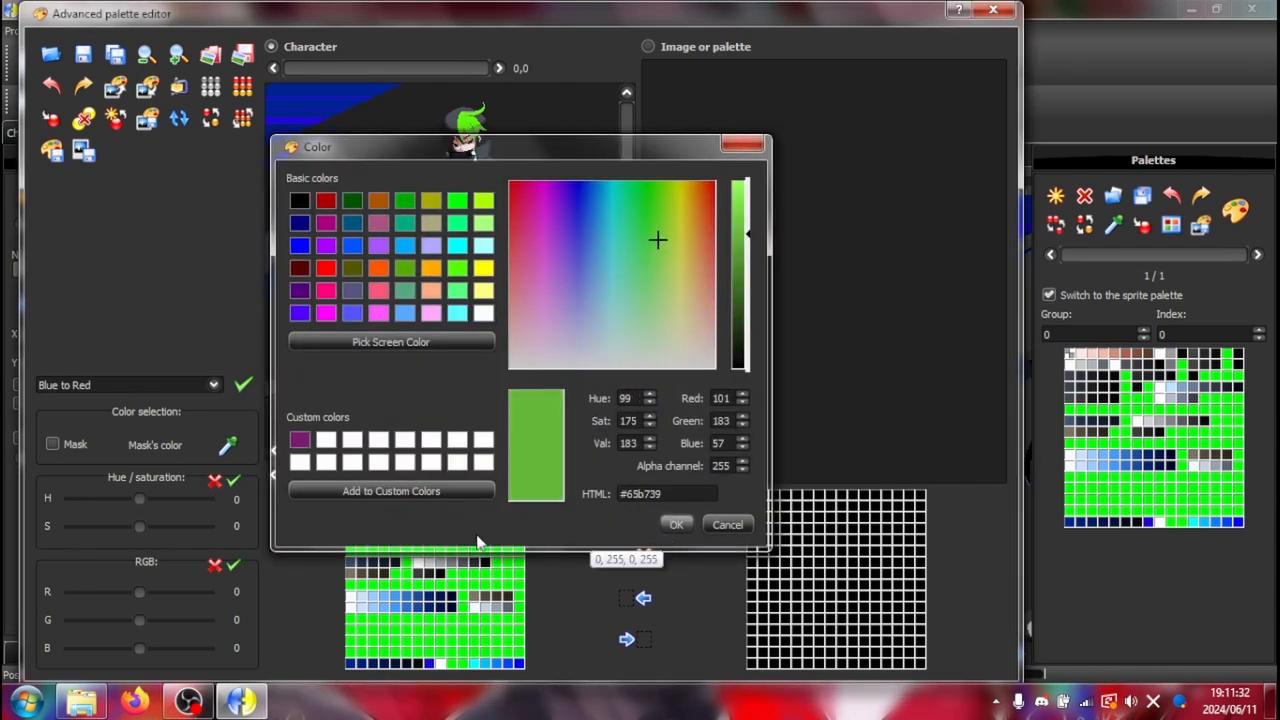
pyautogui.doubleClick(384, 507)
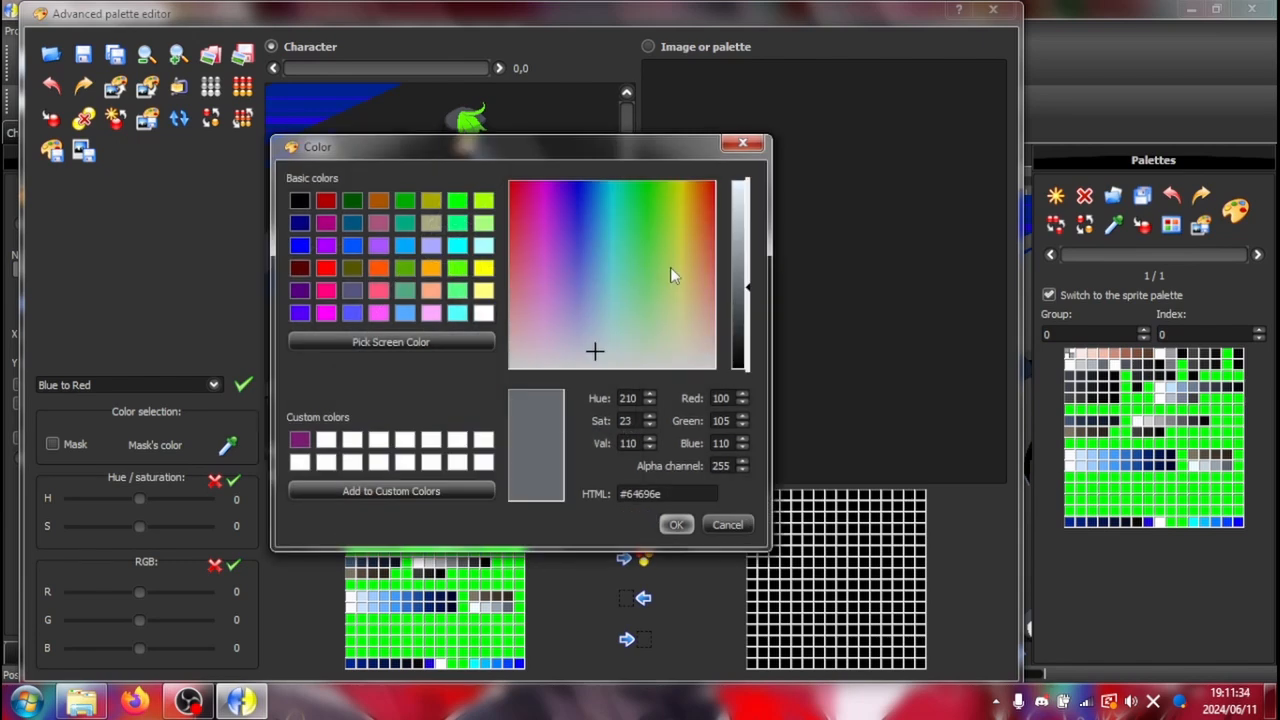
pyautogui.click(671, 534)
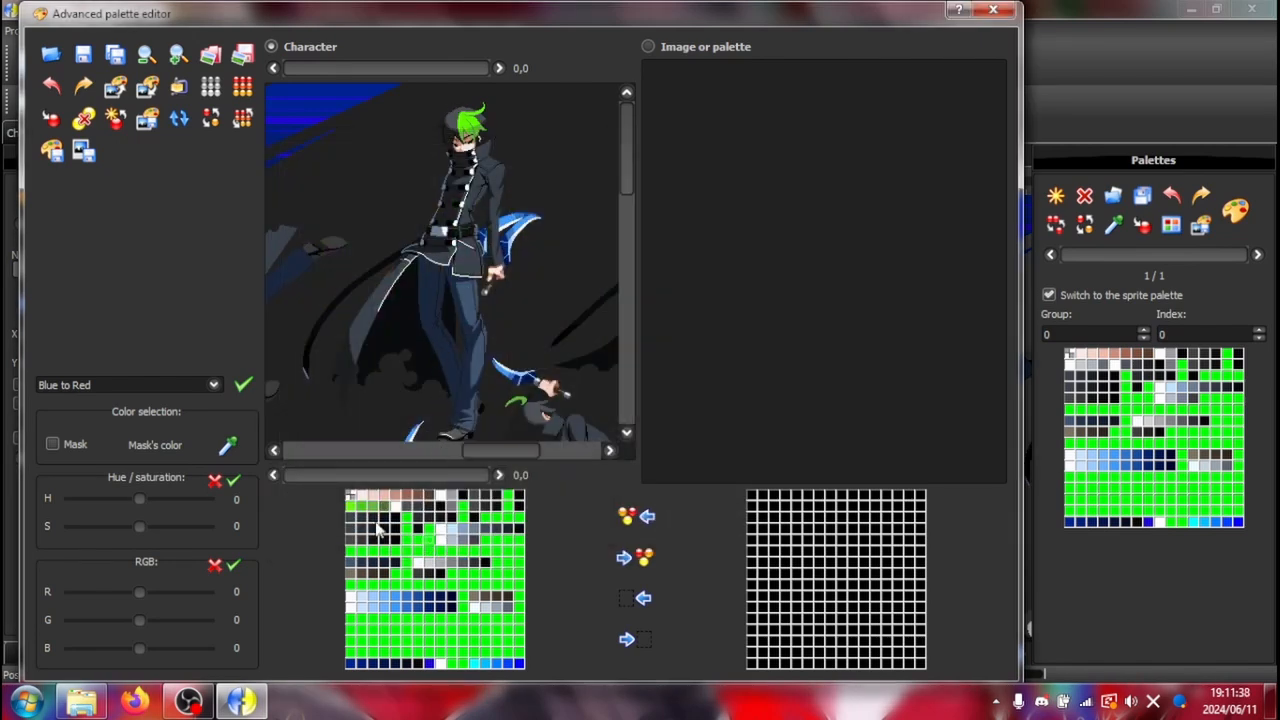
# Undo the green hair recolouring and close the advanced palette editor
pyautogui.click(52, 87)
pyautogui.click(993, 10)
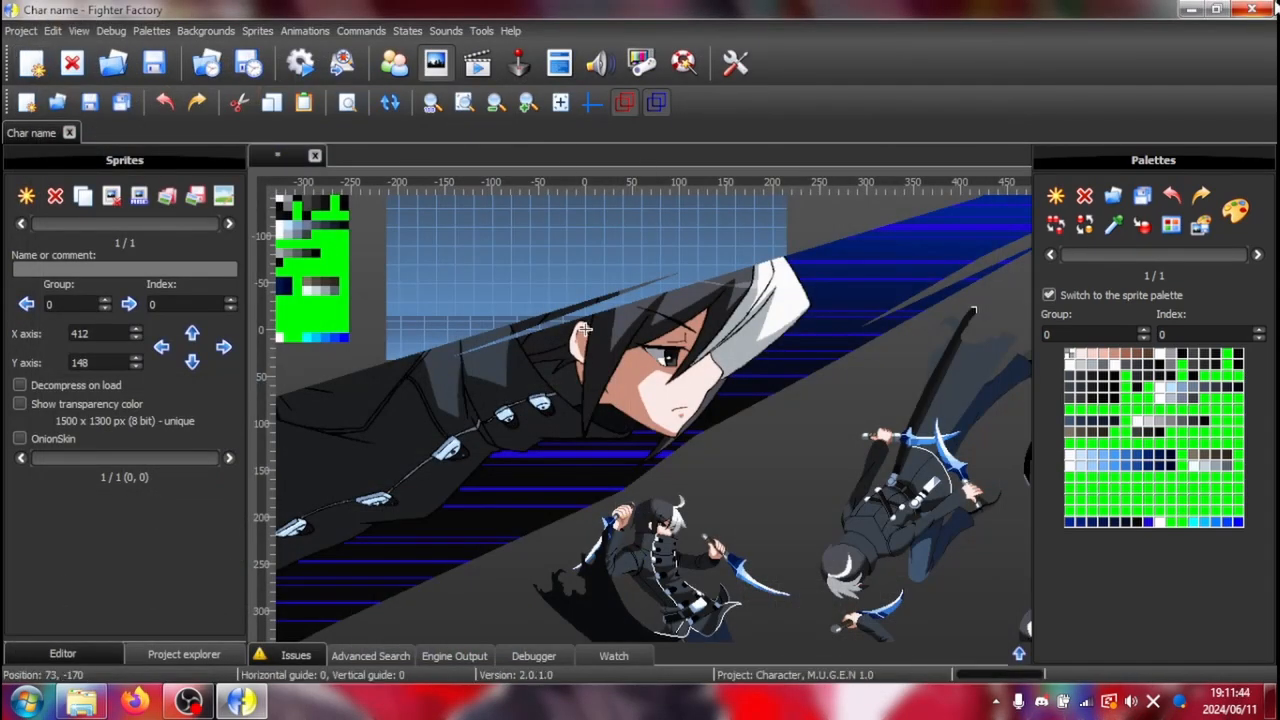
pyautogui.click(20, 30)
pyautogui.click(45, 53)
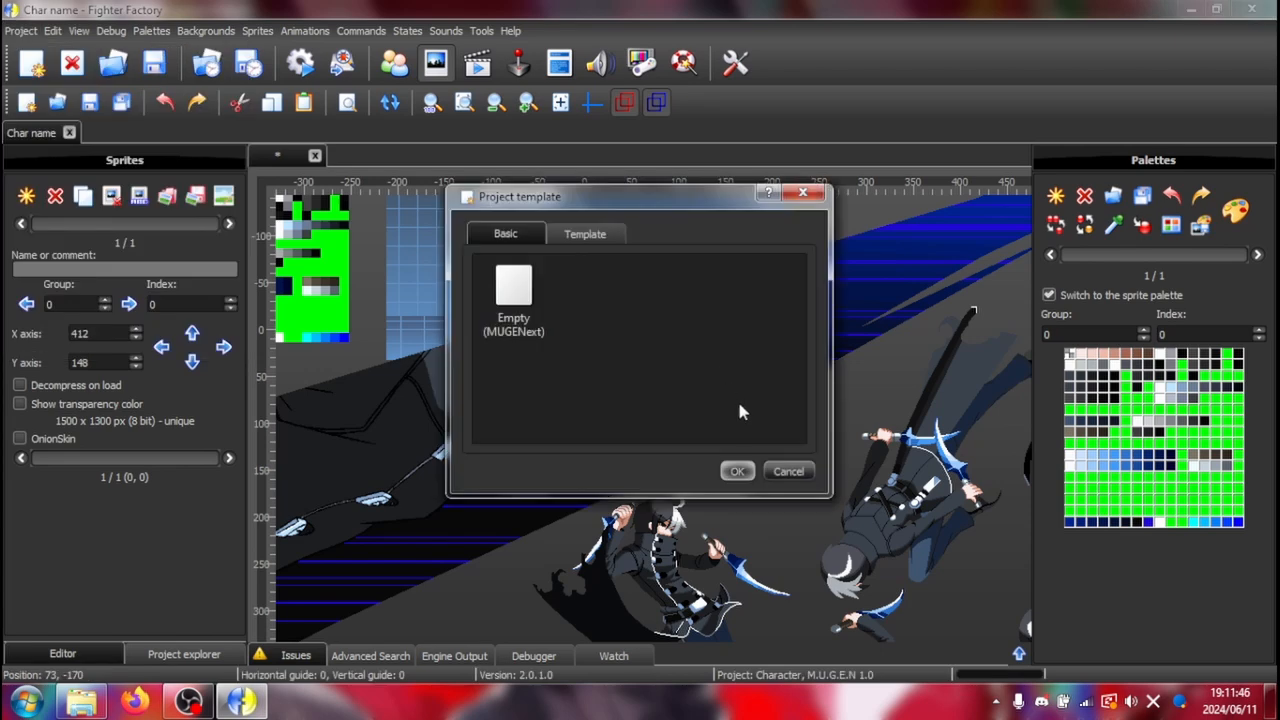
pyautogui.click(736, 463)
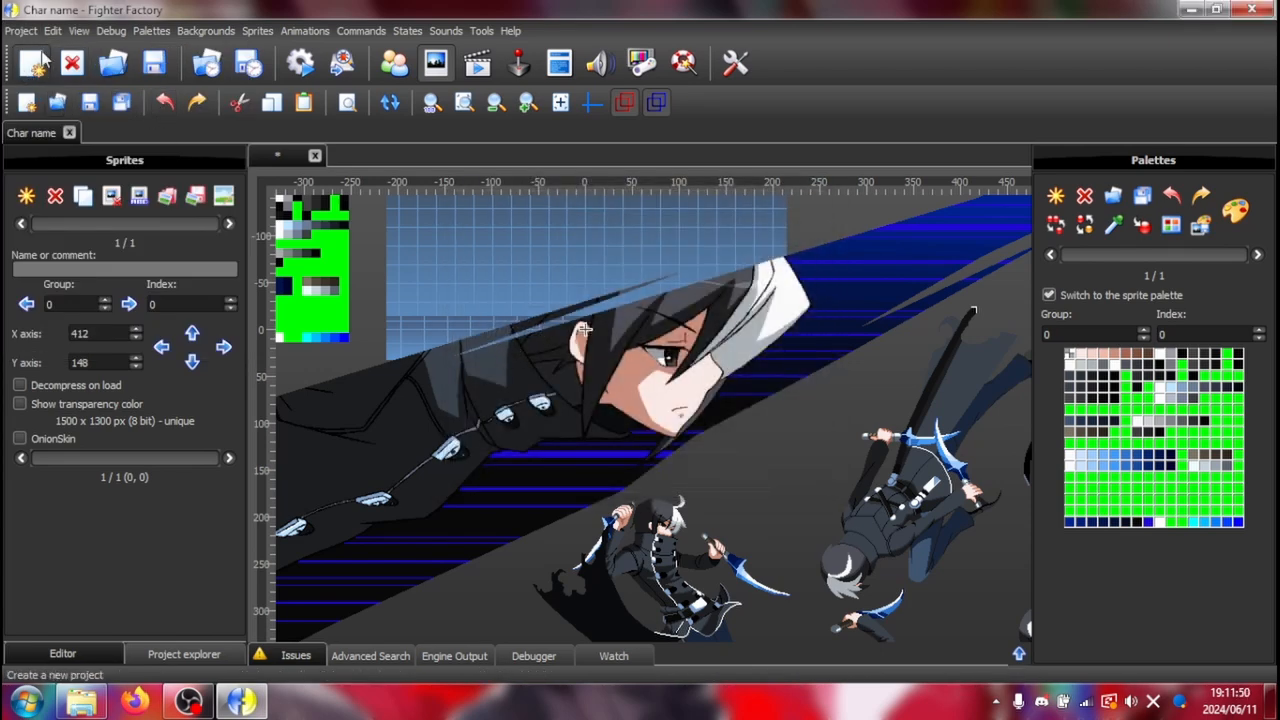
# Create a new project from the Empty (MUGENext) basic template
pyautogui.click(40, 66)
pyautogui.click(530, 310)
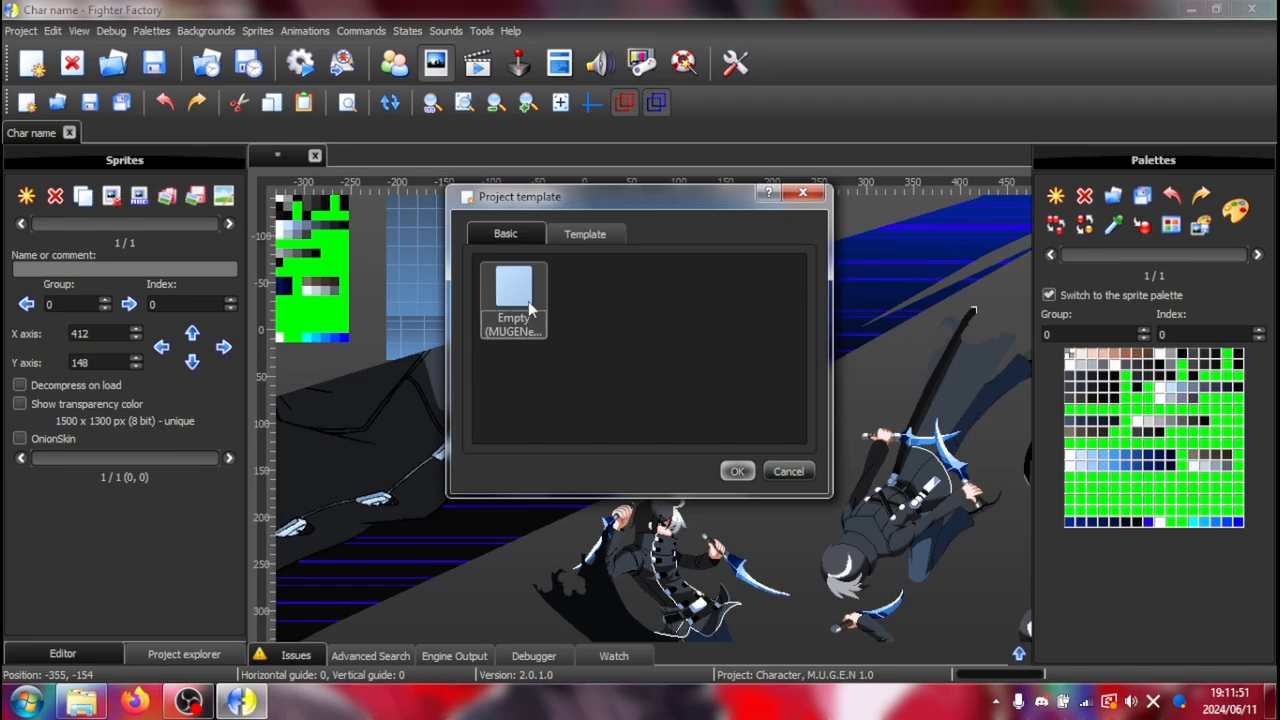
pyautogui.click(733, 471)
pyautogui.click(776, 485)
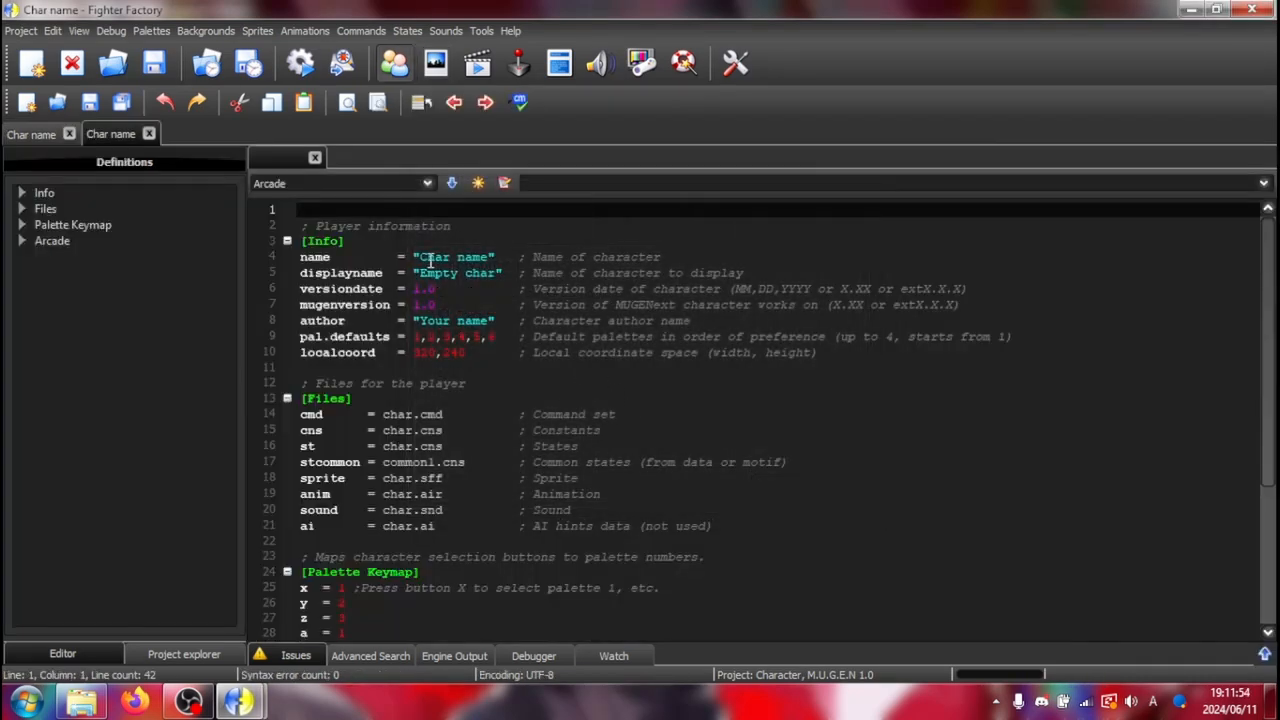
# Import naotoseth.png from the Downloads folder into the new project's sprites with the default import settings
pyautogui.click(446, 71)
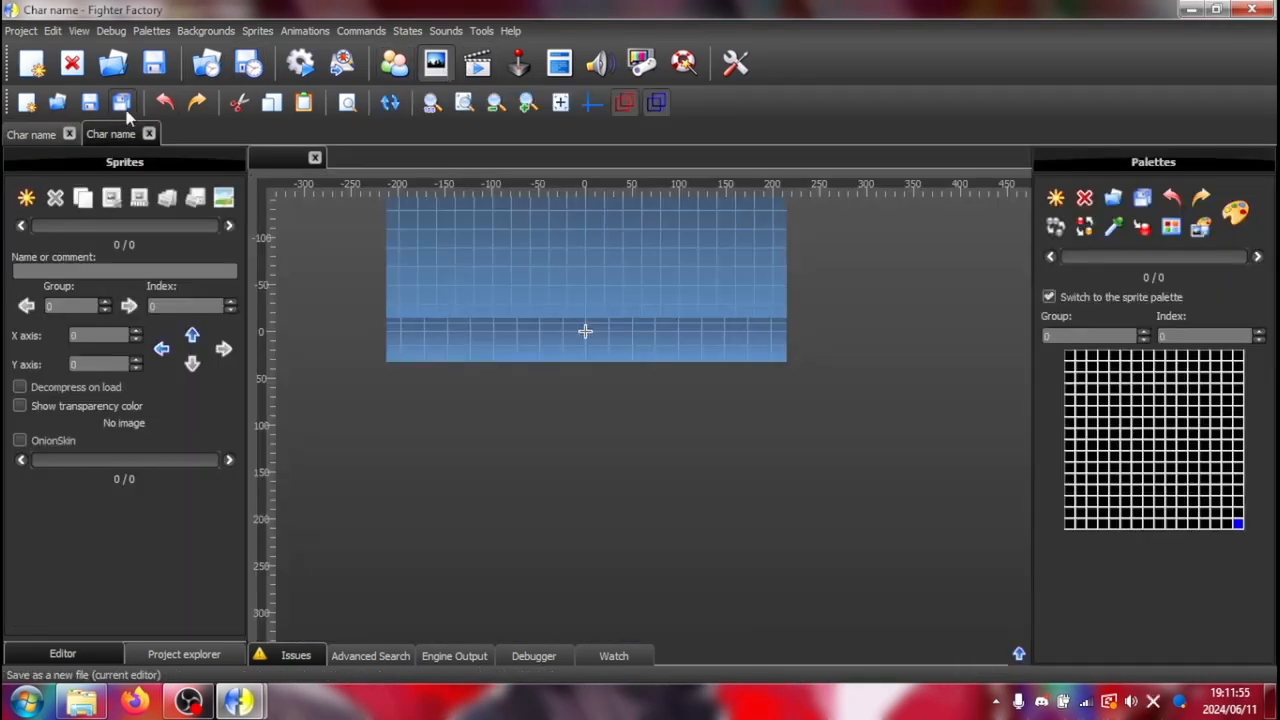
pyautogui.click(30, 200)
pyautogui.click(84, 167)
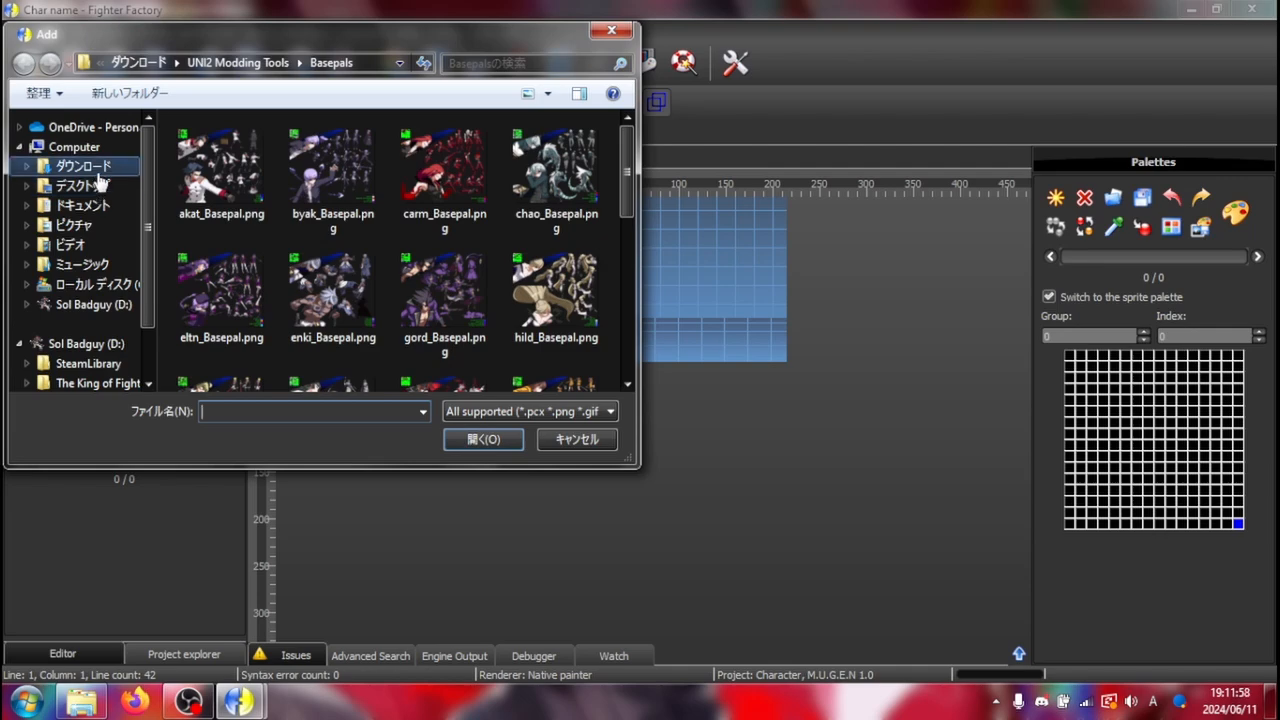
pyautogui.doubleClick(267, 177)
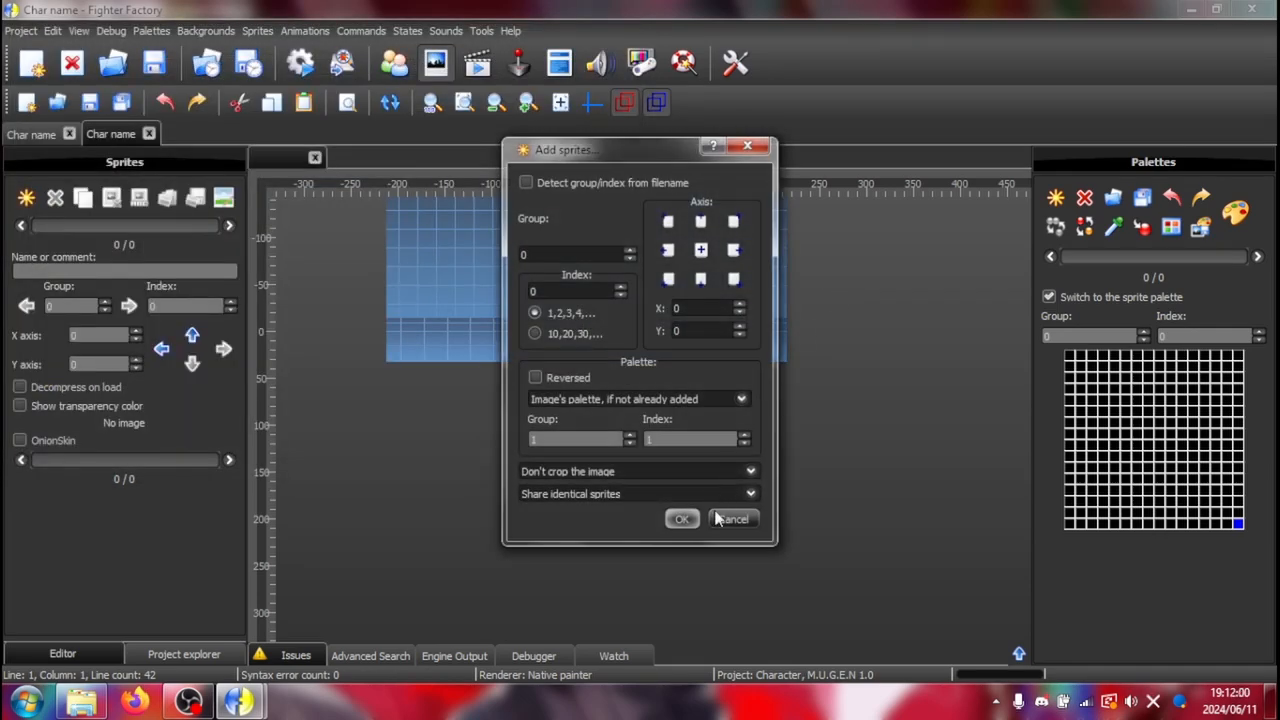
pyautogui.click(683, 519)
# Open the advanced palette editor and examine how the imported palette looks on the standing pose, the lower poses and the face portrait
pyautogui.click(1255, 220)
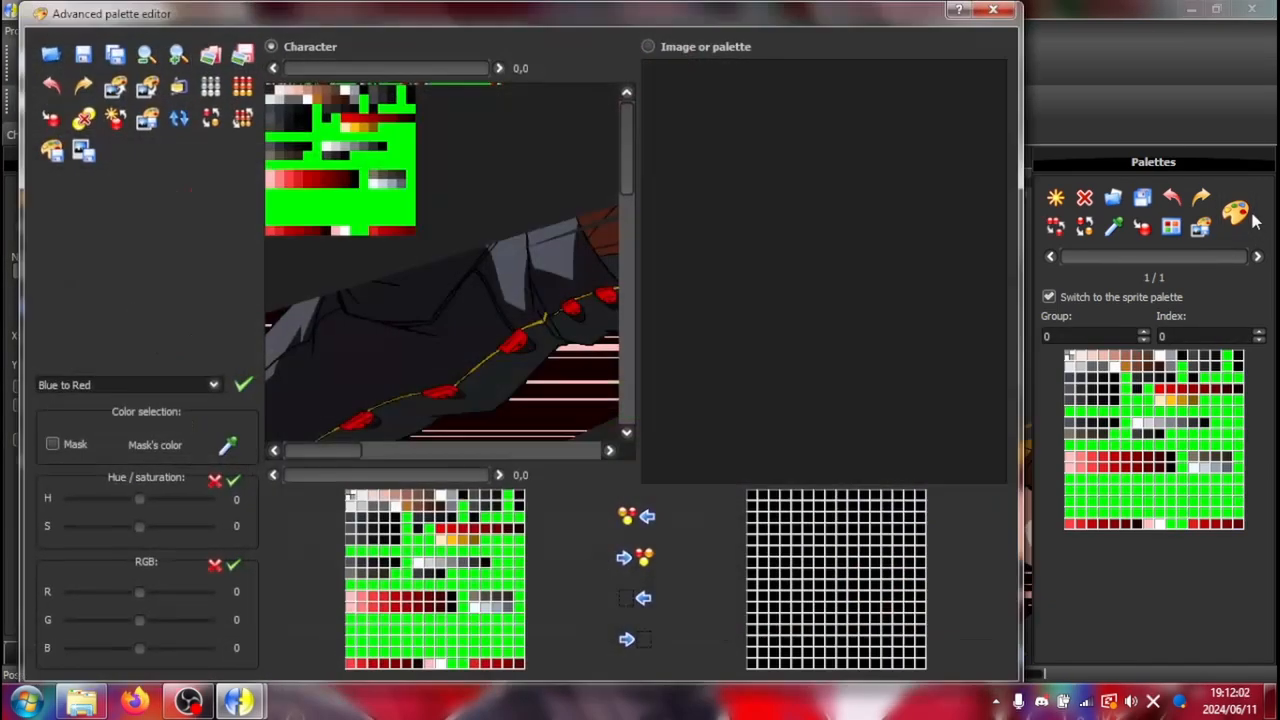
pyautogui.moveTo(353, 451); pyautogui.dragTo(525, 456)
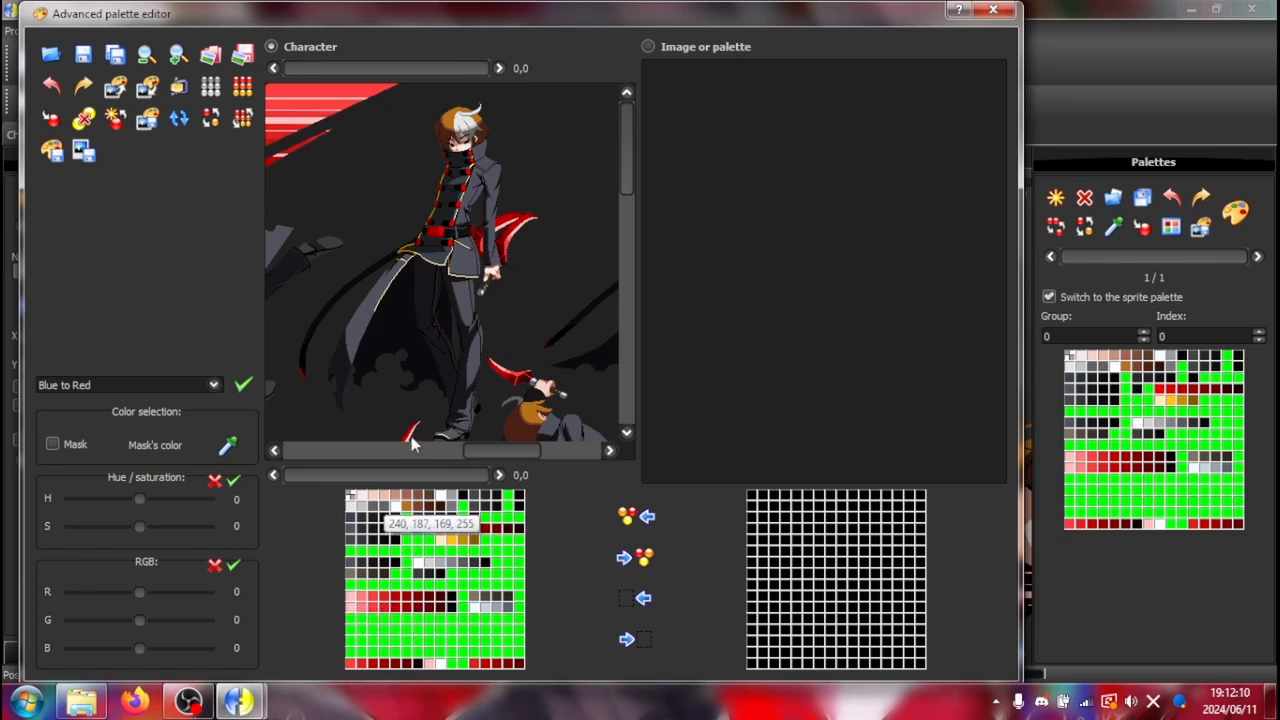
pyautogui.moveTo(481, 450); pyautogui.dragTo(501, 450)
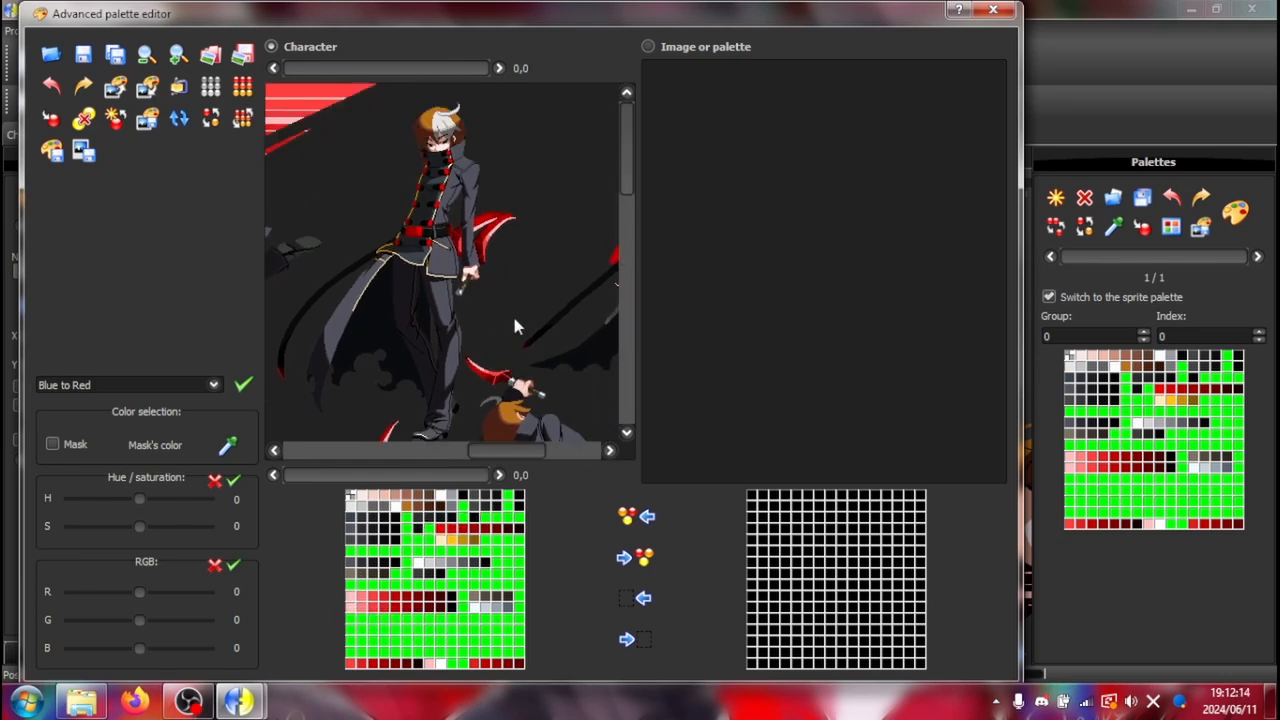
pyautogui.scroll(-5, 514, 321)
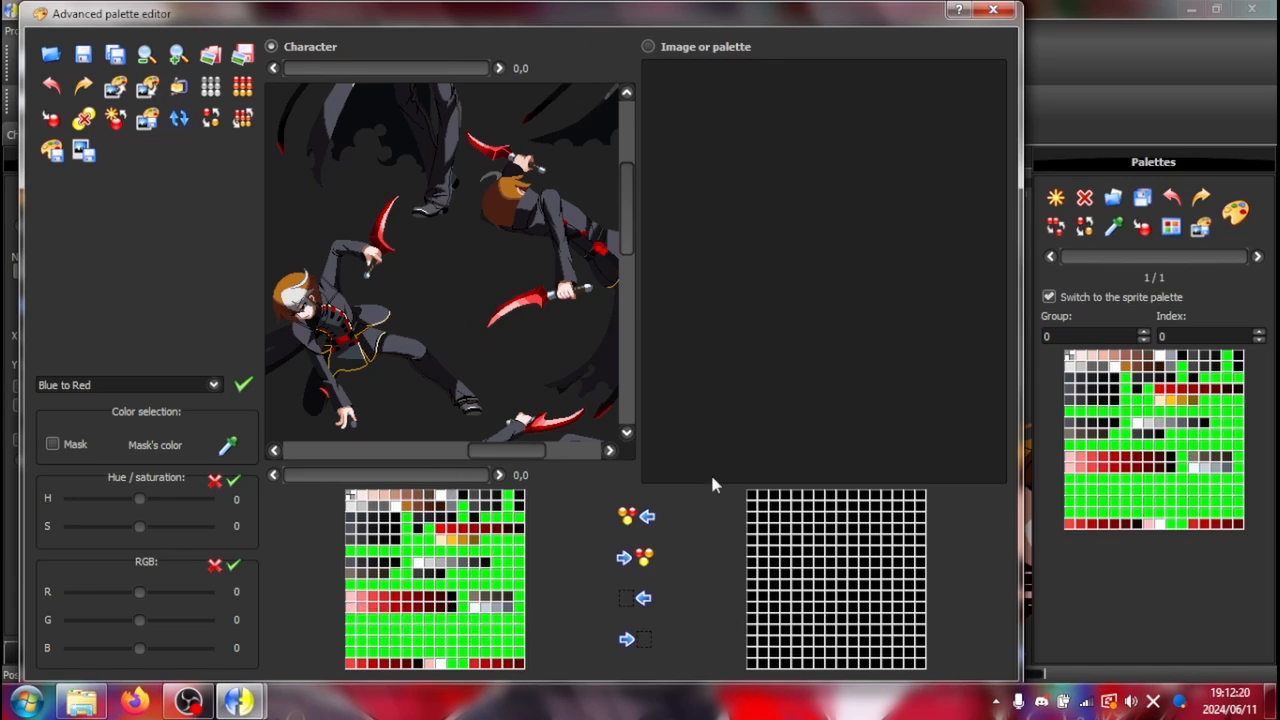
pyautogui.scroll(5, 405, 273)
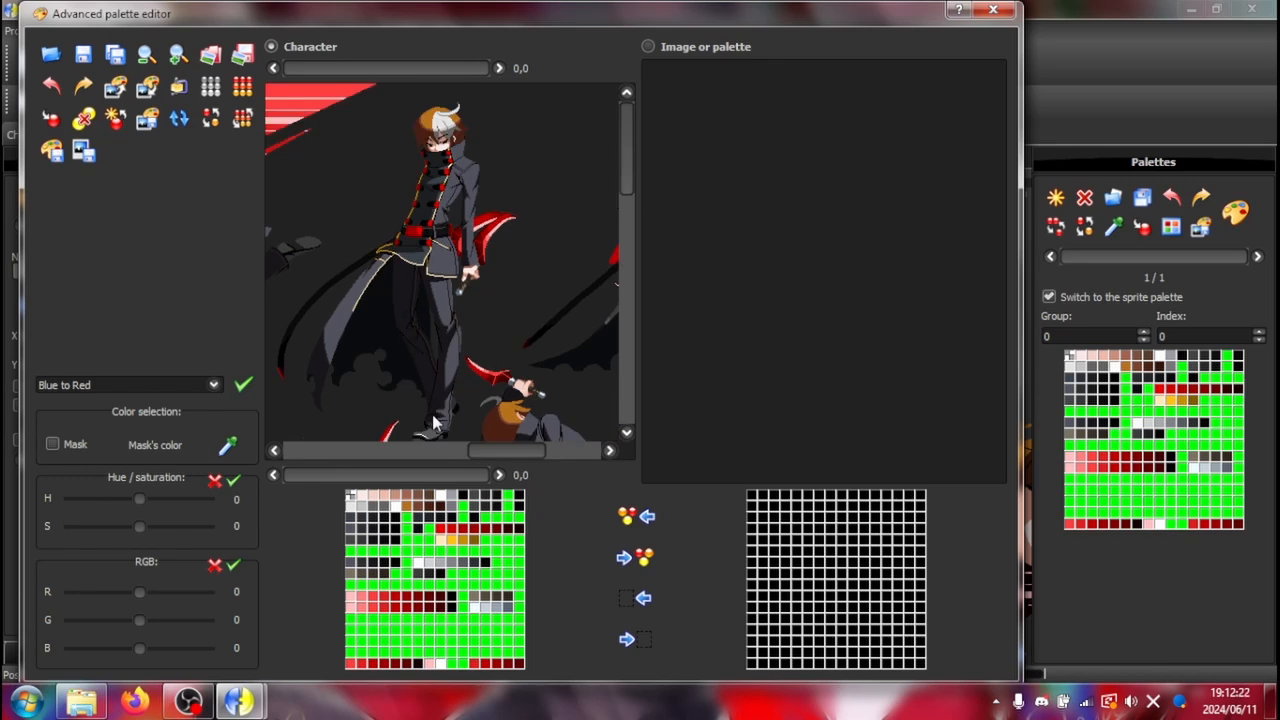
pyautogui.moveTo(510, 455)
pyautogui.mouseDown()
pyautogui.moveTo(572, 455)
pyautogui.moveTo(405, 456)
pyautogui.moveTo(510, 456)
pyautogui.mouseUp()
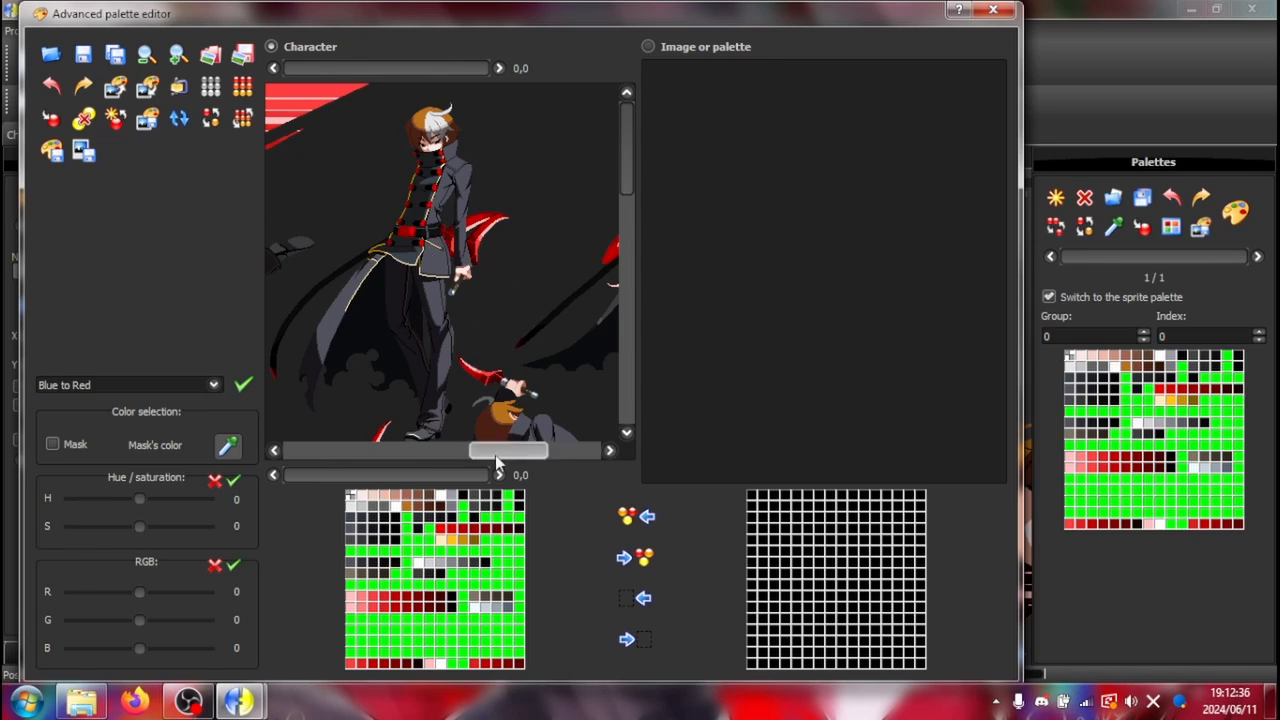
pyautogui.moveTo(495, 455); pyautogui.dragTo(396, 453)
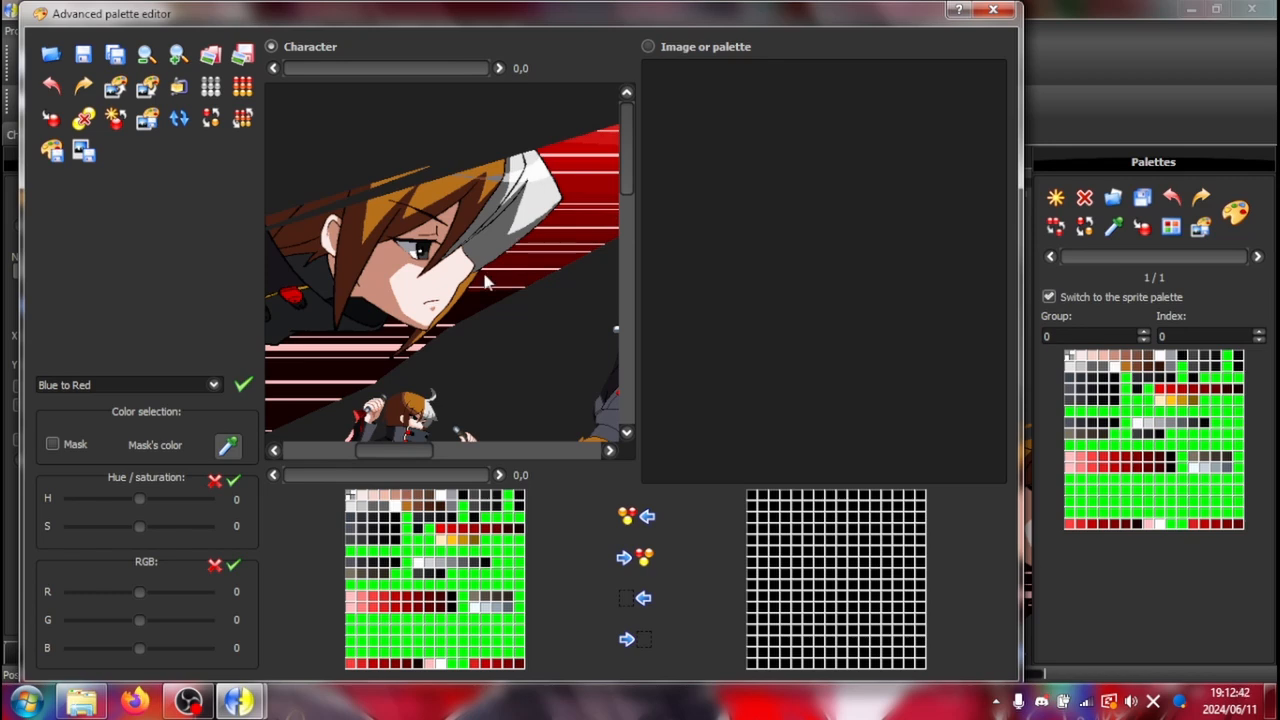
# Try mint green #0cfc84 on the fifth swatch in the palette's second row
pyautogui.doubleClick(395, 512)
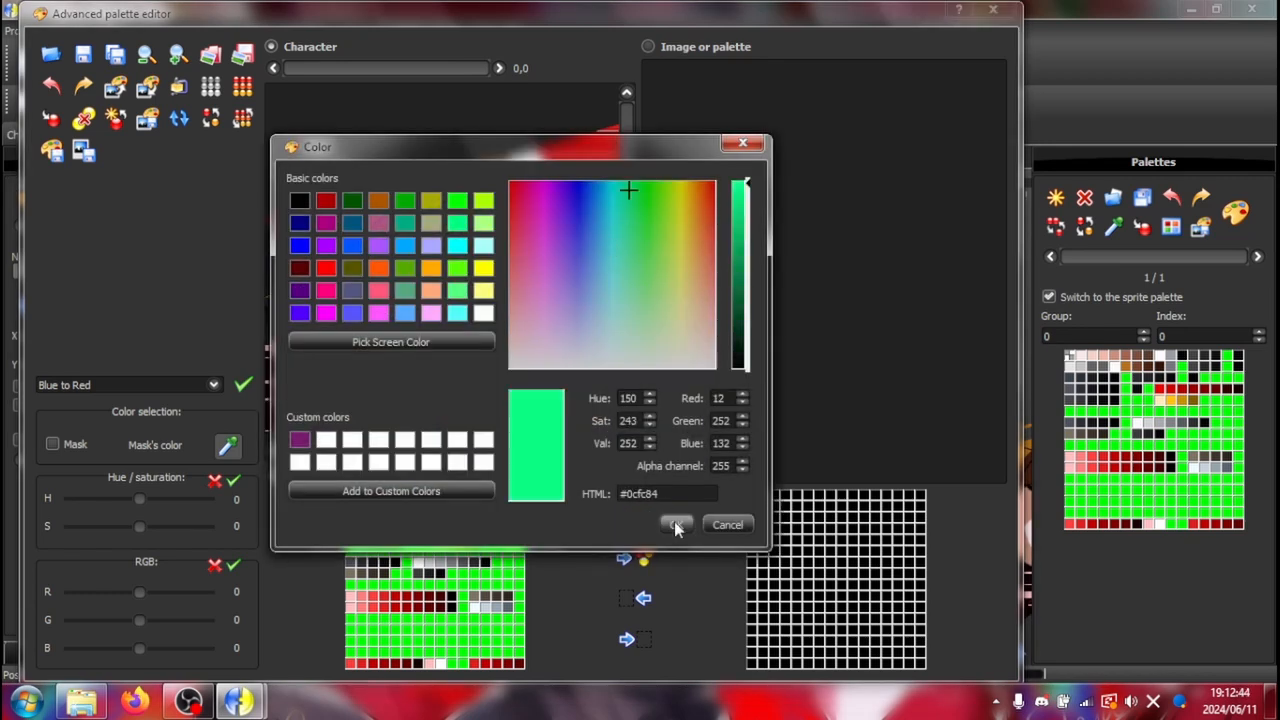
pyautogui.click(676, 526)
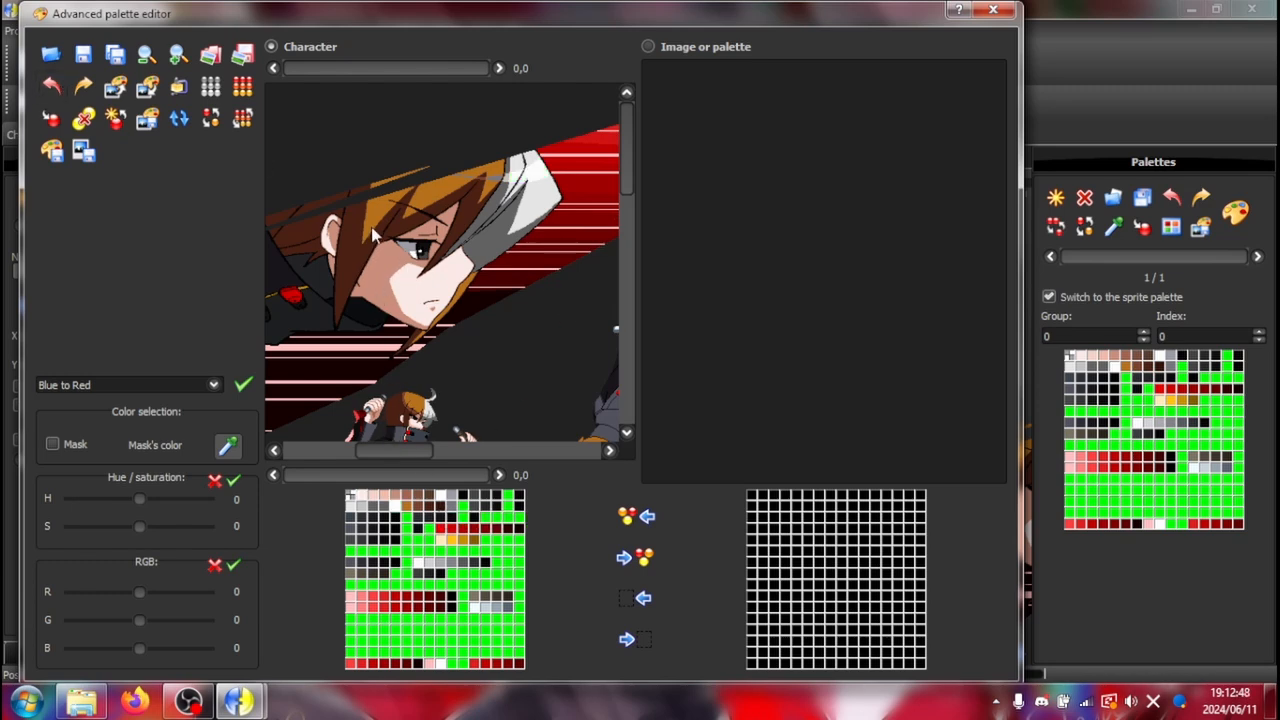
# Inspect the sprite sheet's embedded palette block, the portrait's hair highlights and the striped background in the preview
pyautogui.moveTo(417, 447); pyautogui.dragTo(358, 464)
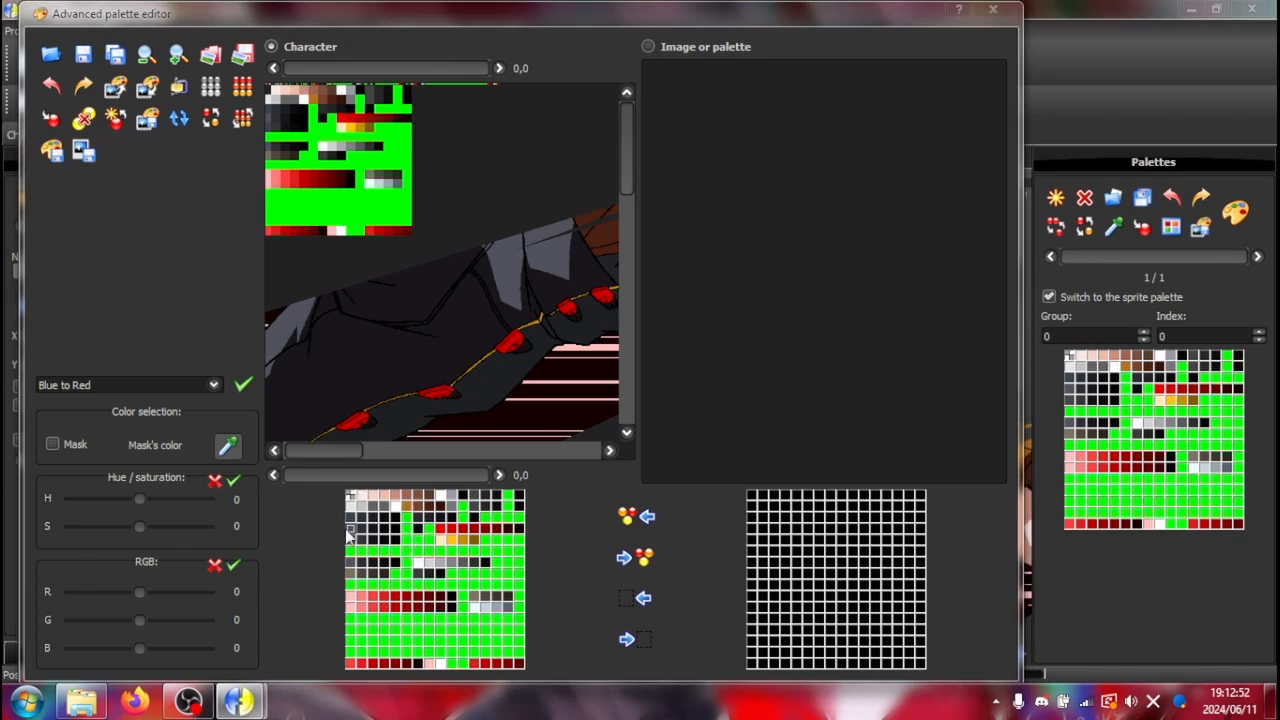
pyautogui.doubleClick(357, 497)
pyautogui.click(727, 518)
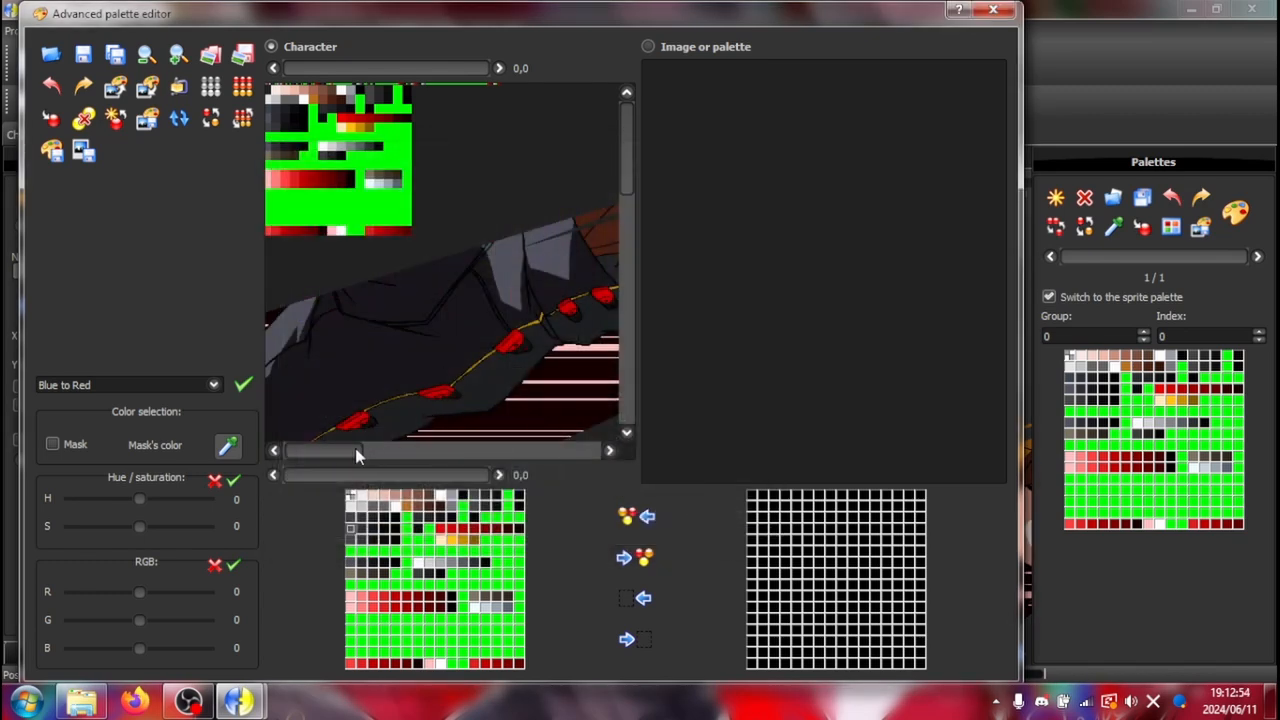
pyautogui.moveTo(363, 451); pyautogui.dragTo(417, 451)
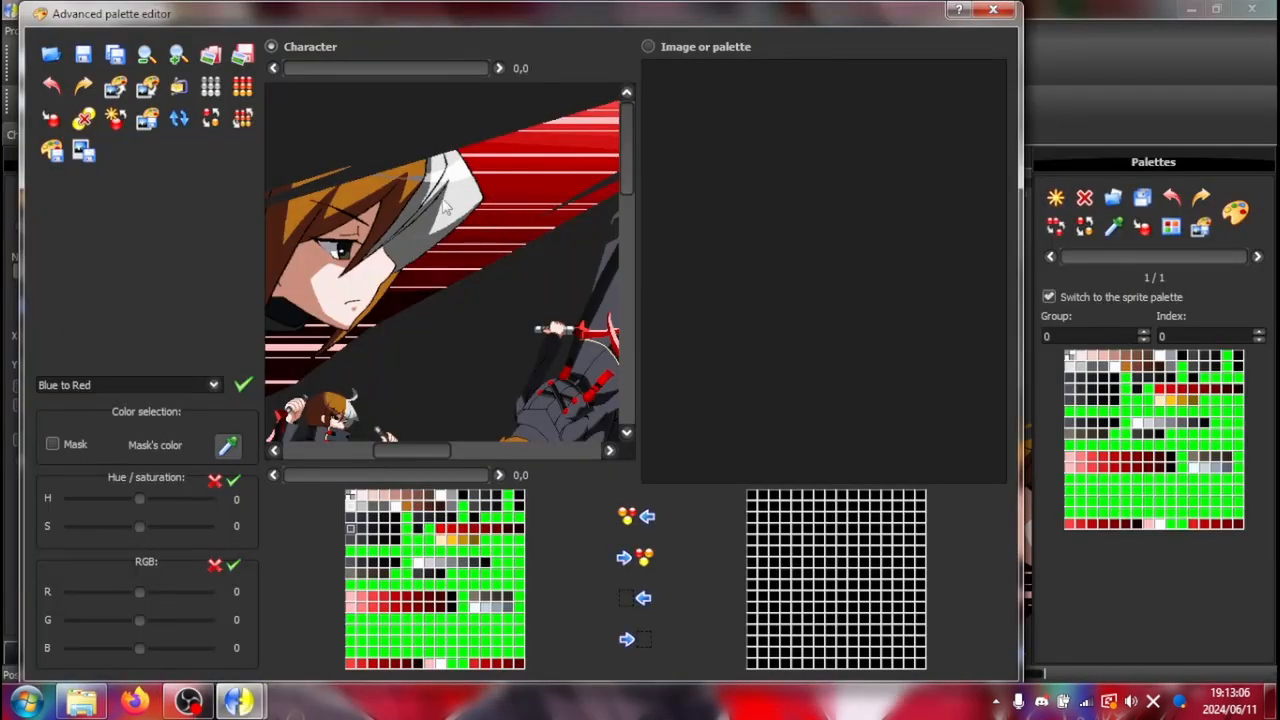
pyautogui.moveTo(400, 457); pyautogui.dragTo(486, 459)
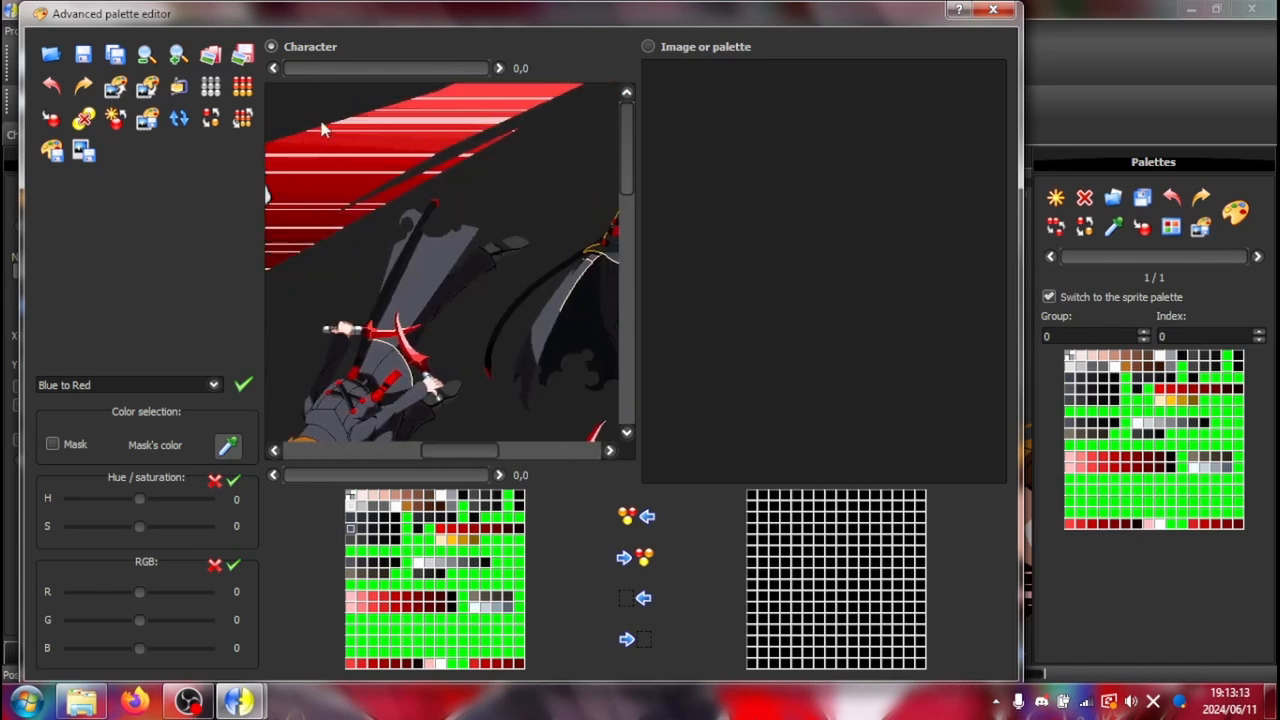
pyautogui.click(247, 55)
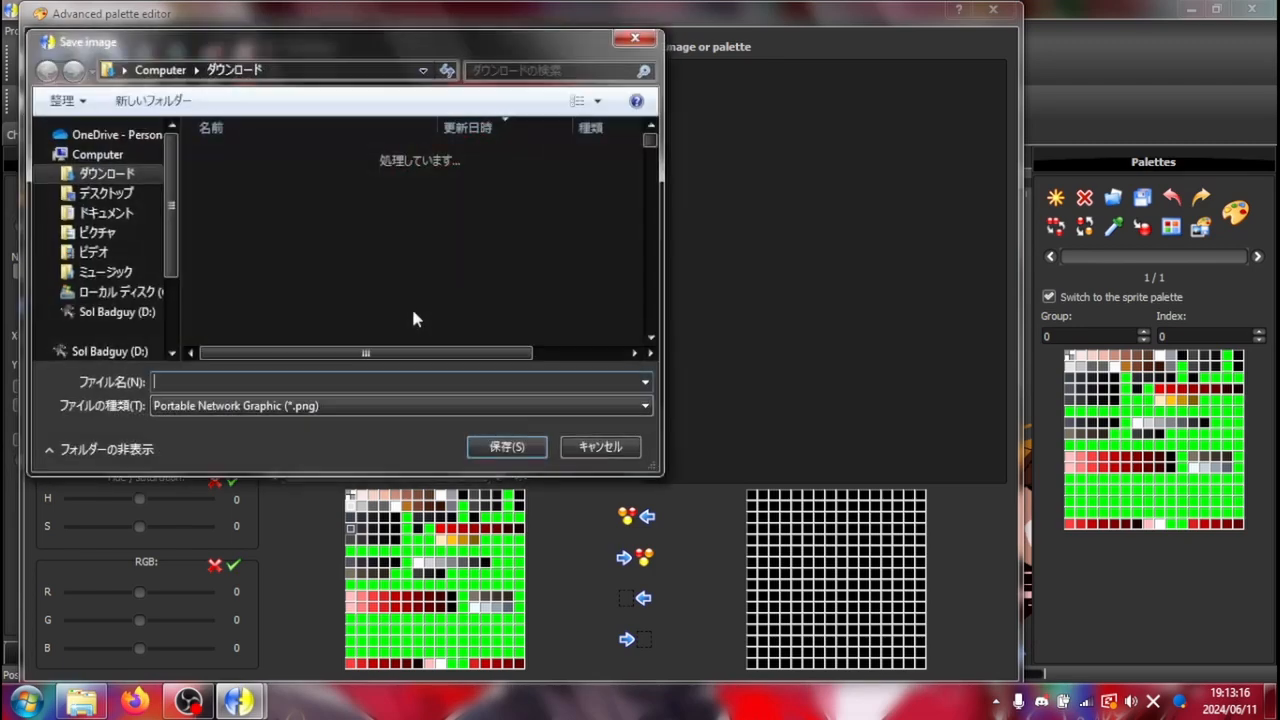
pyautogui.click(290, 182)
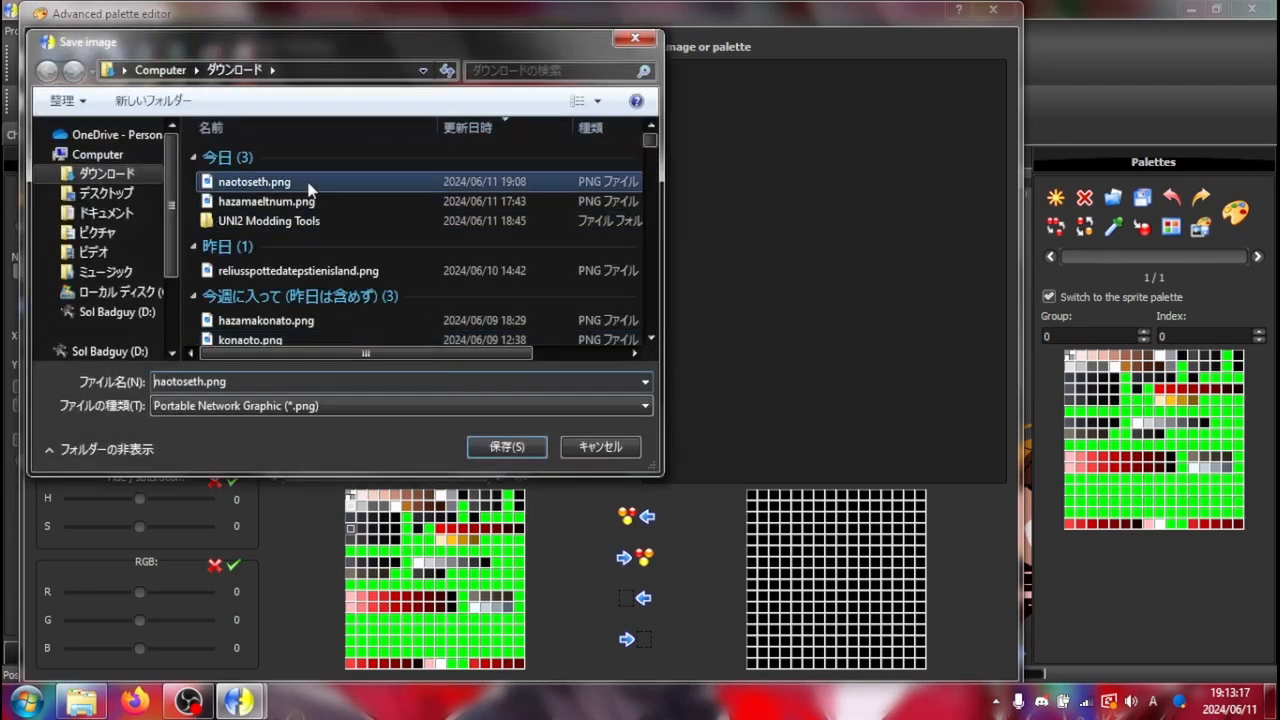
pyautogui.click(600, 446)
# Close the palette editor and quit the program, discarding the unsaved sprite changes
pyautogui.click(992, 9)
pyautogui.click(1251, 9)
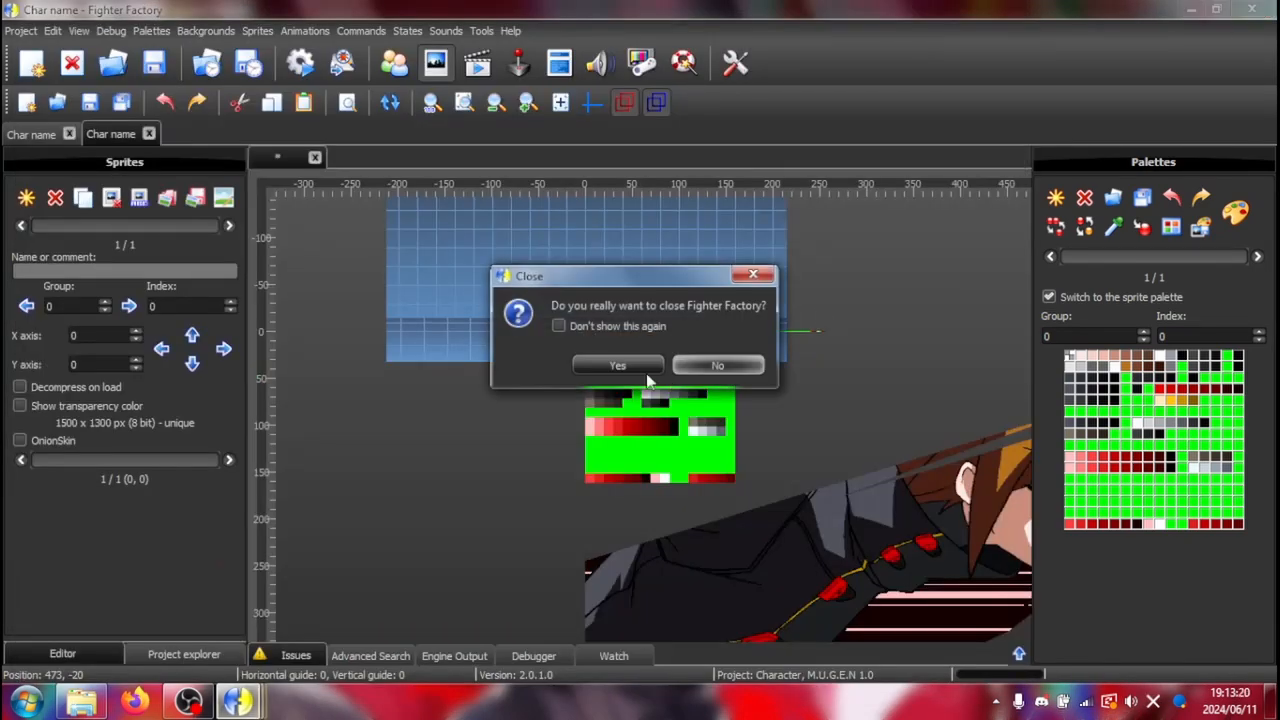
pyautogui.click(646, 373)
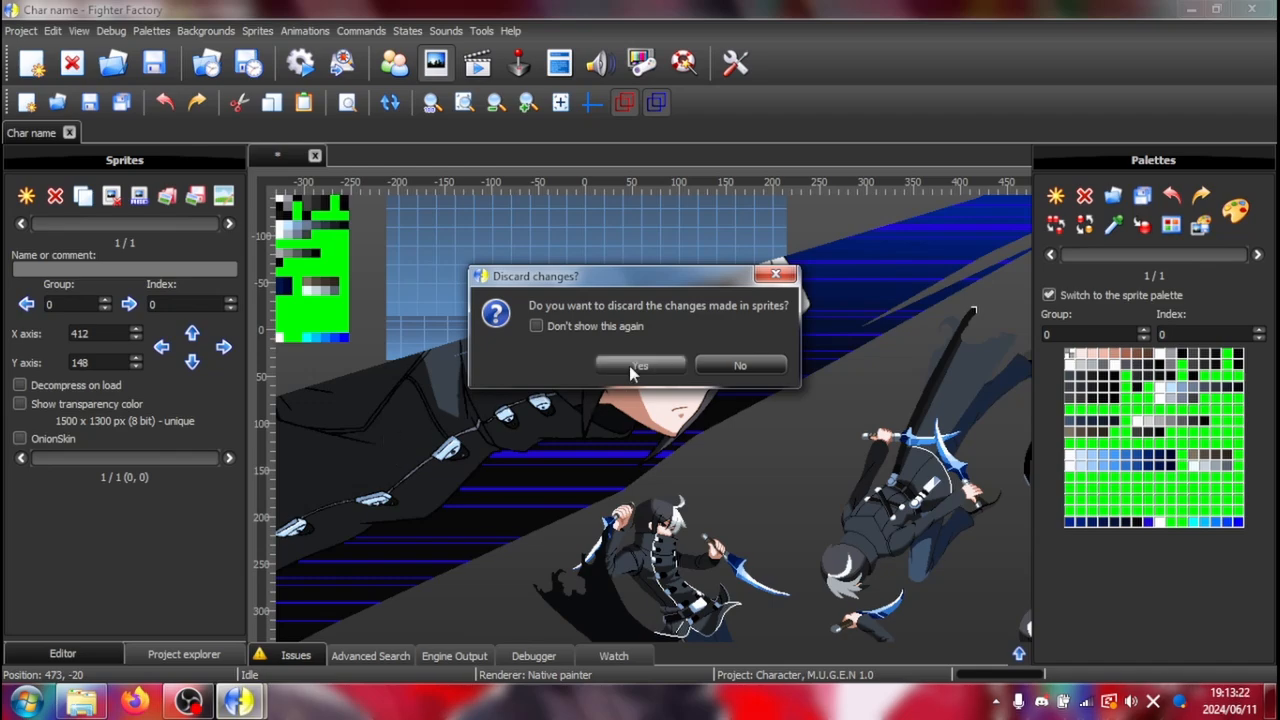
pyautogui.click(629, 365)
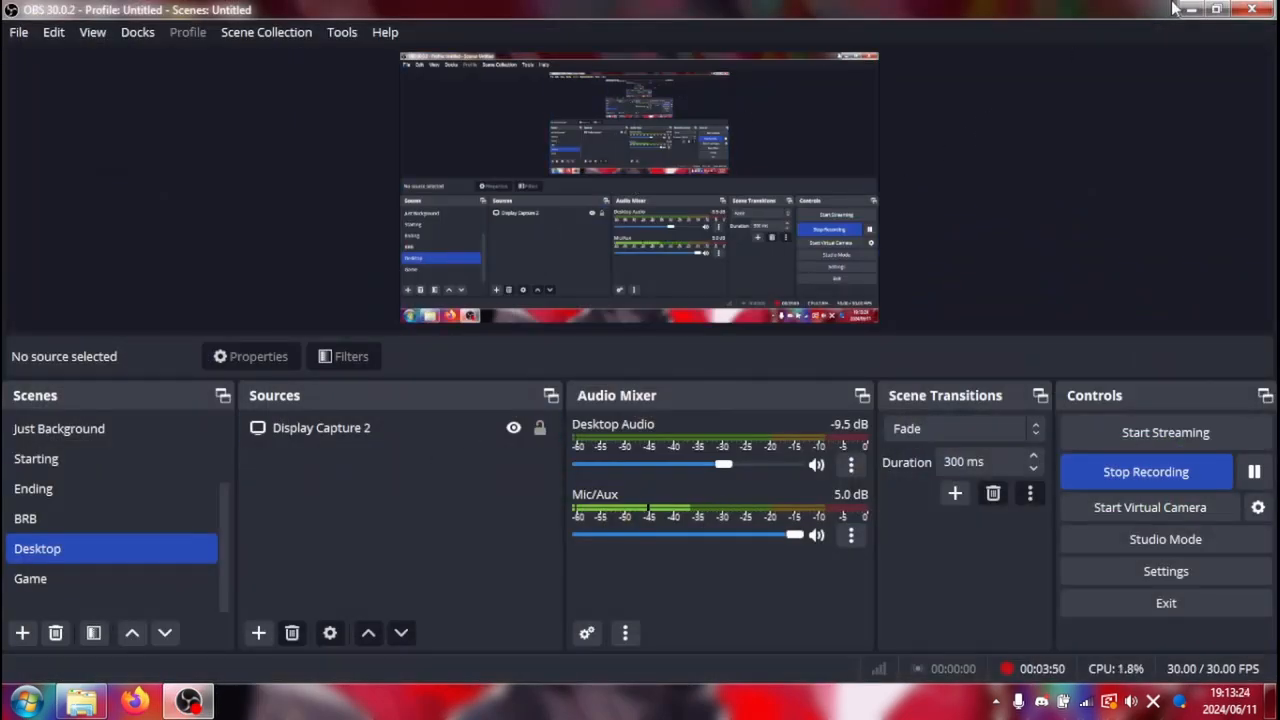
# Minimize OBS and open the Eng_Pal_lang_patch_extract_to_root_dir.7z archive from the UNI2 Modding Tools folder in File Explorer
pyautogui.click(1188, 9)
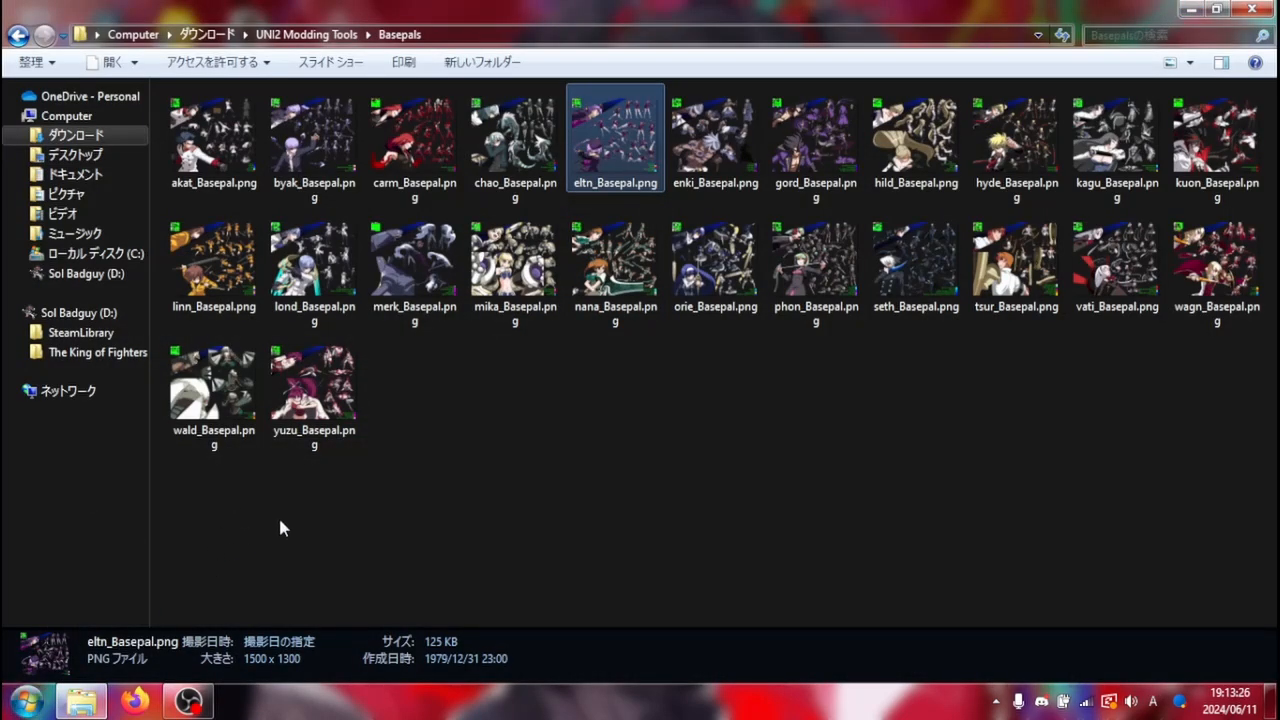
pyautogui.click(278, 528)
pyautogui.click(306, 34)
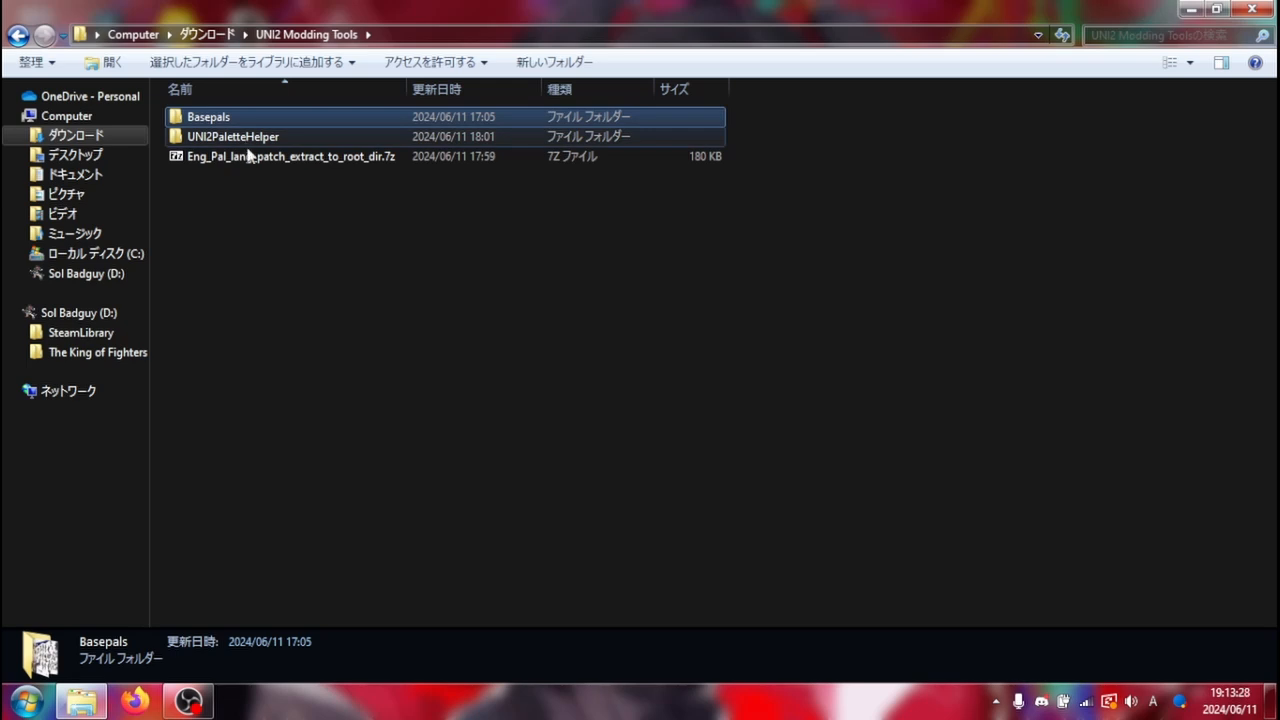
pyautogui.click(252, 203)
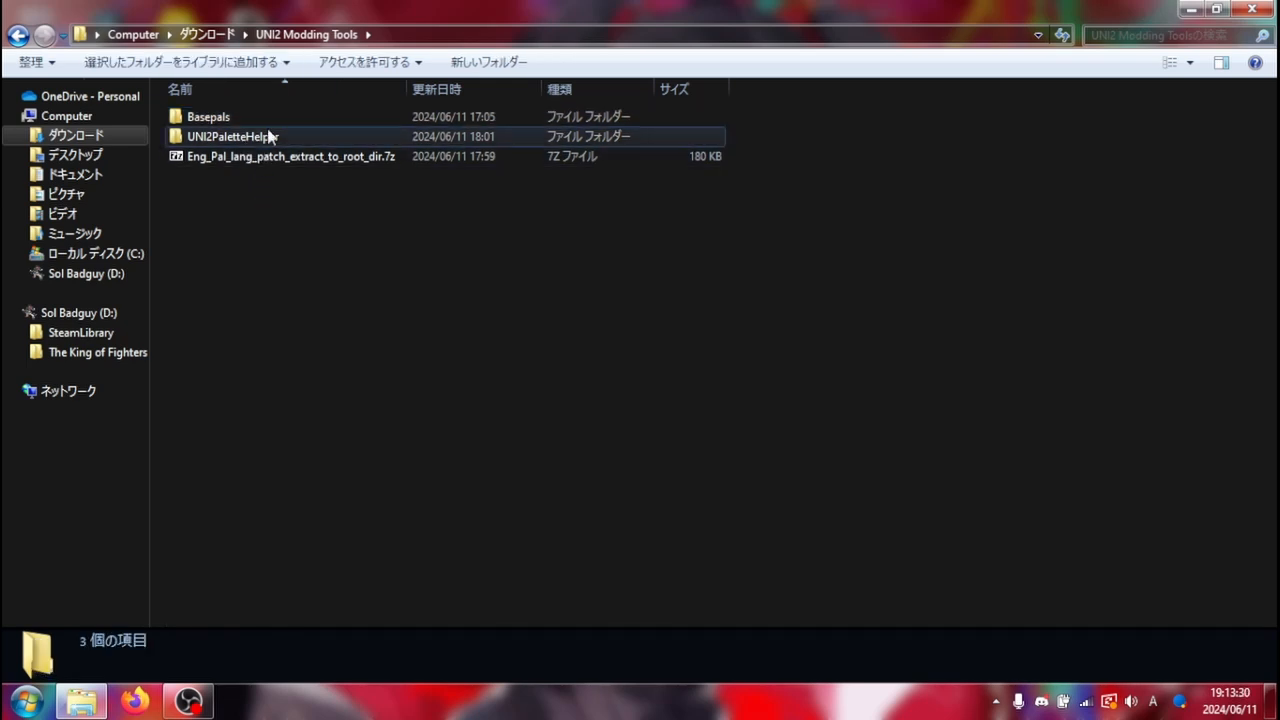
pyautogui.doubleClick(268, 160)
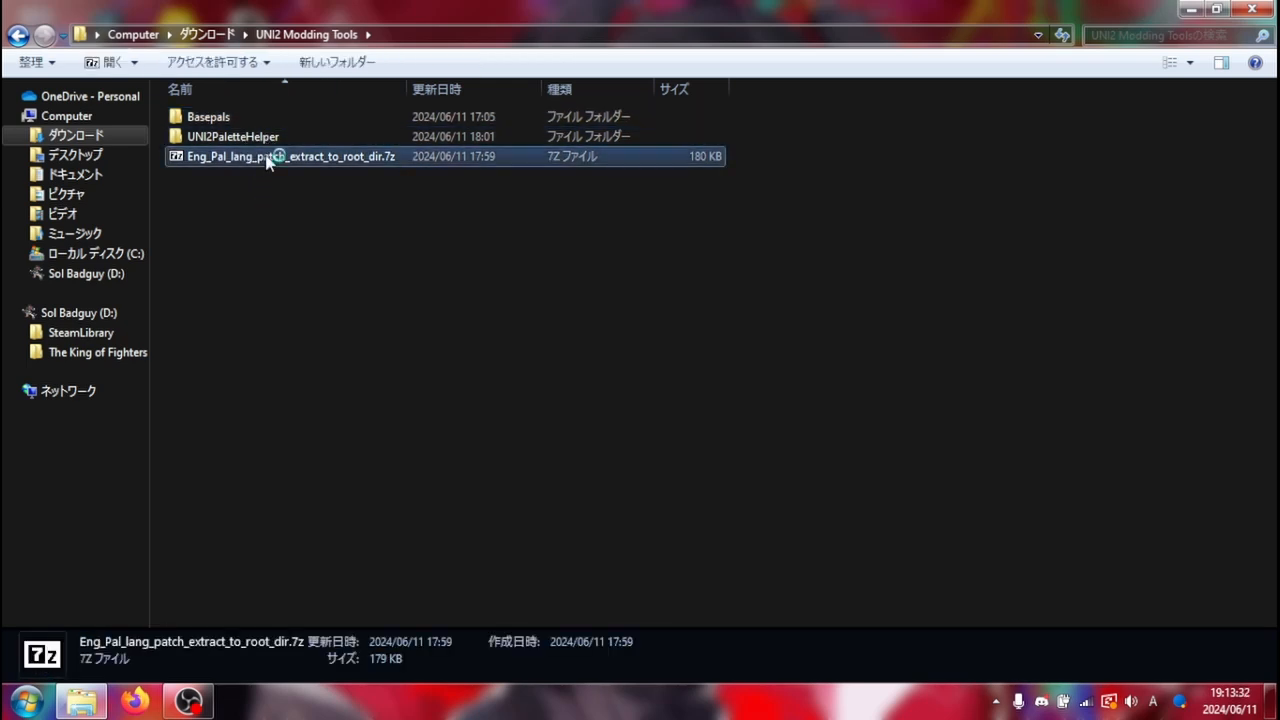
# Open the patch folder inside the archive, and go to UNDER NIGHT IN-BIRTH II Sys Celes in the SteamLibrary's steamapps\common folder
pyautogui.doubleClick(290, 330)
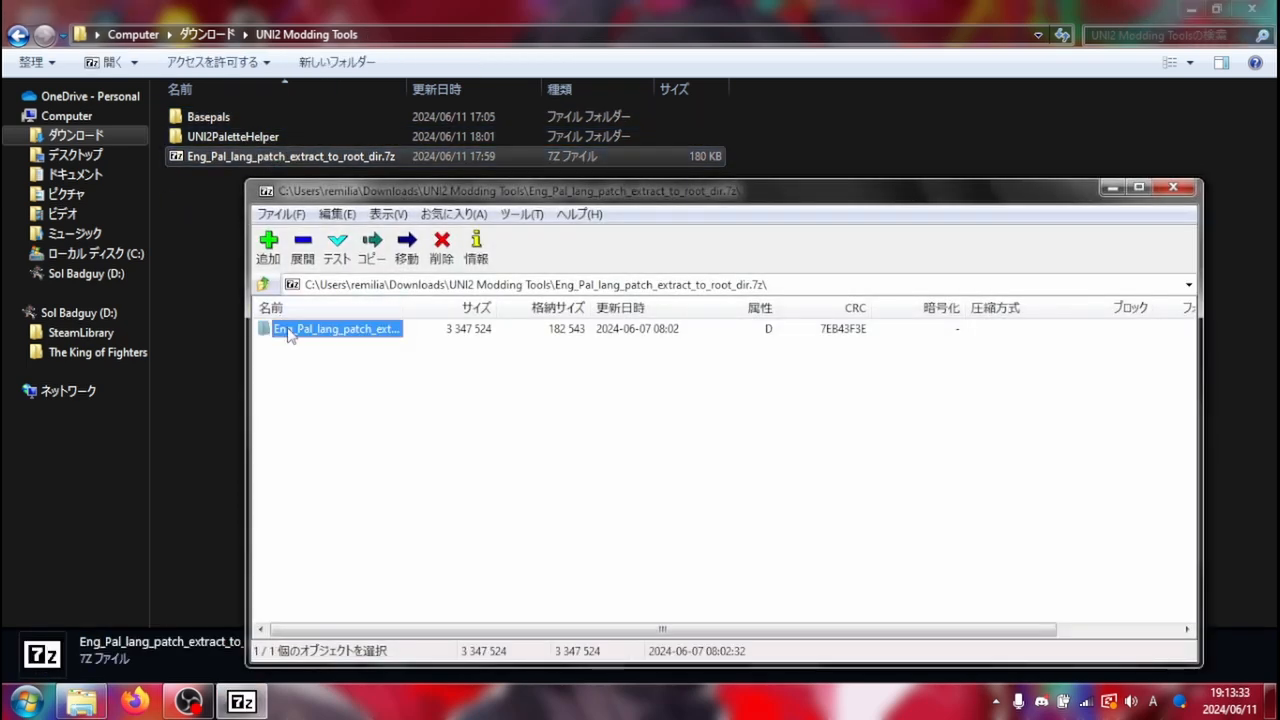
pyautogui.click(82, 334)
pyautogui.doubleClick(255, 136)
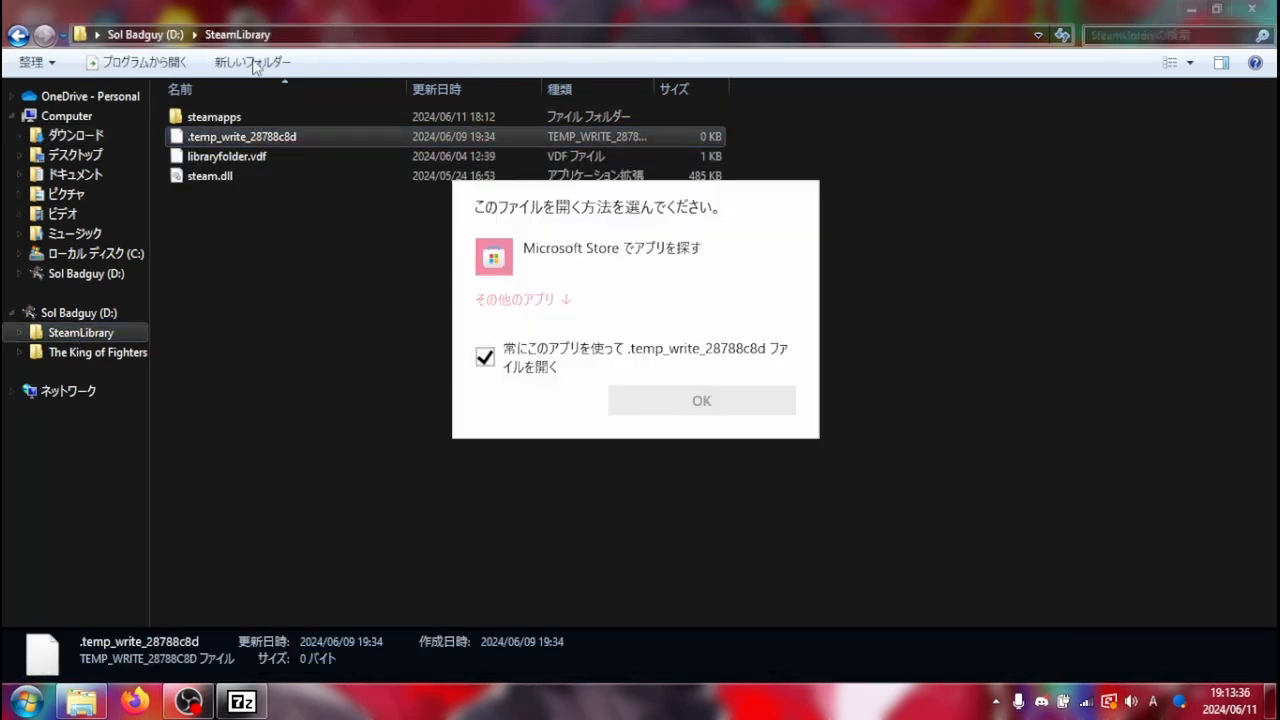
pyautogui.click(239, 118)
pyautogui.doubleClick(241, 118)
pyautogui.doubleClick(243, 119)
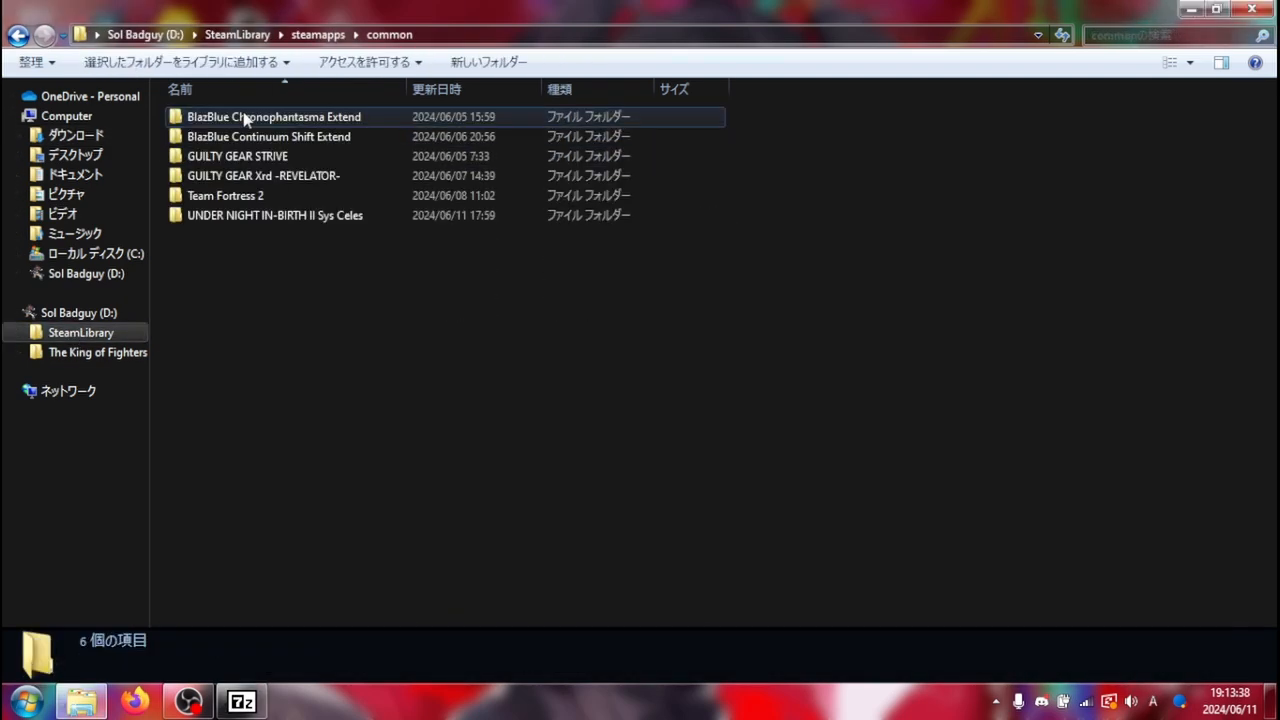
pyautogui.doubleClick(271, 221)
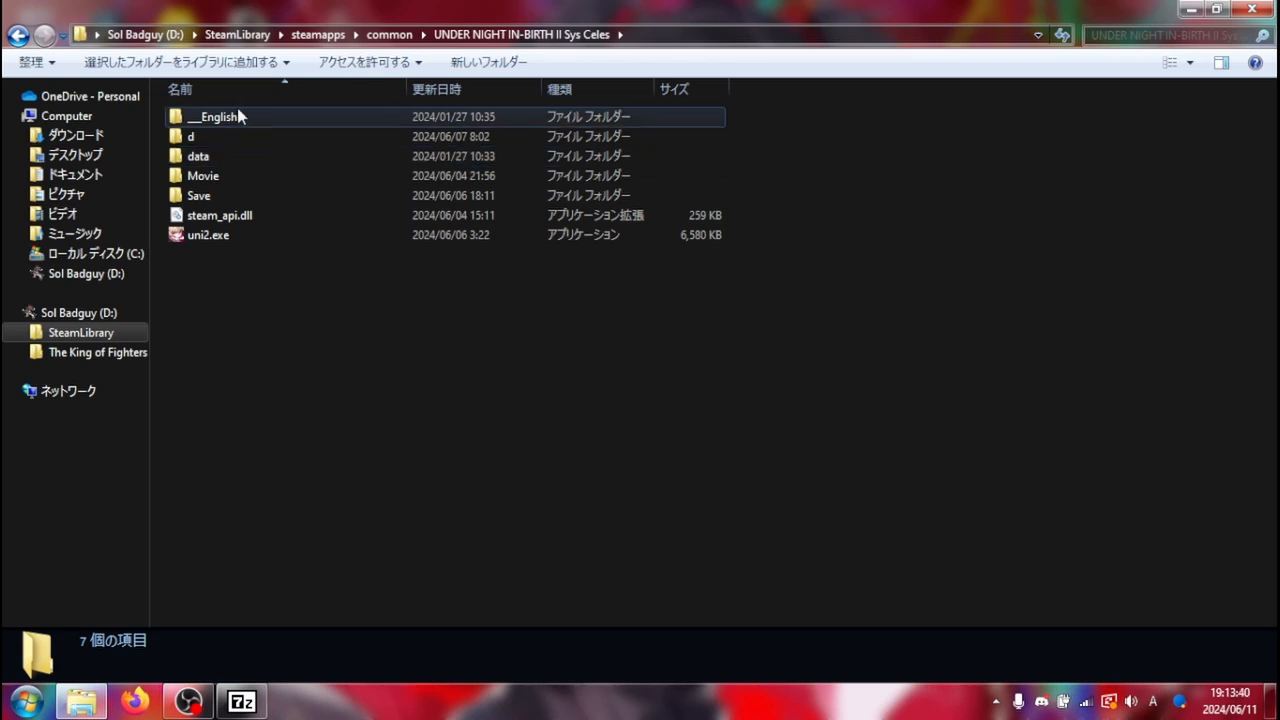
# Select the d, data and ___English folders in the patch archive, and close the archive window
pyautogui.click(232, 712)
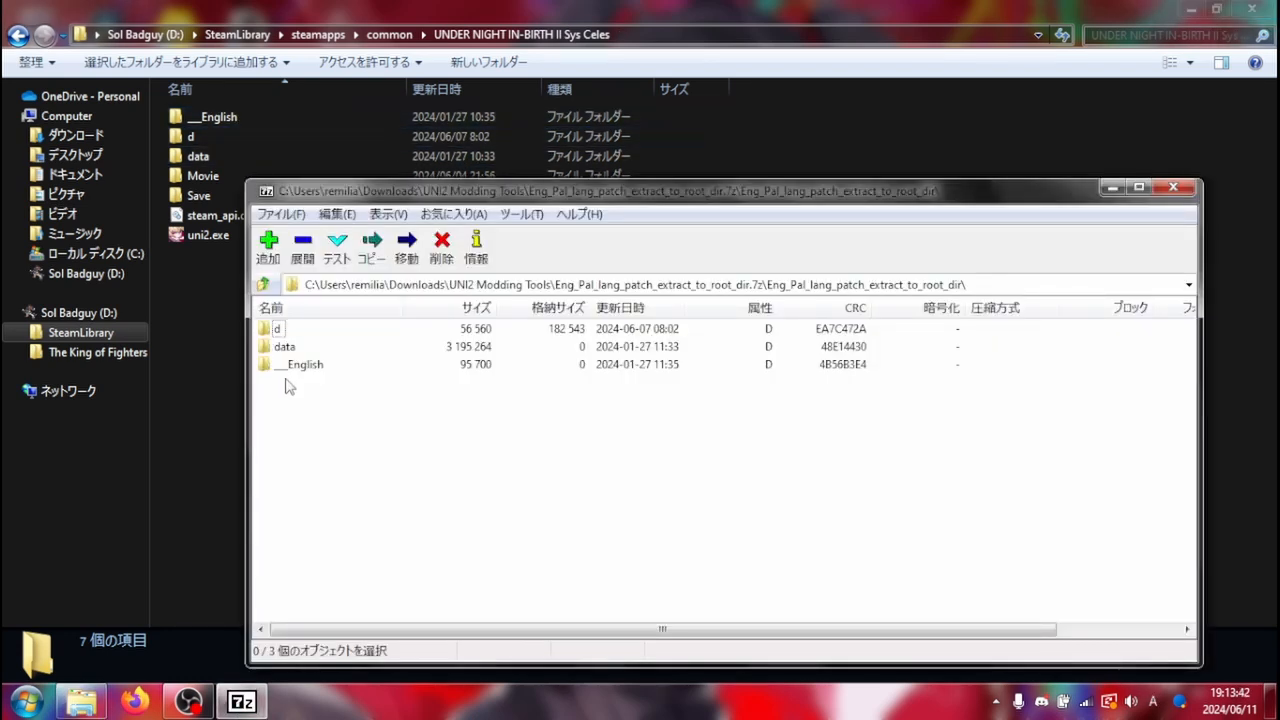
pyautogui.moveTo(286, 380); pyautogui.dragTo(287, 345)
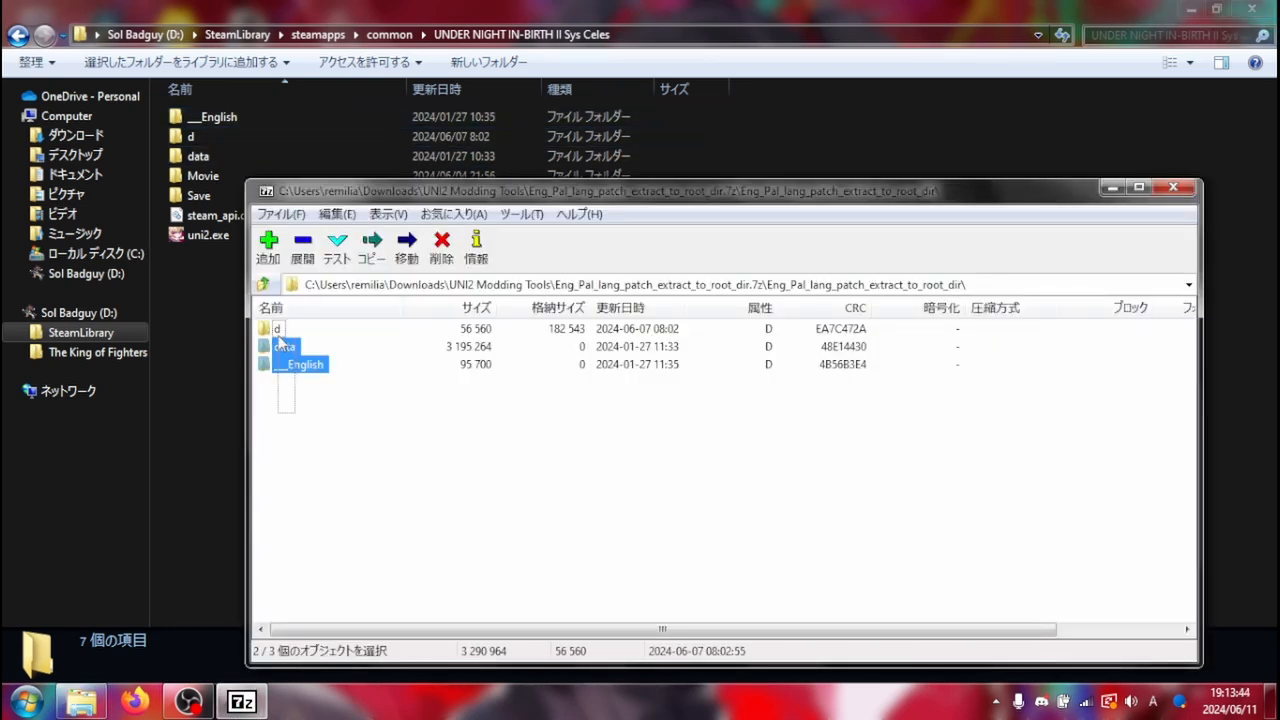
pyautogui.moveTo(190, 318); pyautogui.dragTo(325, 357)
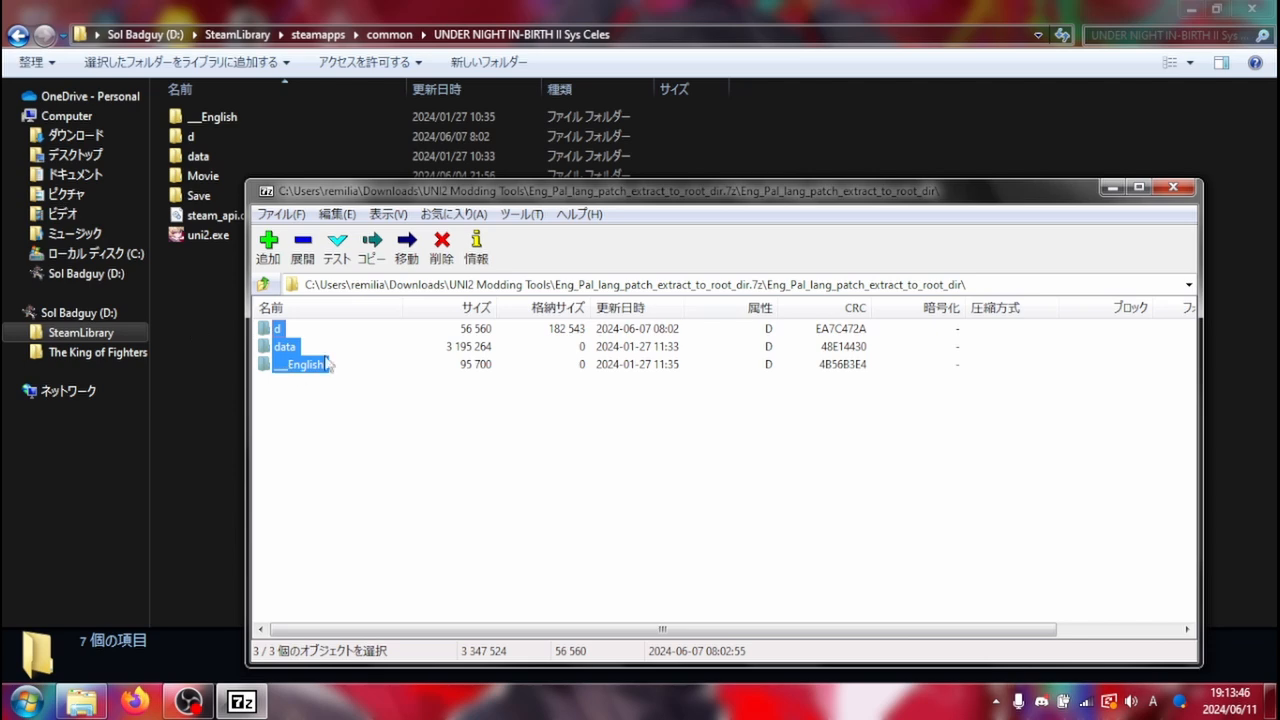
pyautogui.click(1171, 188)
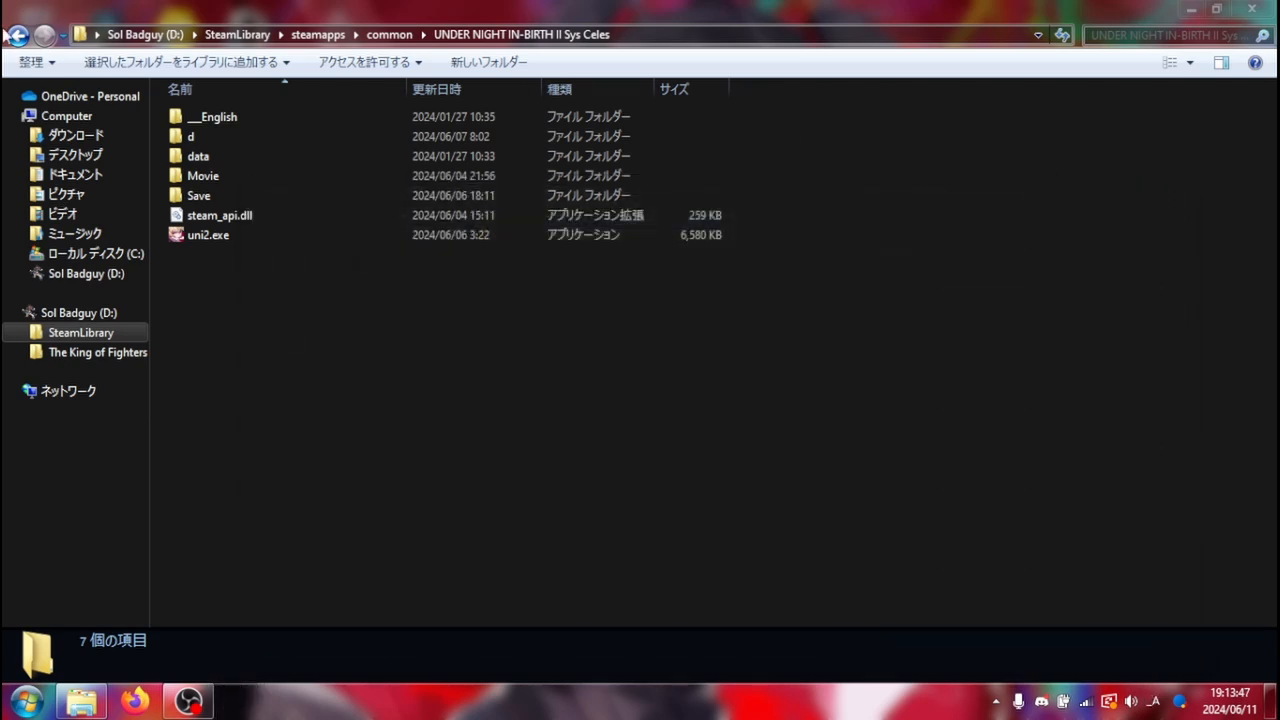
# Copy naotoseth.png from the Downloads folder, and open the Characters folder in UNI2 Modding Tools\UNI2PaletteHelper
pyautogui.click(62, 134)
pyautogui.click(277, 186)
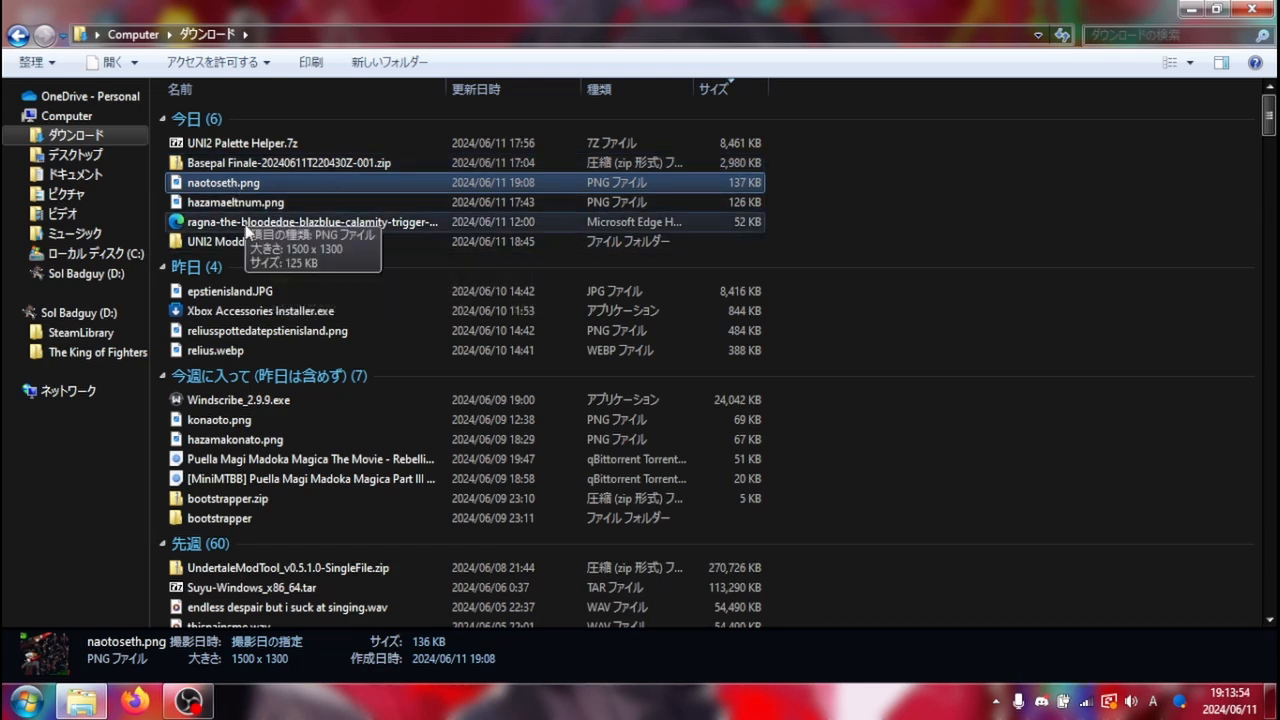
pyautogui.doubleClick(245, 241)
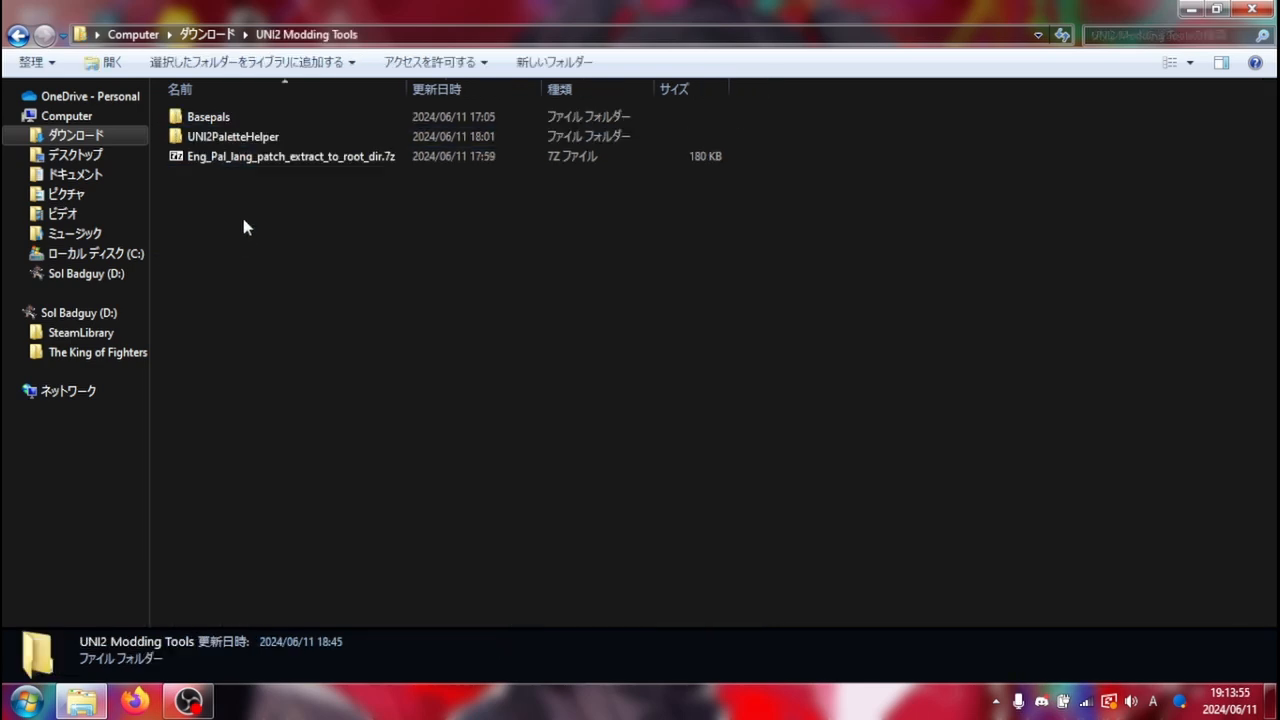
pyautogui.doubleClick(243, 143)
pyautogui.doubleClick(232, 124)
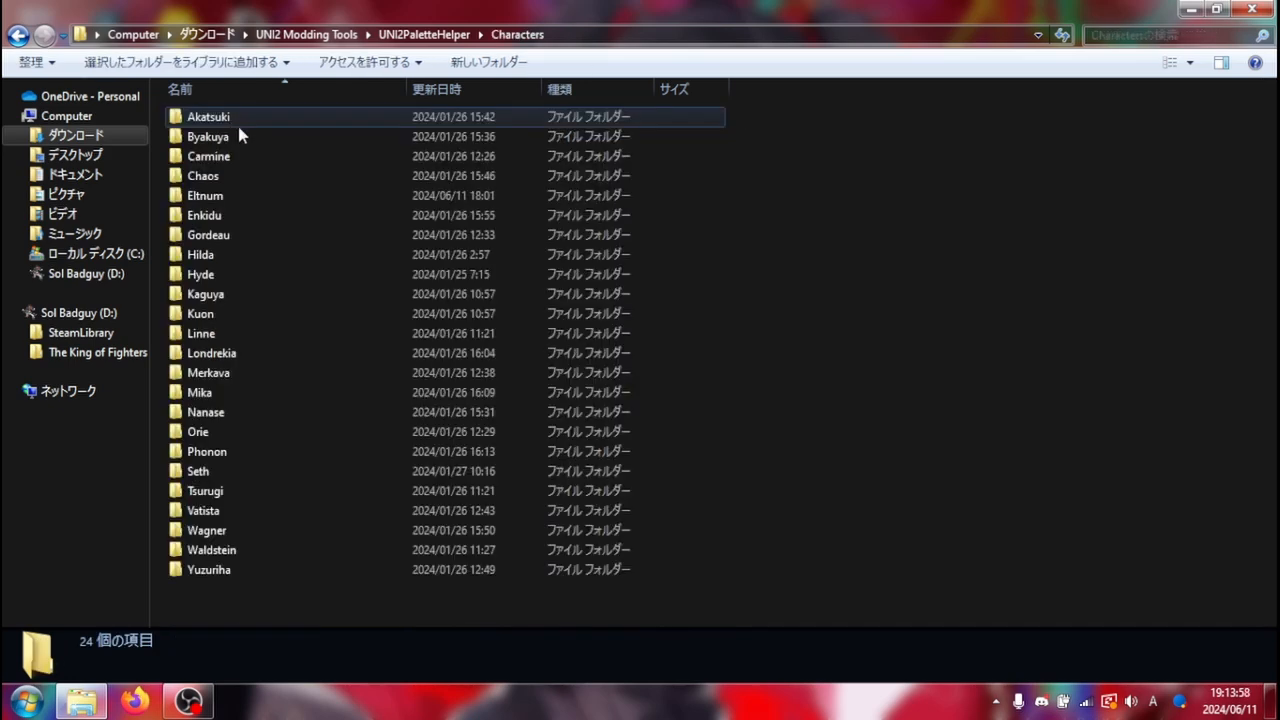
# Open the Seth character folder and display its palette files as large thumbnails
pyautogui.click(251, 277)
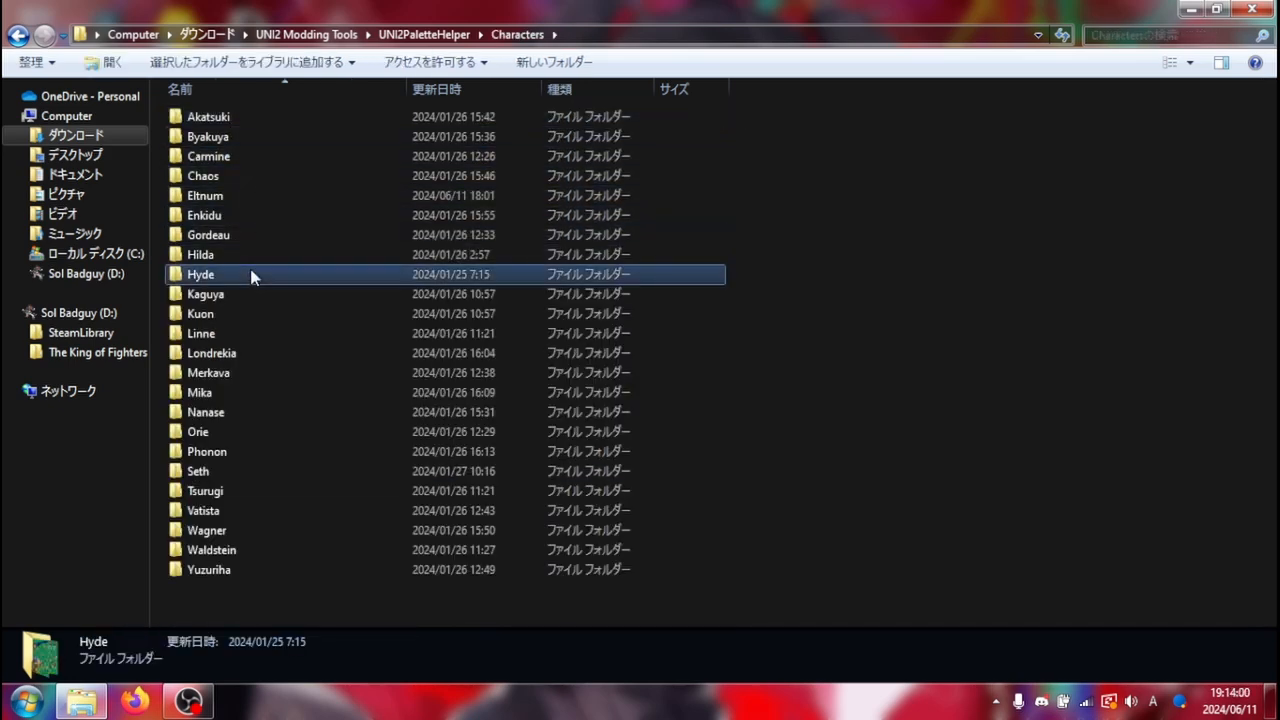
pyautogui.press('s')
pyautogui.press('Return')
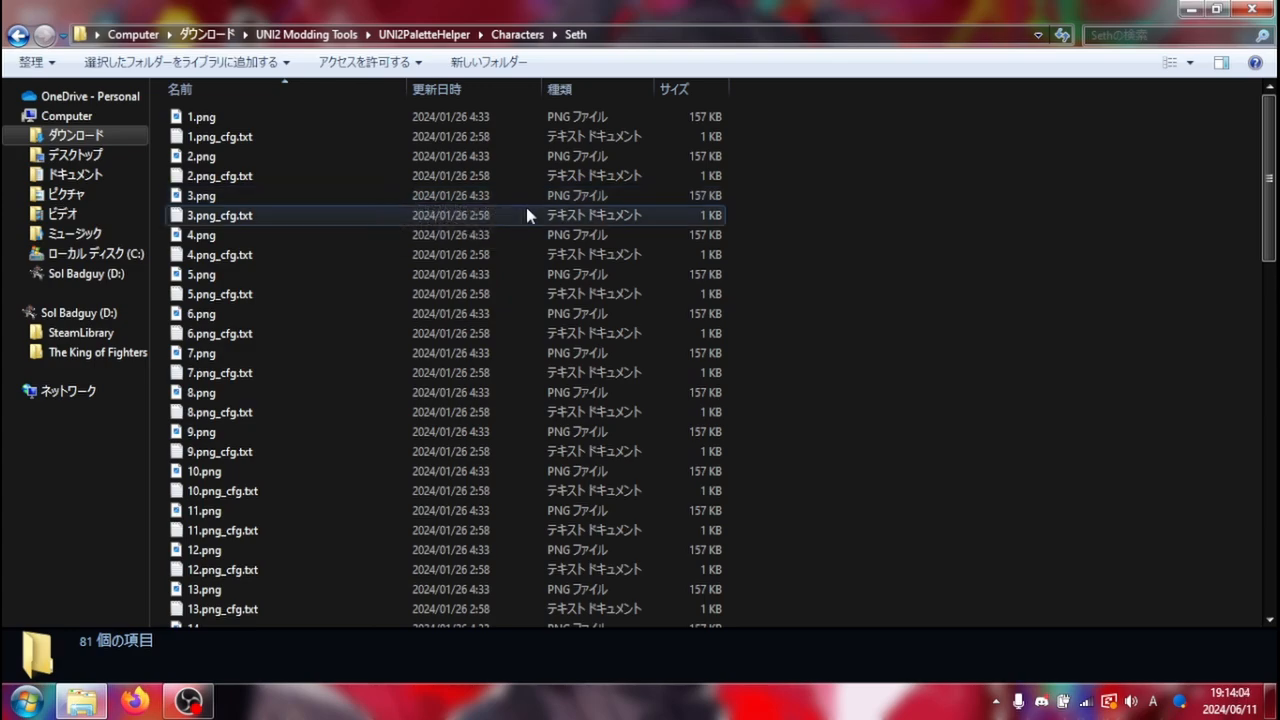
pyautogui.scroll(3, 526, 207)
pyautogui.scroll(5, 526, 207)
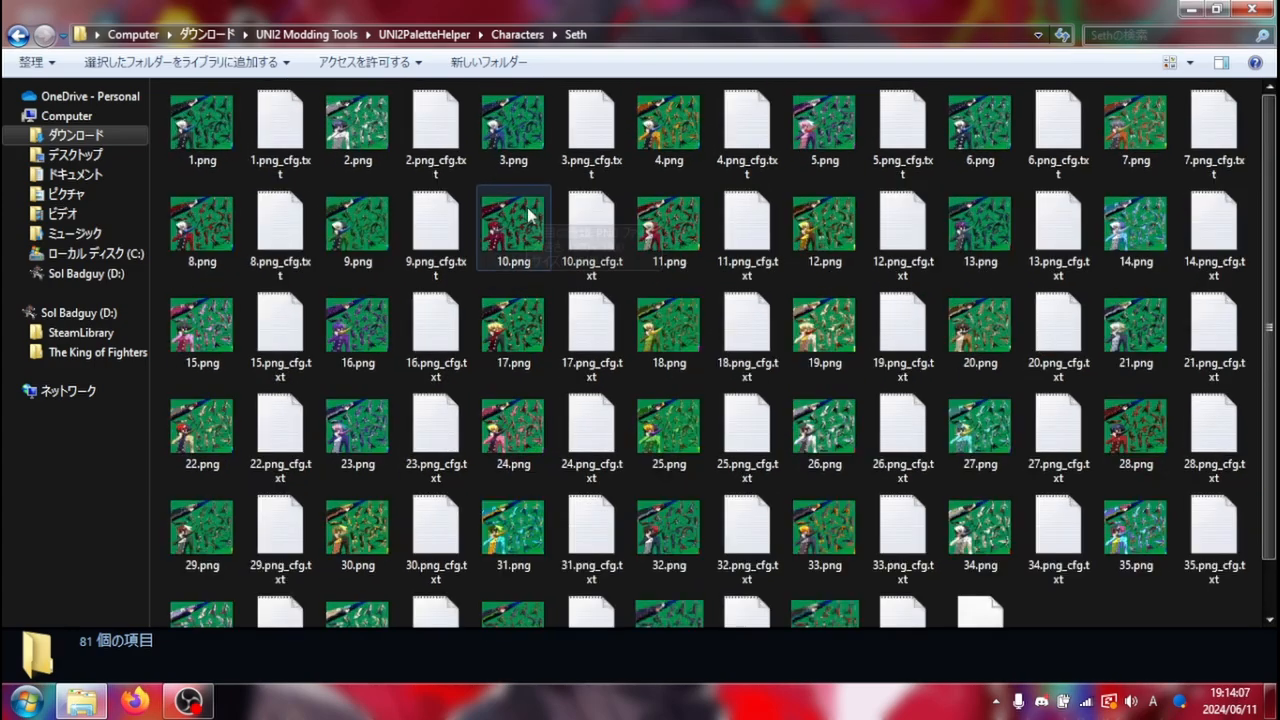
# Examine the contents of 2.png_cfg.txt and the palette image 19.png, closing each one after viewing
pyautogui.click(440, 120)
pyautogui.doubleClick(440, 120)
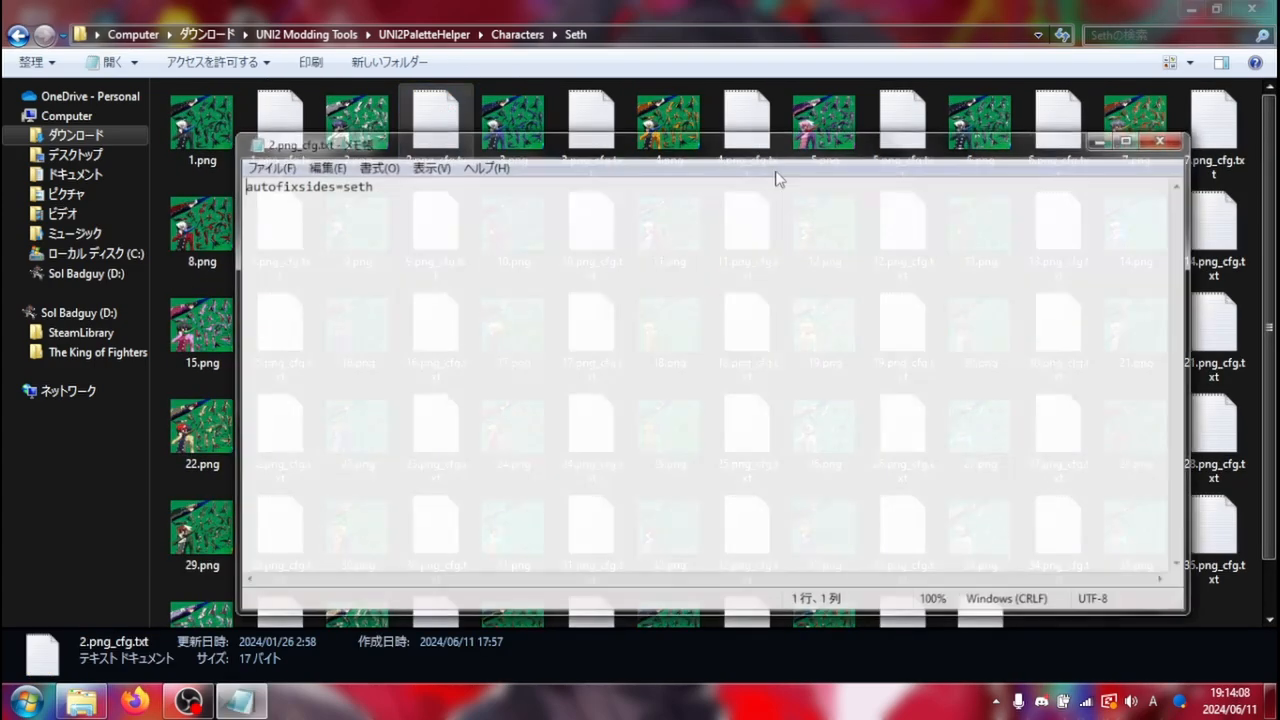
pyautogui.click(1162, 141)
pyautogui.scroll(-1, 930, 280)
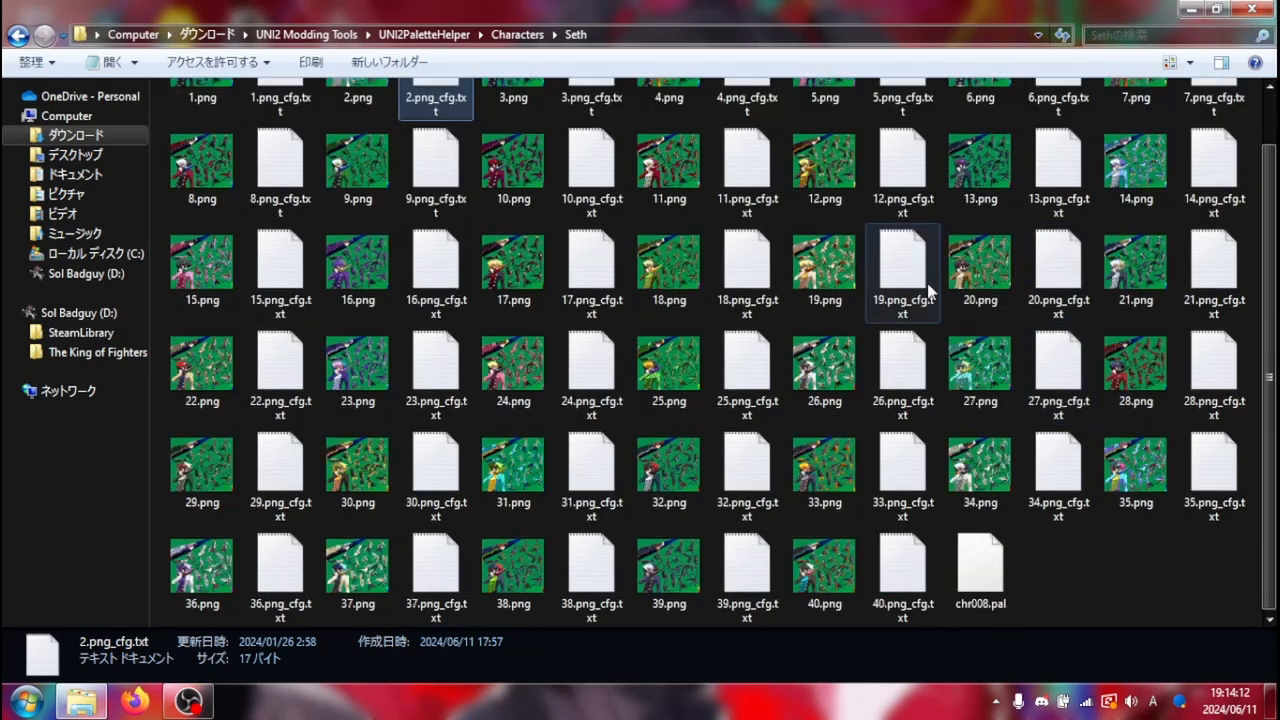
pyautogui.doubleClick(824, 262)
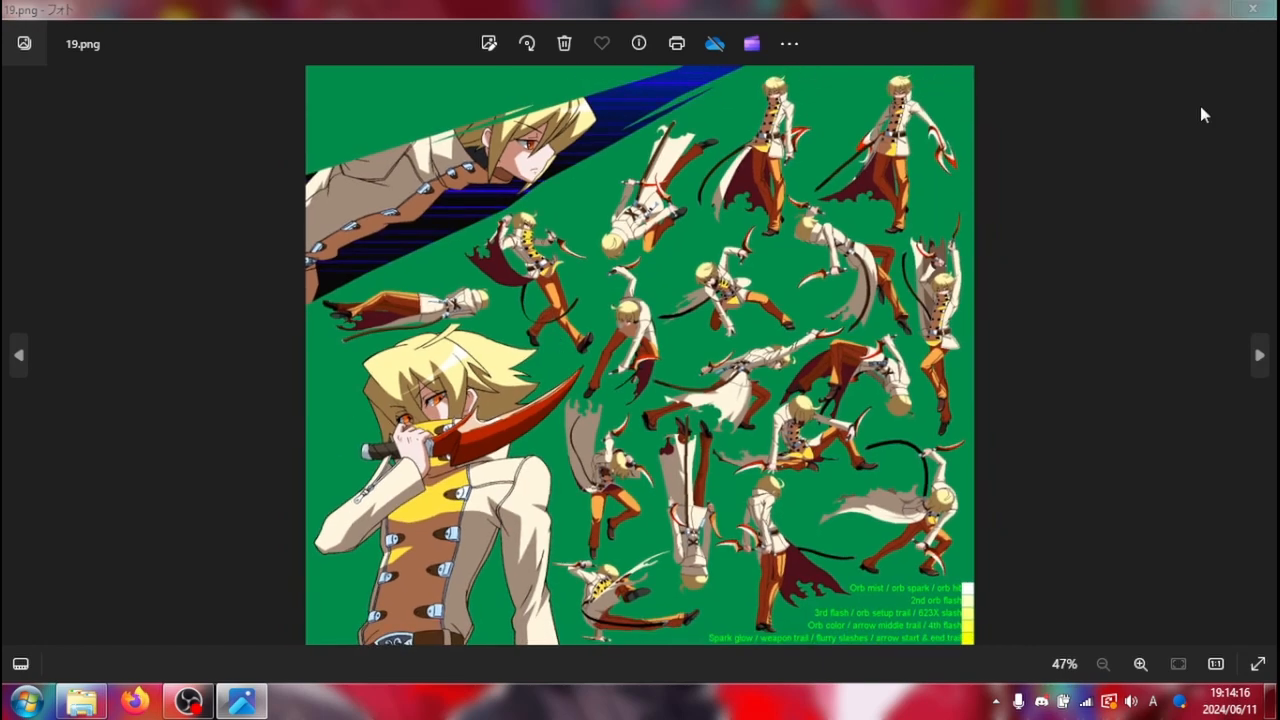
pyautogui.click(1265, 10)
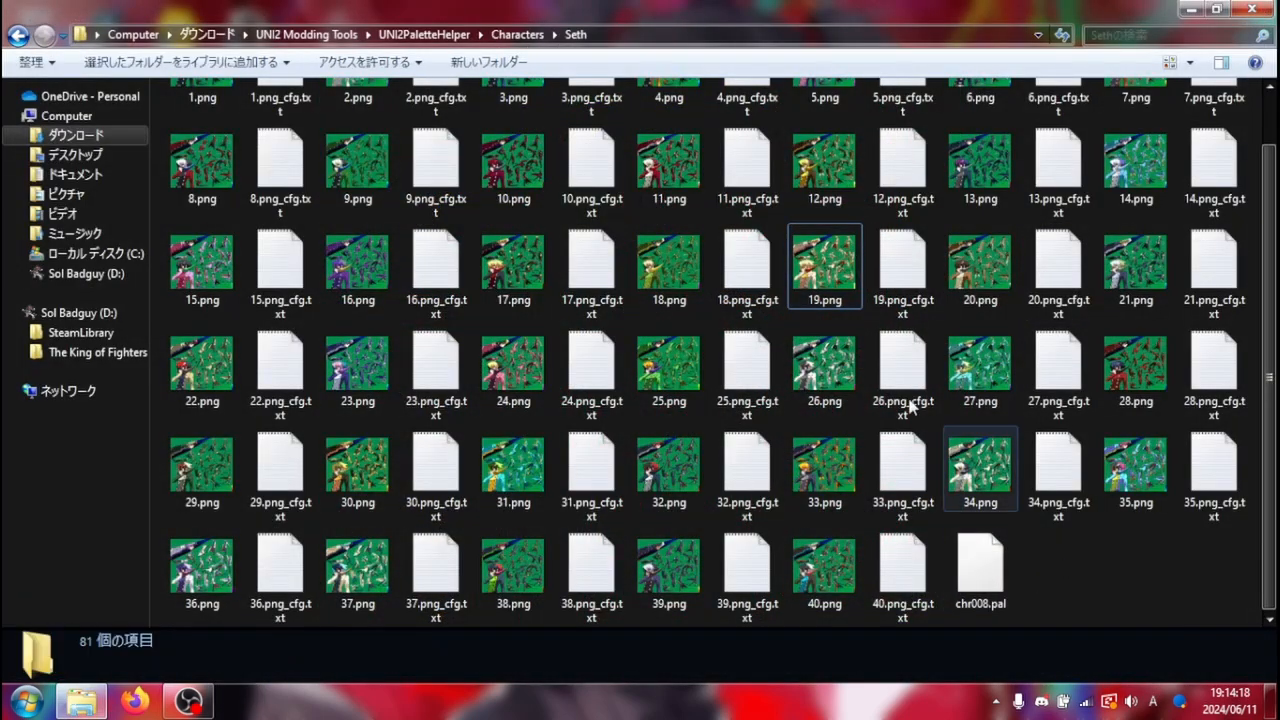
# Paste naotoseth.png into the Characters folder and rename it to 19.png
pyautogui.click(517, 34)
pyautogui.click(963, 537)
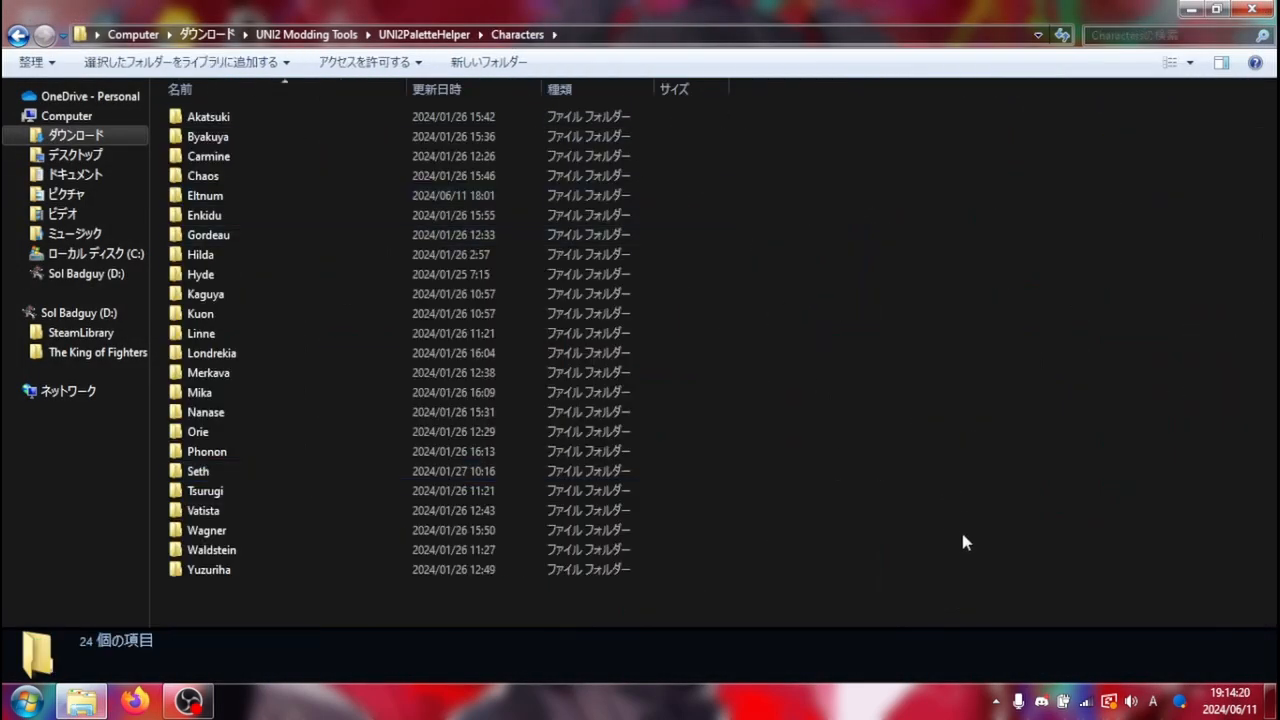
pyautogui.hotkey('ctrl', 'v')
pyautogui.press('F2')
pyautogui.write('19')
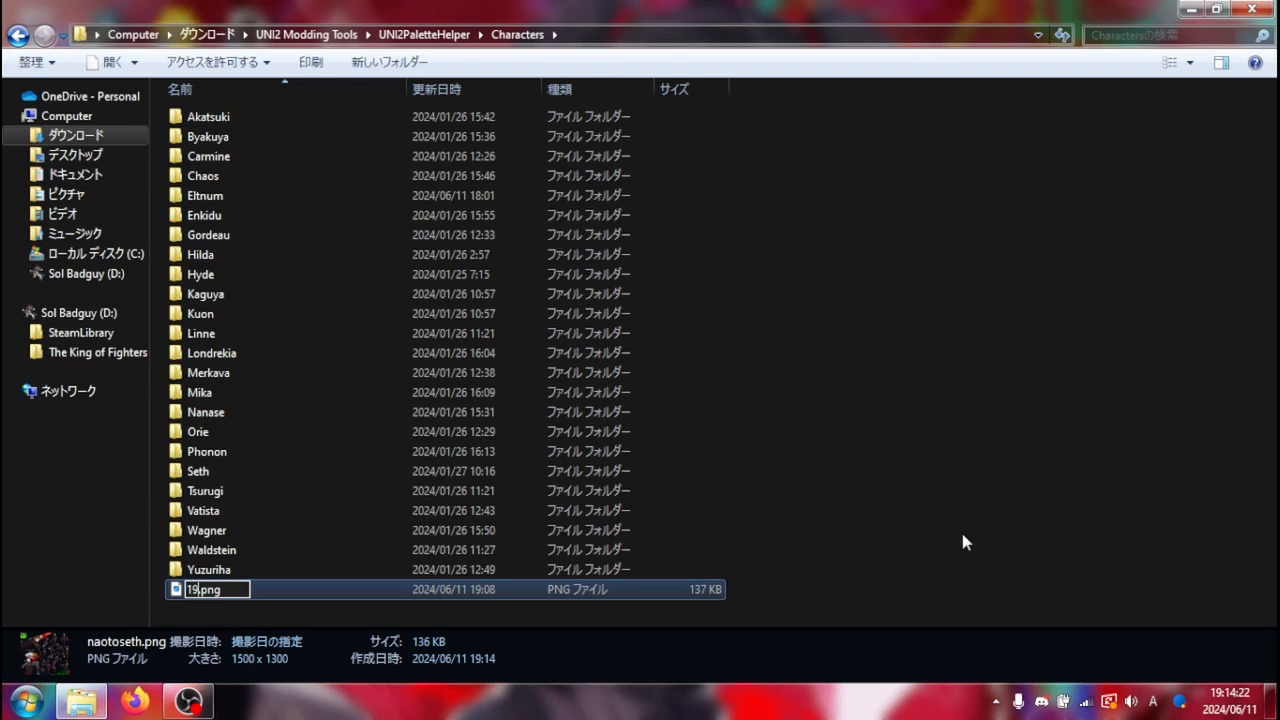
pyautogui.press('Return')
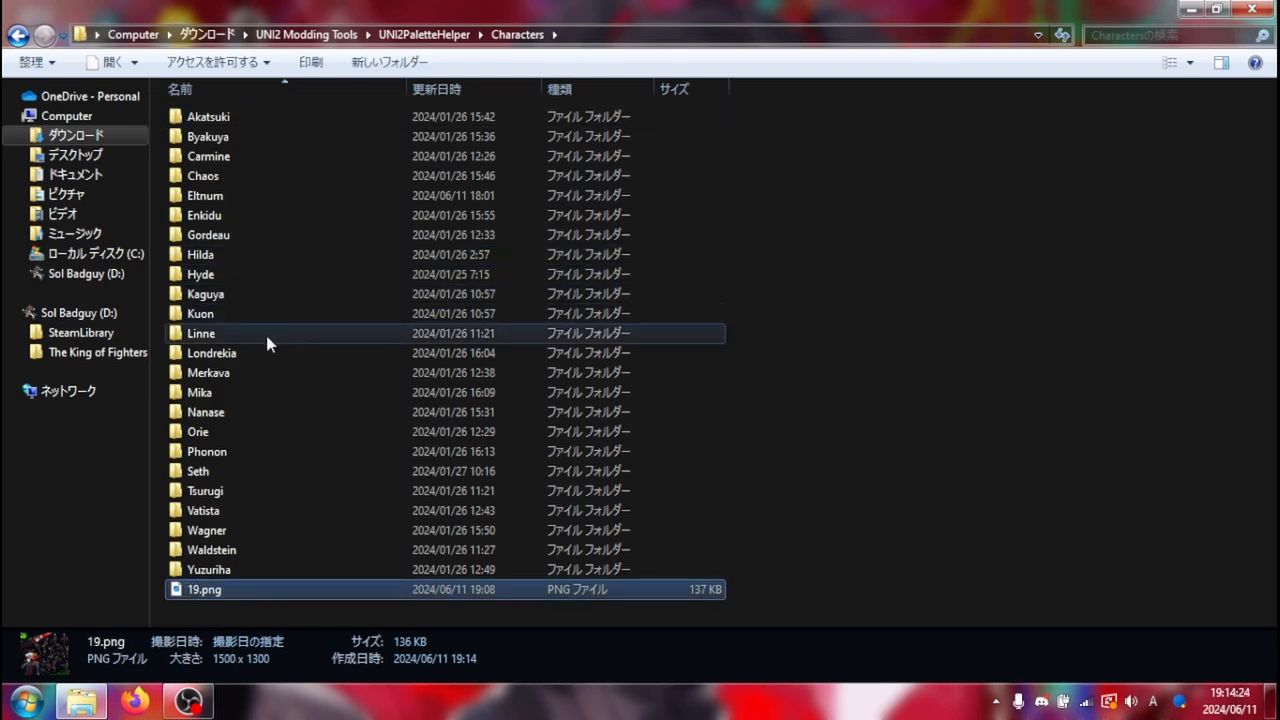
# Check the original 19.png palette image in the Seth folder once more, and close the viewer
pyautogui.click(256, 393)
pyautogui.doubleClick(217, 471)
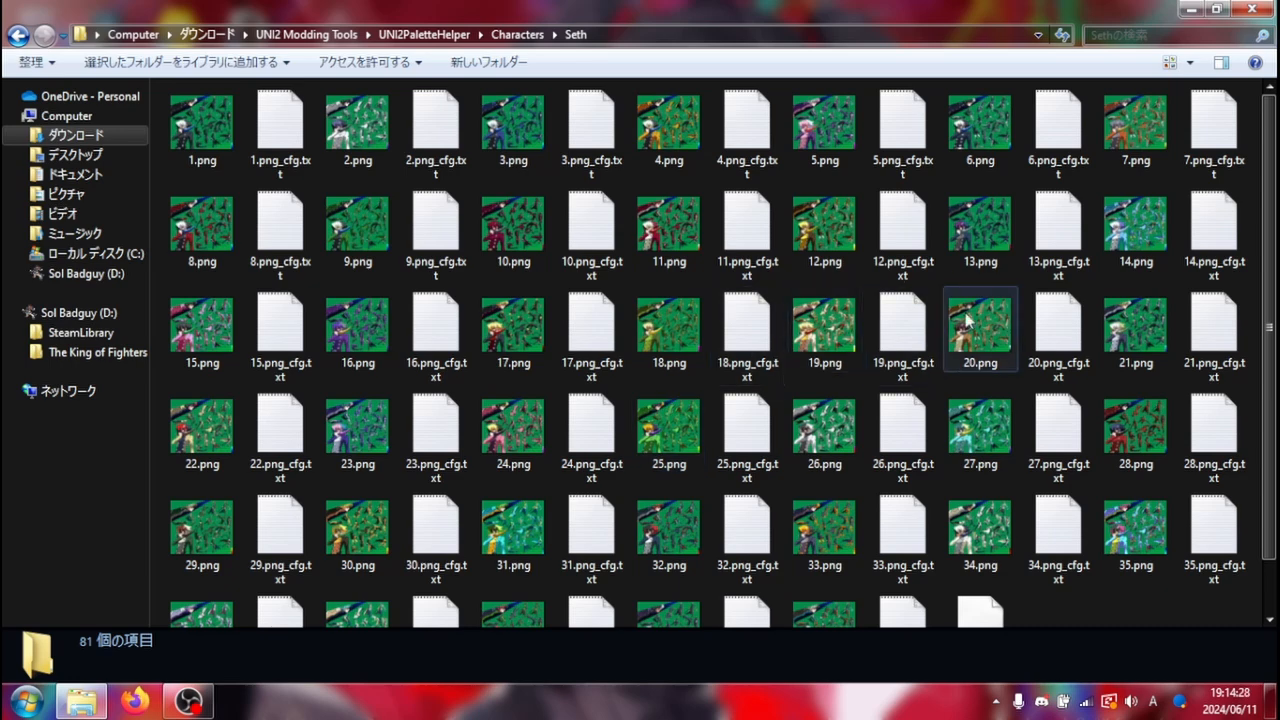
pyautogui.doubleClick(824, 325)
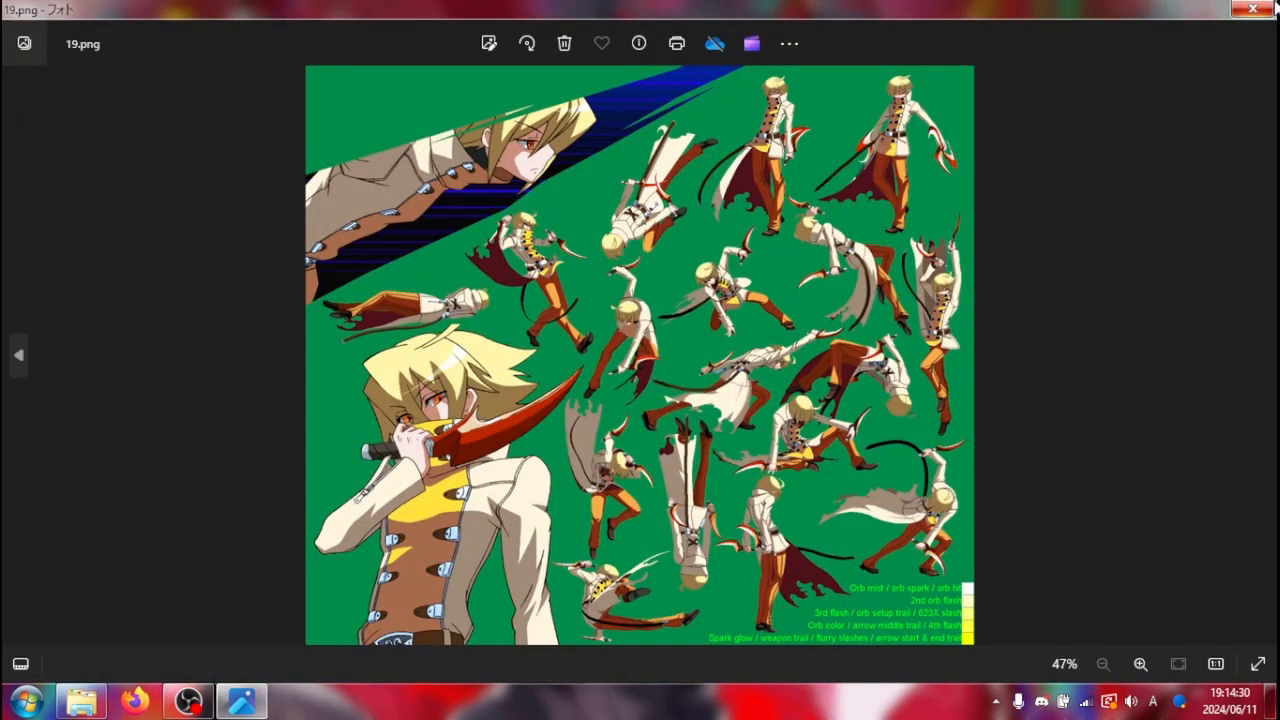
pyautogui.click(1252, 9)
# Move the new 19.png from the Characters folder into the Seth folder, replacing the existing file
pyautogui.click(518, 35)
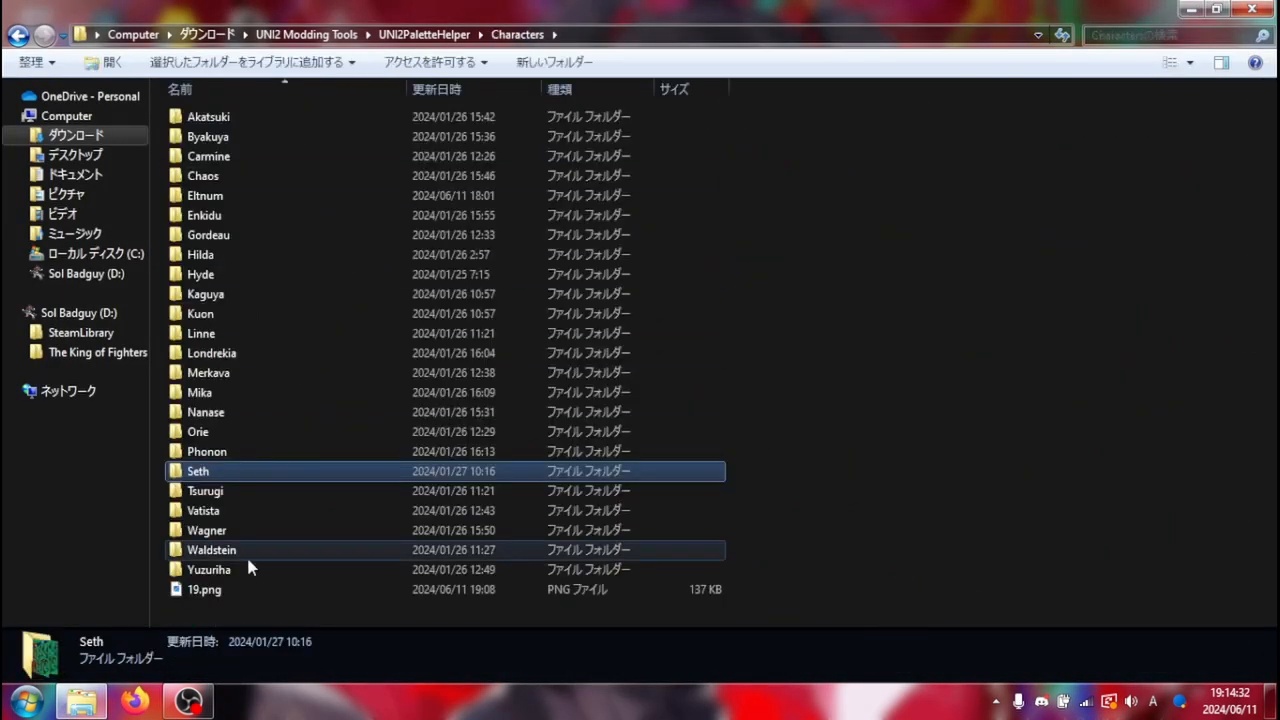
pyautogui.click(241, 589)
pyautogui.moveTo(241, 589); pyautogui.dragTo(230, 469)
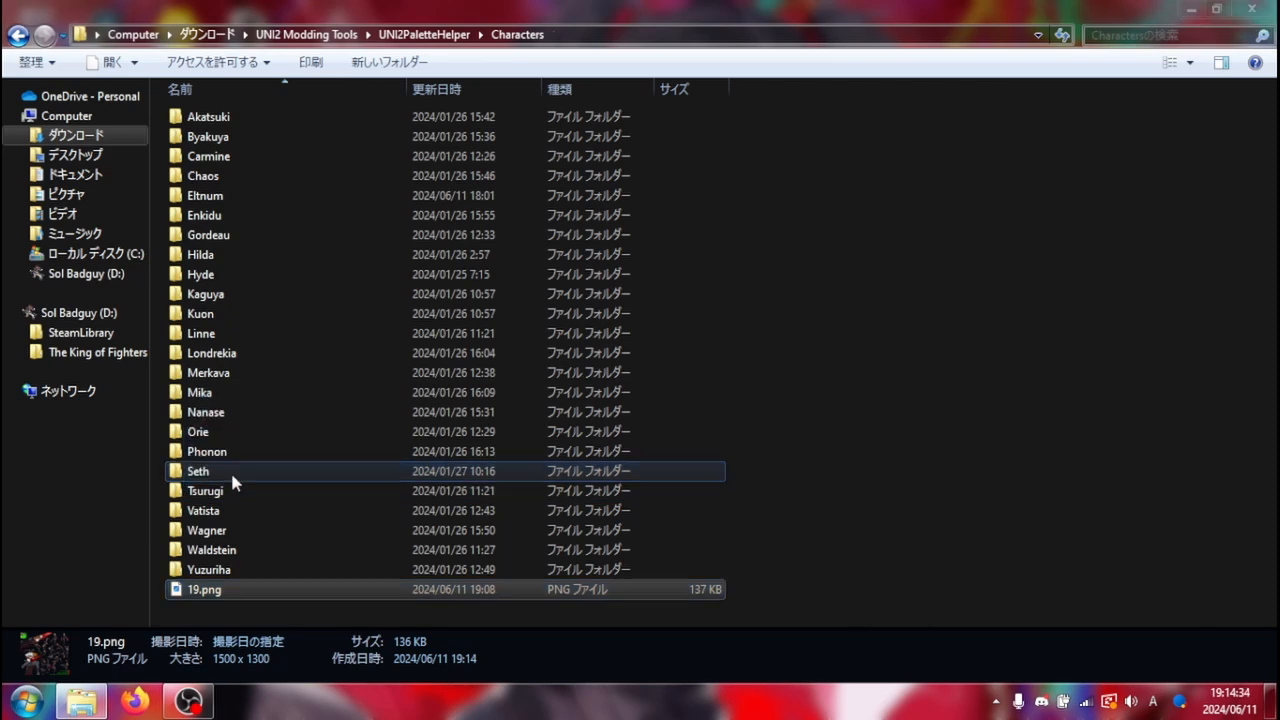
pyautogui.click(608, 245)
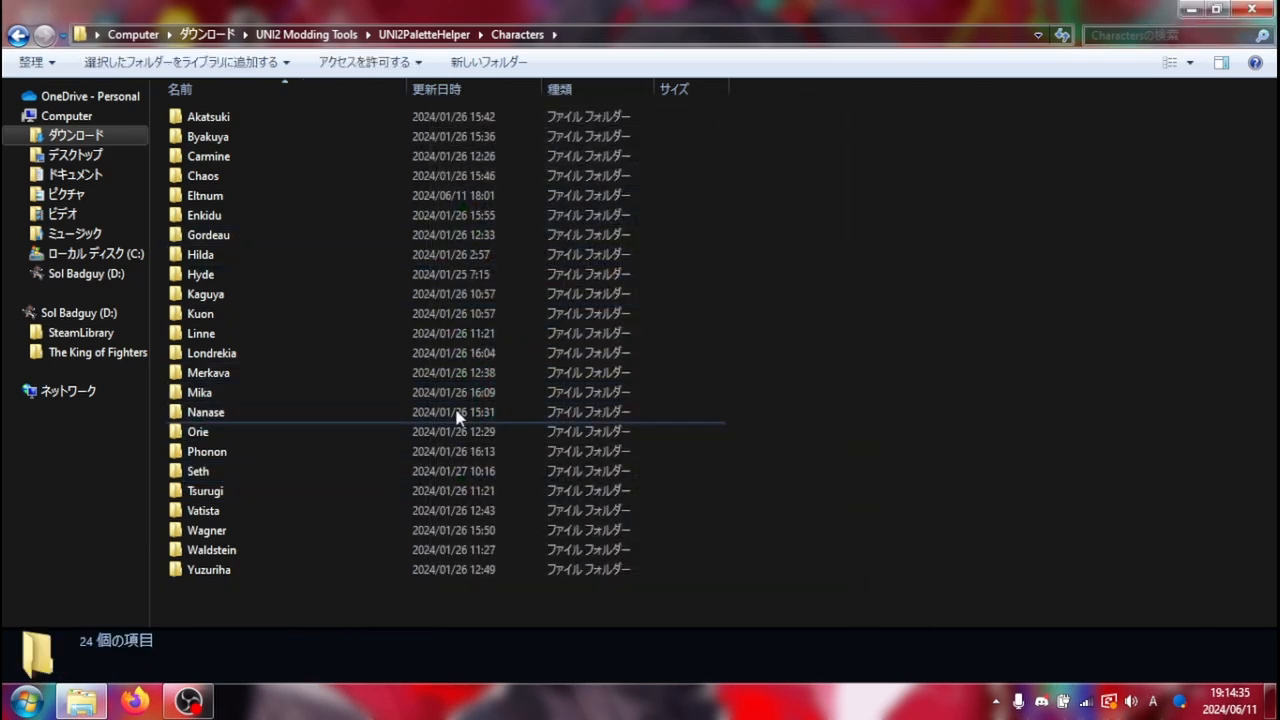
# Run Seth.bat from the UNI2PaletteHelper folder and reposition its console window
pyautogui.click(422, 35)
pyautogui.scroll(-1, 400, 209)
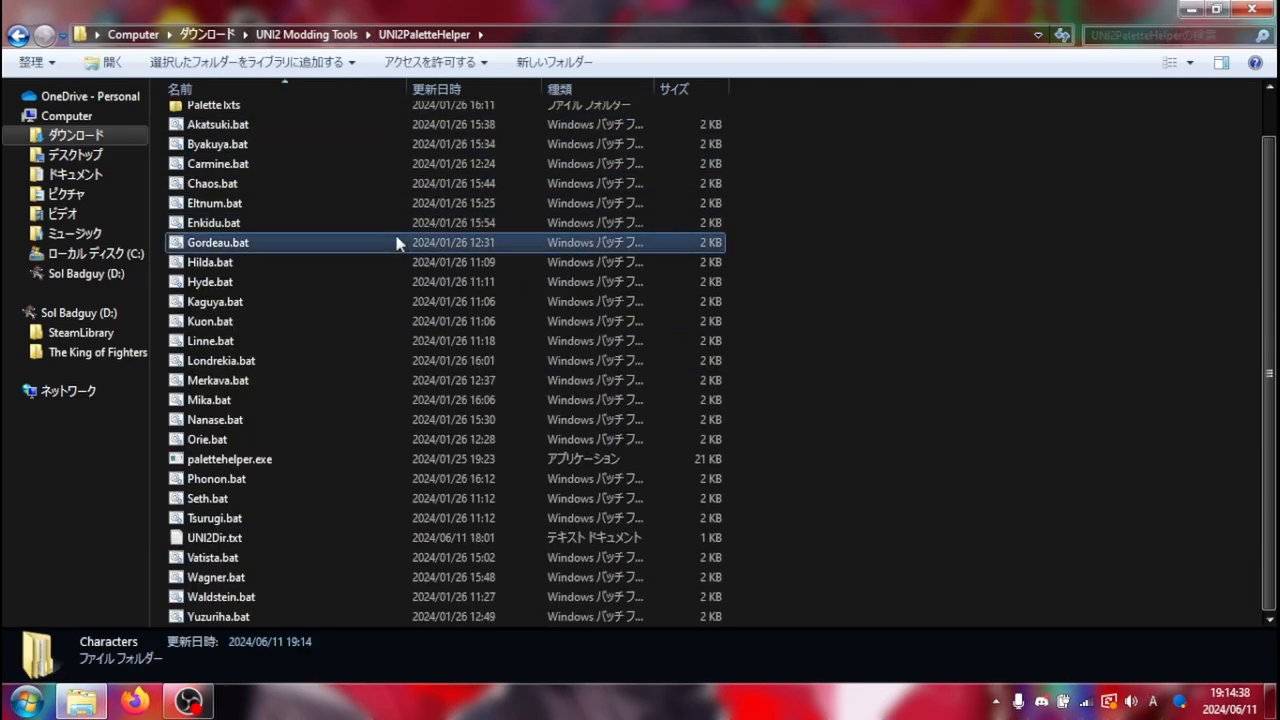
pyautogui.press('s')
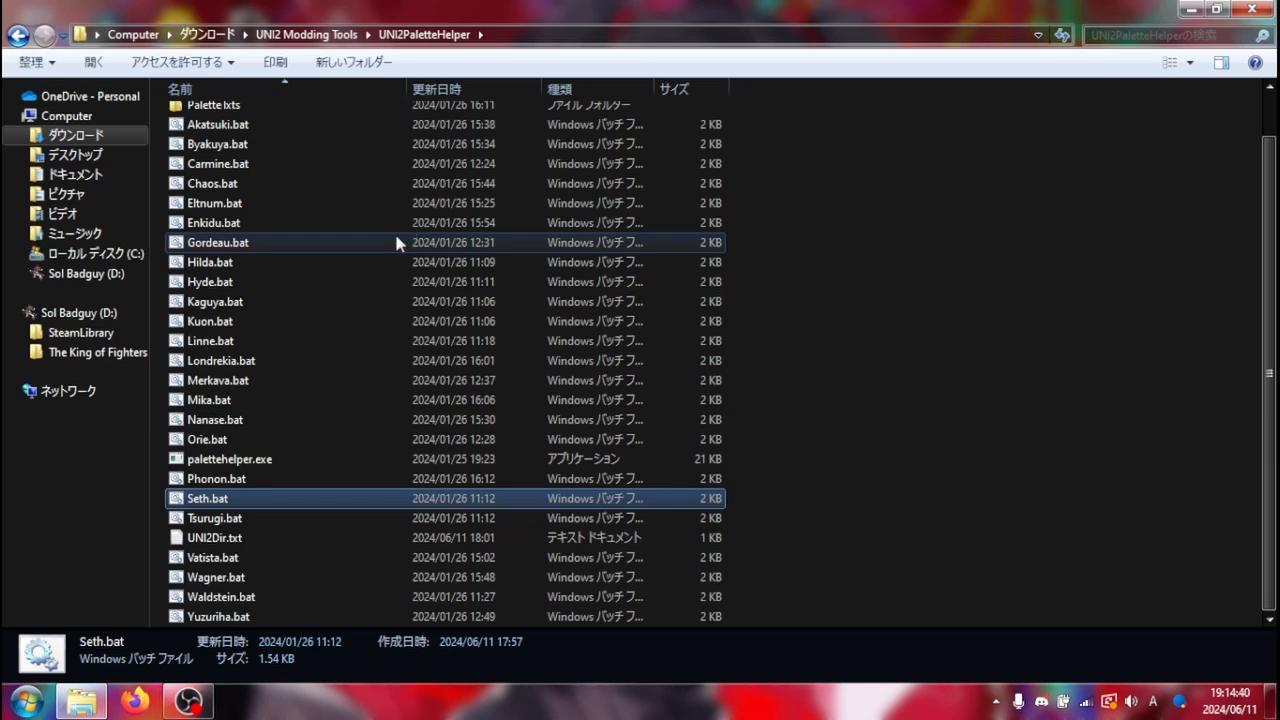
pyautogui.press('Return')
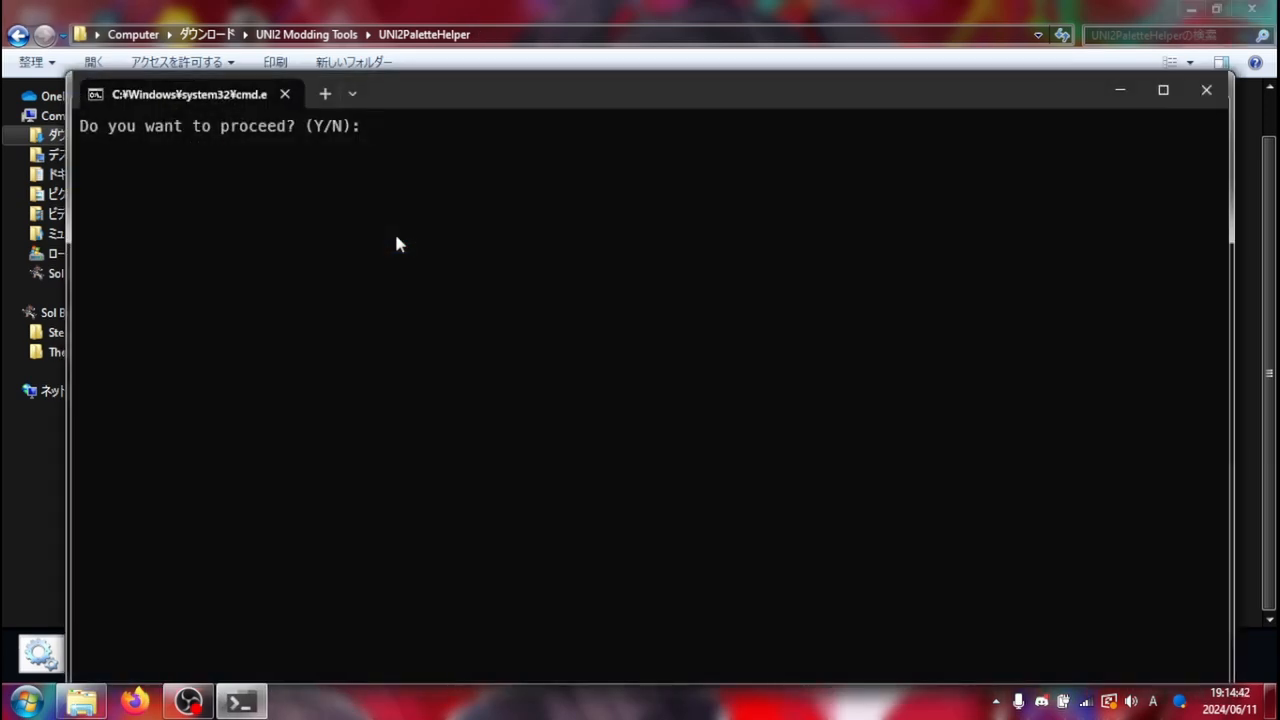
pyautogui.moveTo(398, 93); pyautogui.dragTo(479, 126)
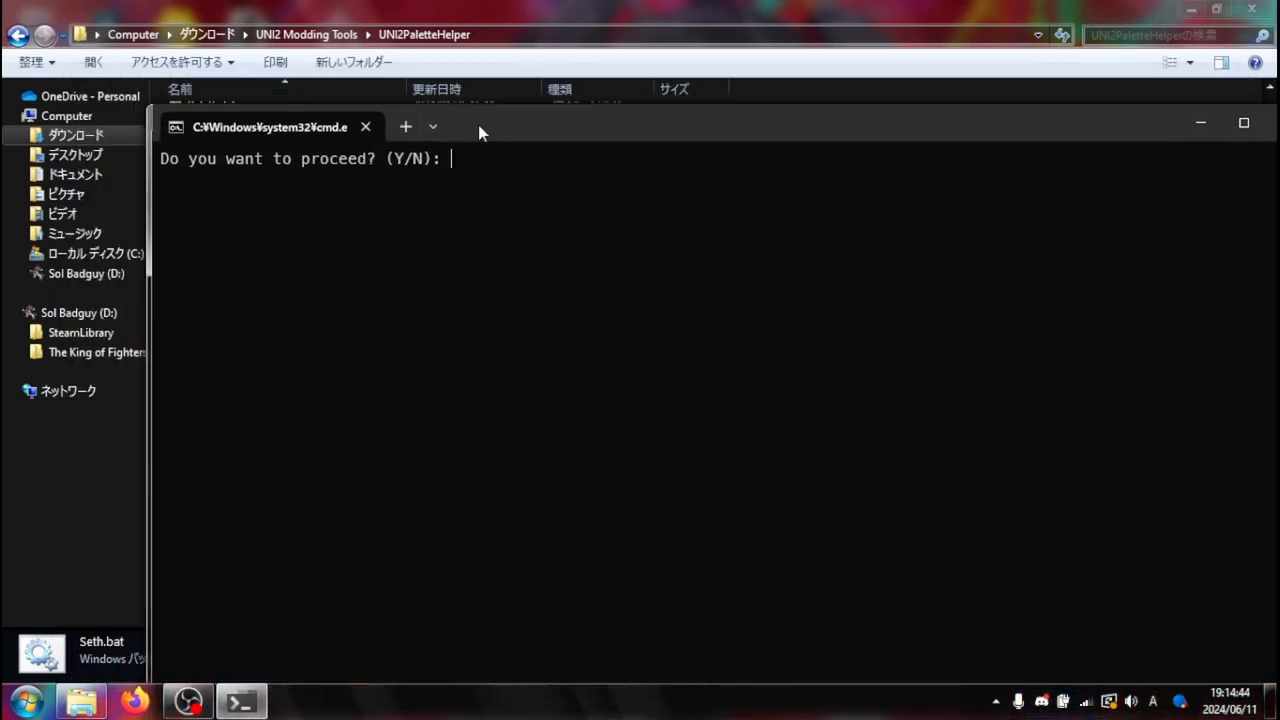
# Open the UNDER NIGHT IN-BIRTH II Sys Celes folder in the SteamLibrary and check its path
pyautogui.click(101, 336)
pyautogui.doubleClick(236, 119)
pyautogui.doubleClick(234, 118)
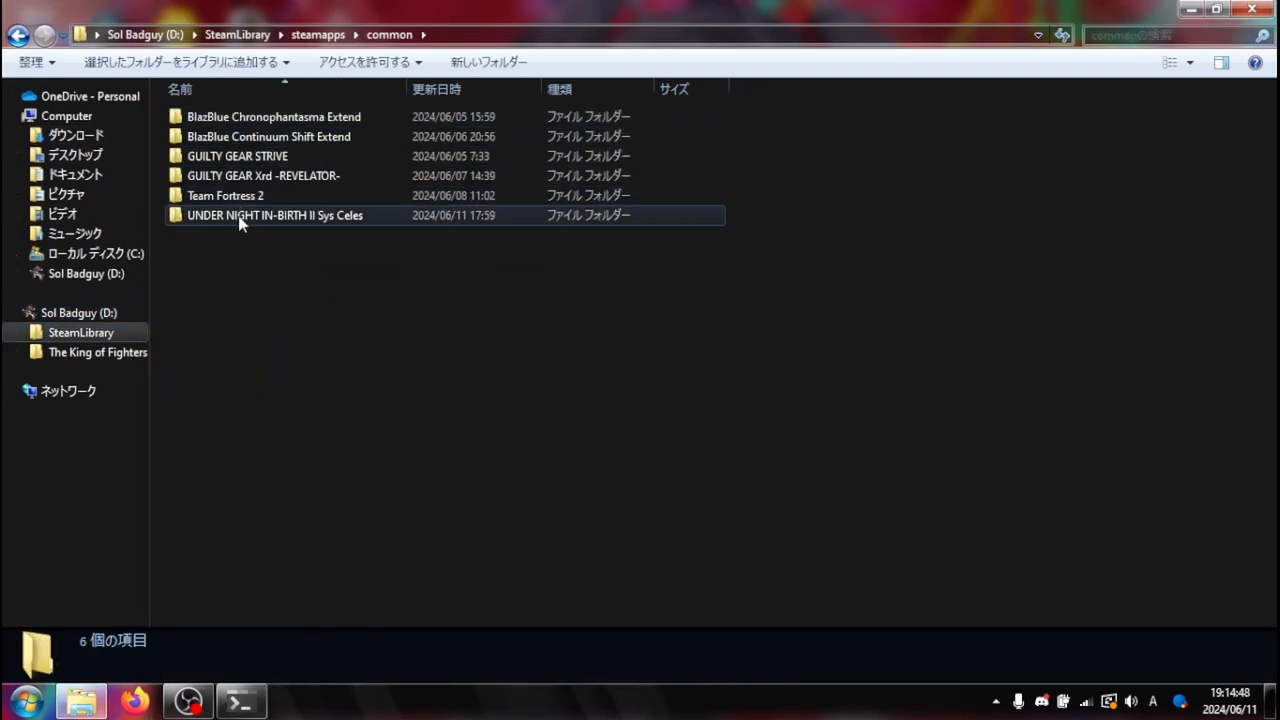
pyautogui.click(239, 222)
pyautogui.doubleClick(239, 222)
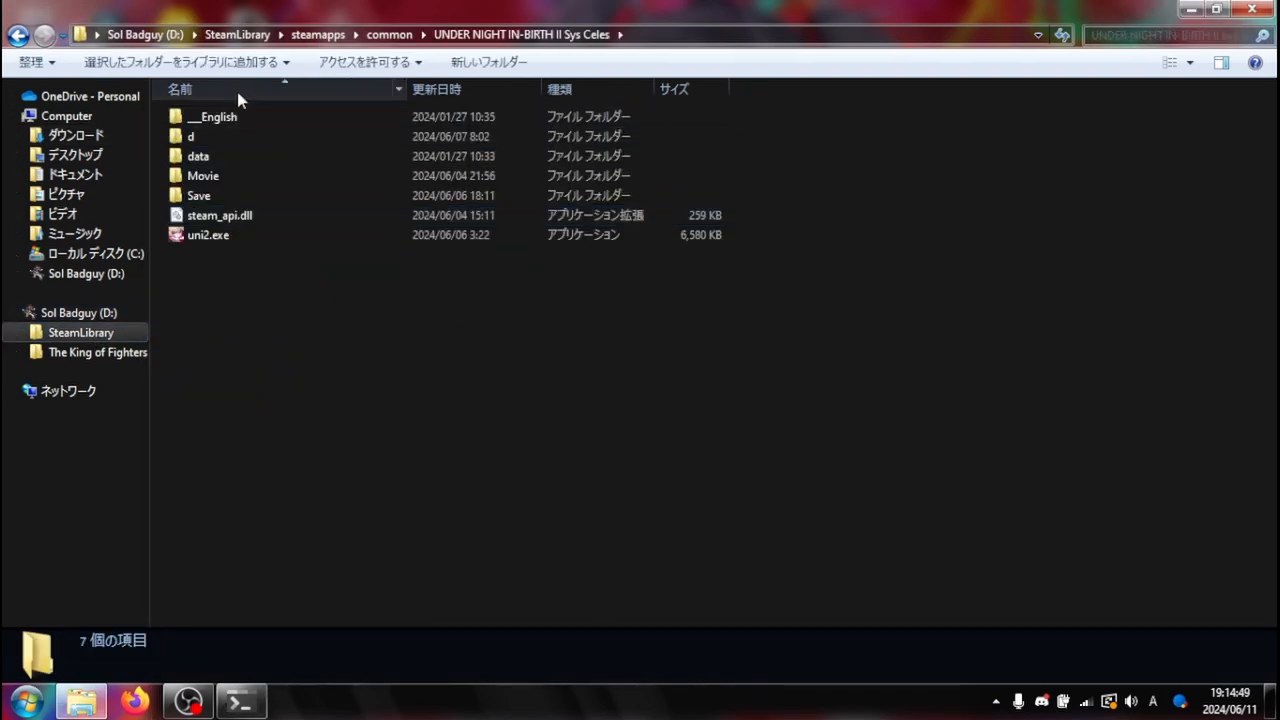
pyautogui.click(703, 35)
pyautogui.hotkey('ctrl', 'a')
pyautogui.click(456, 452)
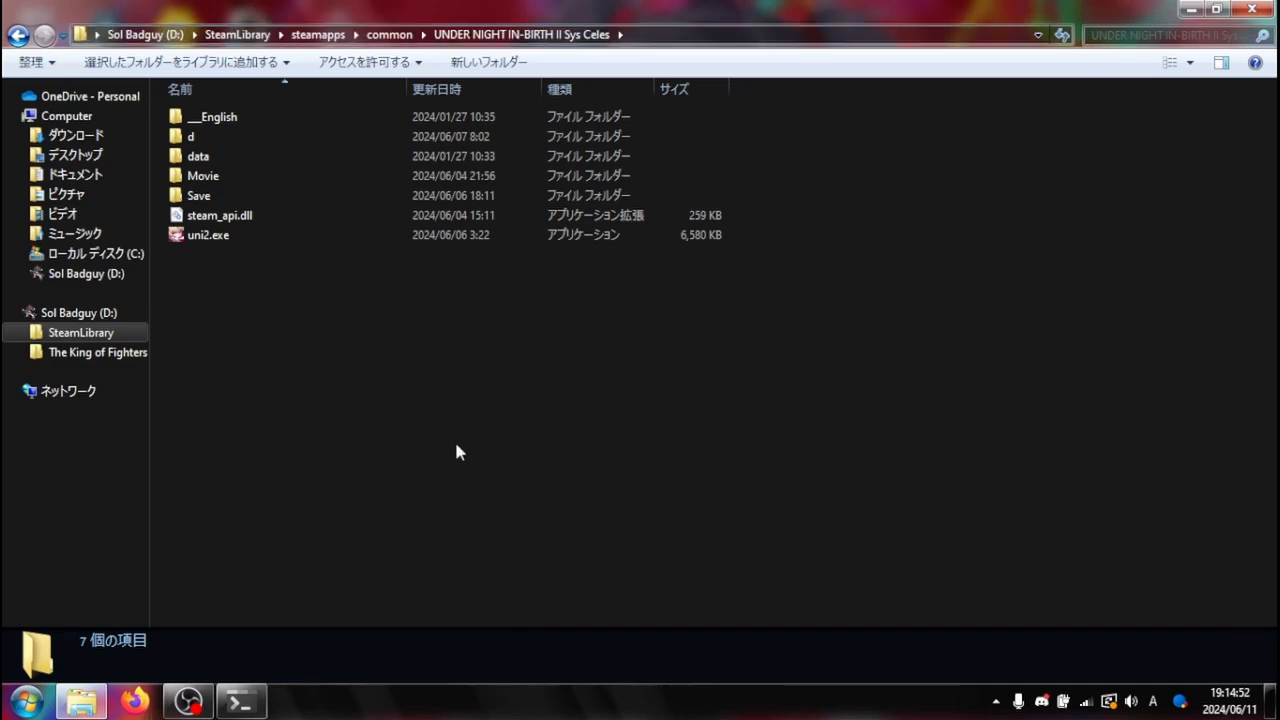
# Return to the Seth.bat console and answer y to the proceed question
pyautogui.click(238, 705)
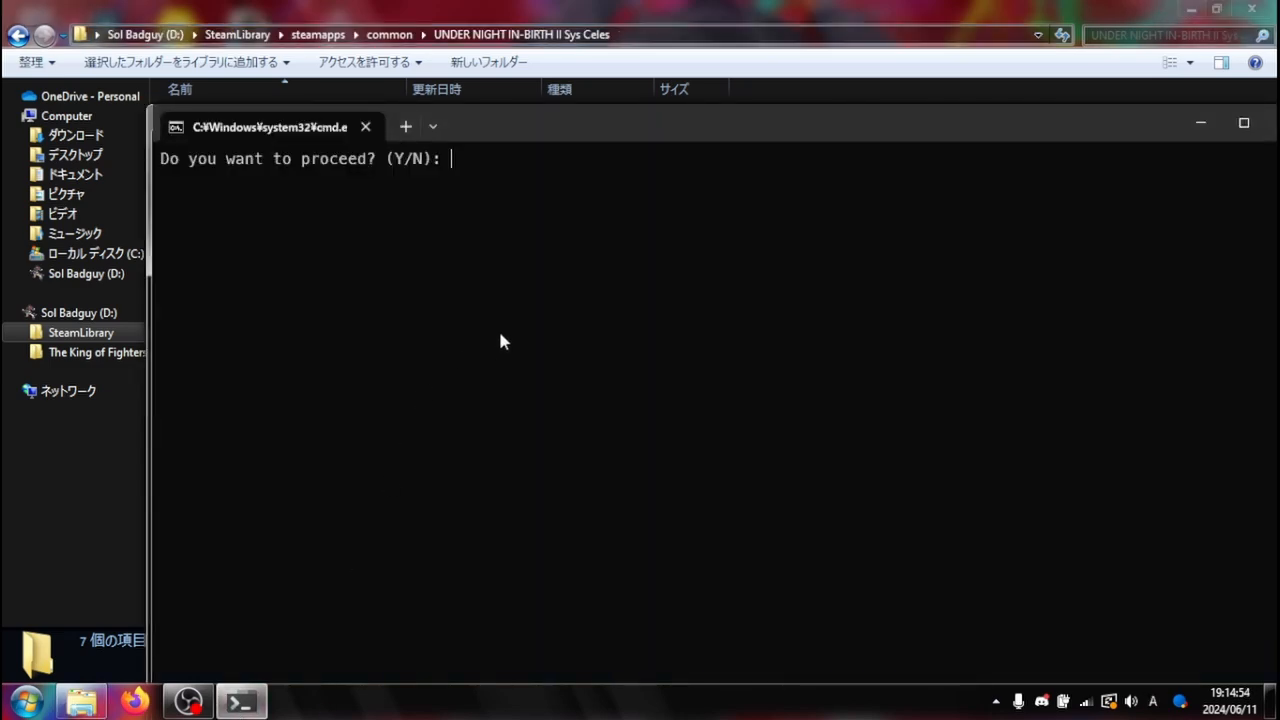
pyautogui.write('y')
pyautogui.press('Return')
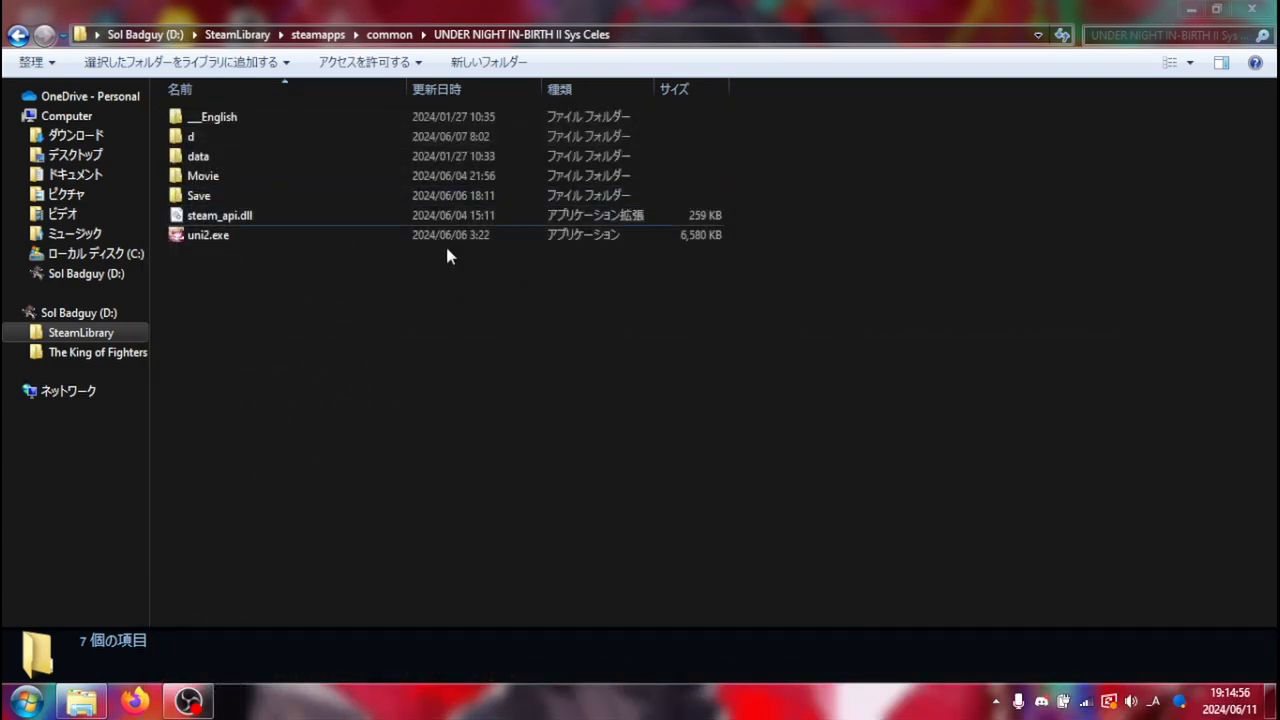
# Open Eng_Pal_lang_patch_extract_to_root_dir.7z from UNI2 Modding Tools in Downloads, check its contents and close the archive
pyautogui.click(95, 136)
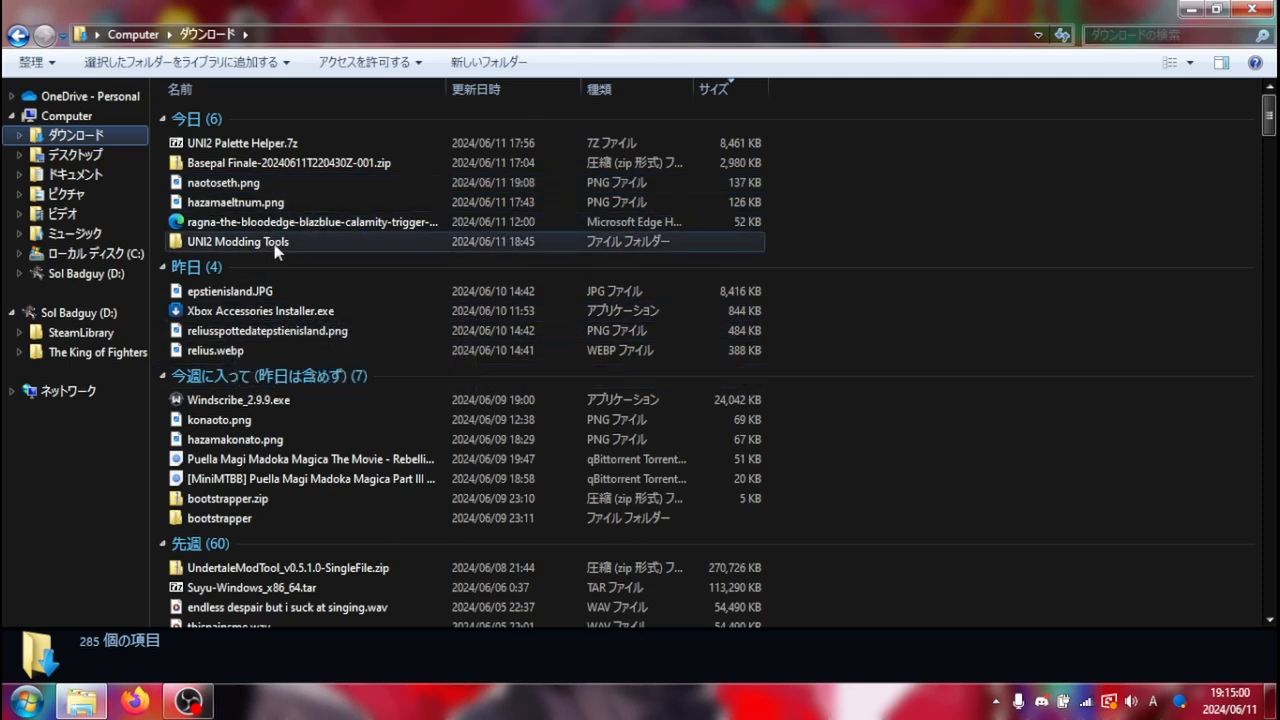
pyautogui.doubleClick(271, 244)
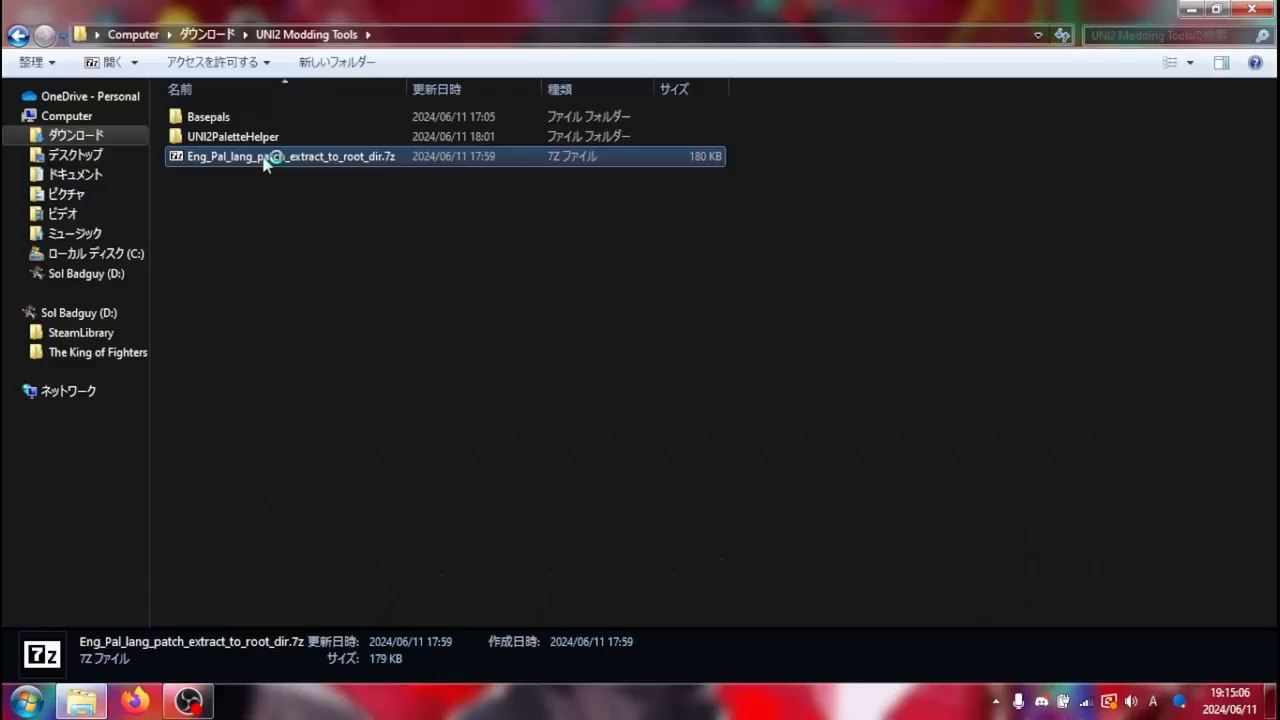
pyautogui.doubleClick(257, 158)
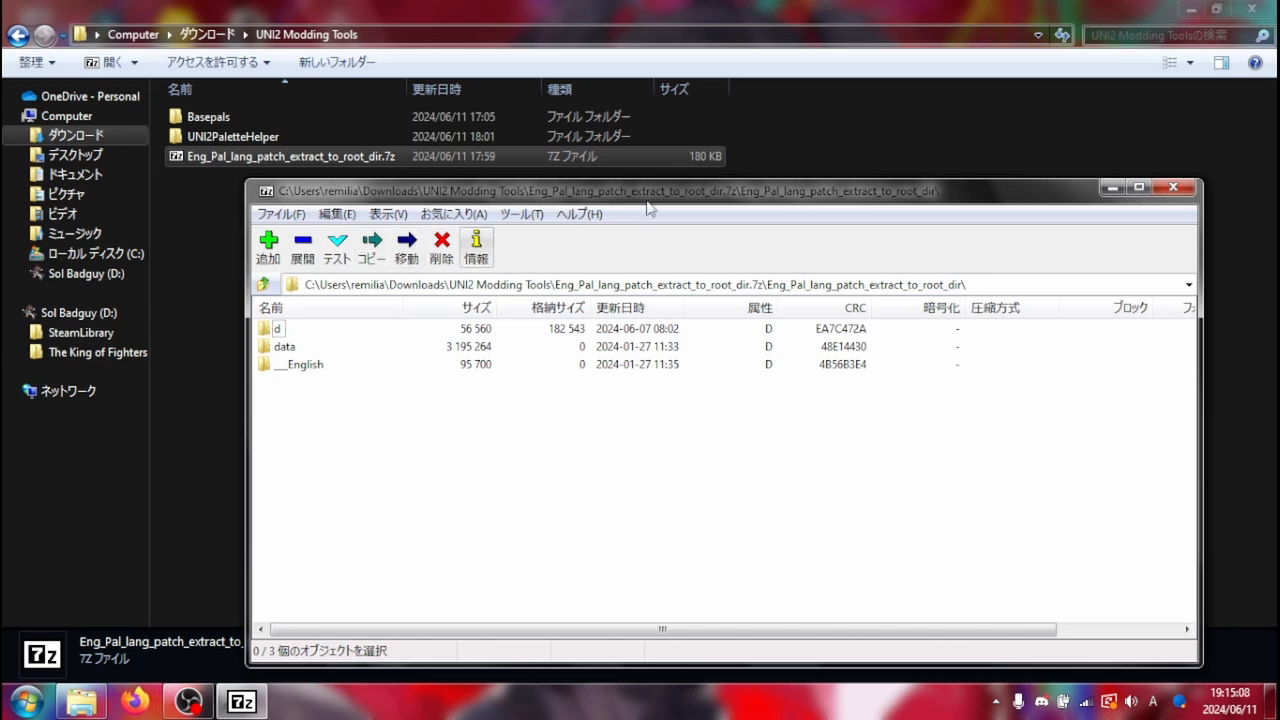
pyautogui.click(1175, 187)
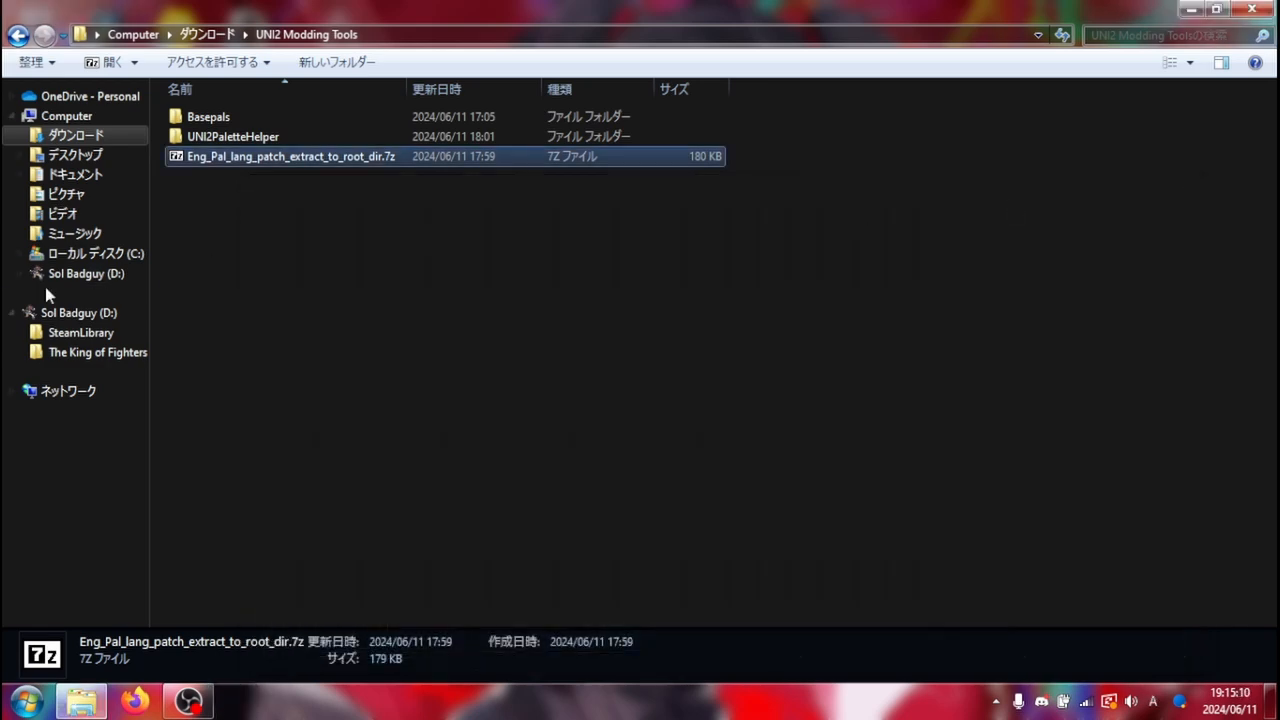
# Open the CharaColorBar folder in the game's SteamLibrary folder, under __English and grpdat
pyautogui.click(80, 332)
pyautogui.doubleClick(244, 117)
pyautogui.doubleClick(249, 122)
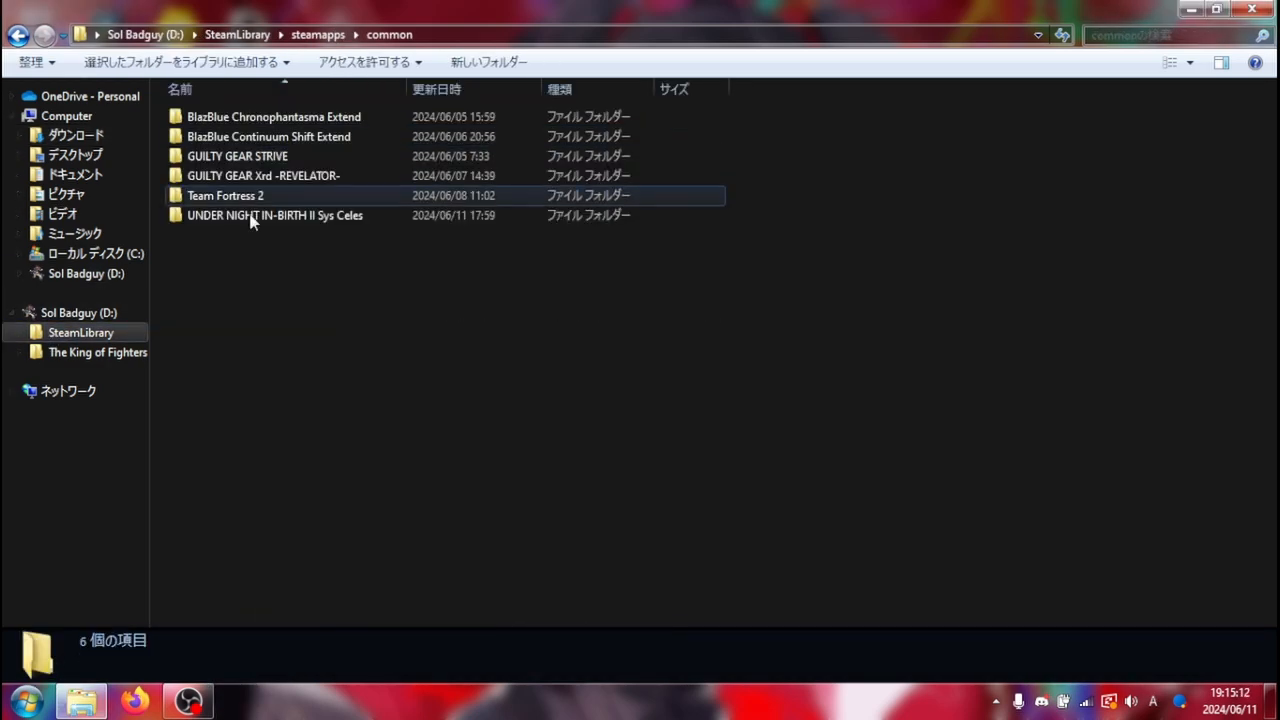
pyautogui.doubleClick(251, 215)
pyautogui.doubleClick(238, 120)
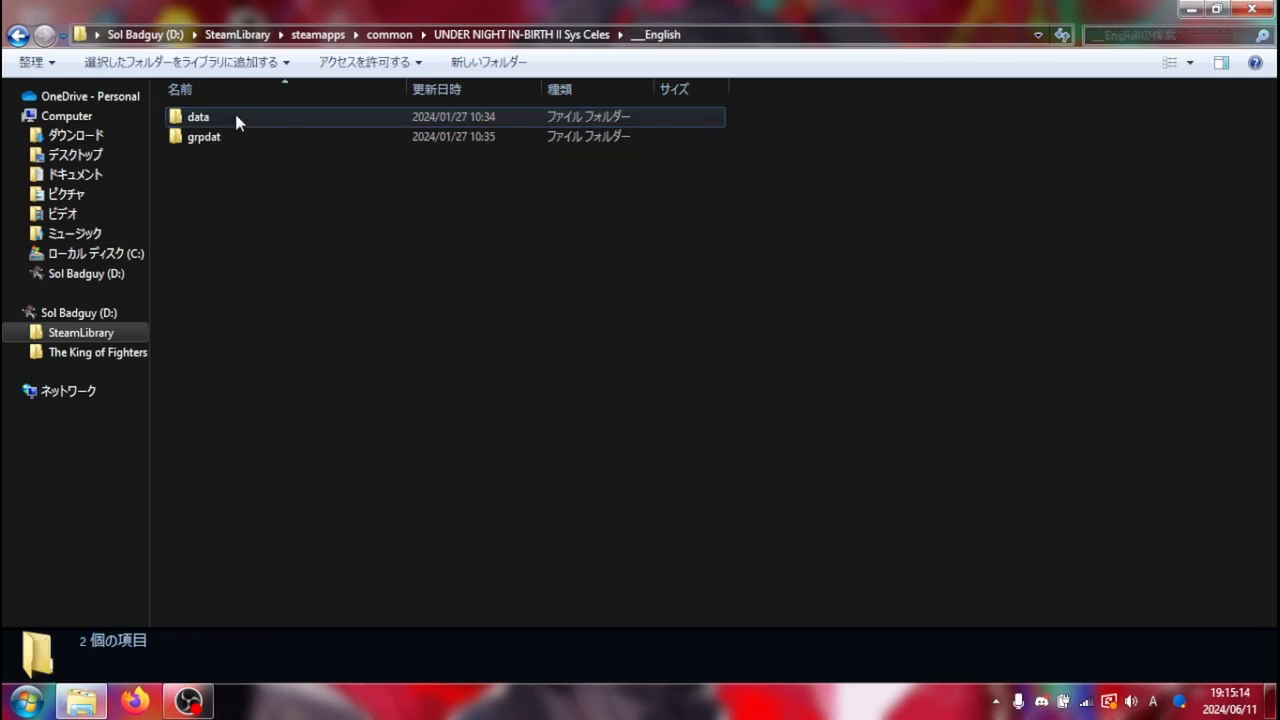
pyautogui.doubleClick(220, 139)
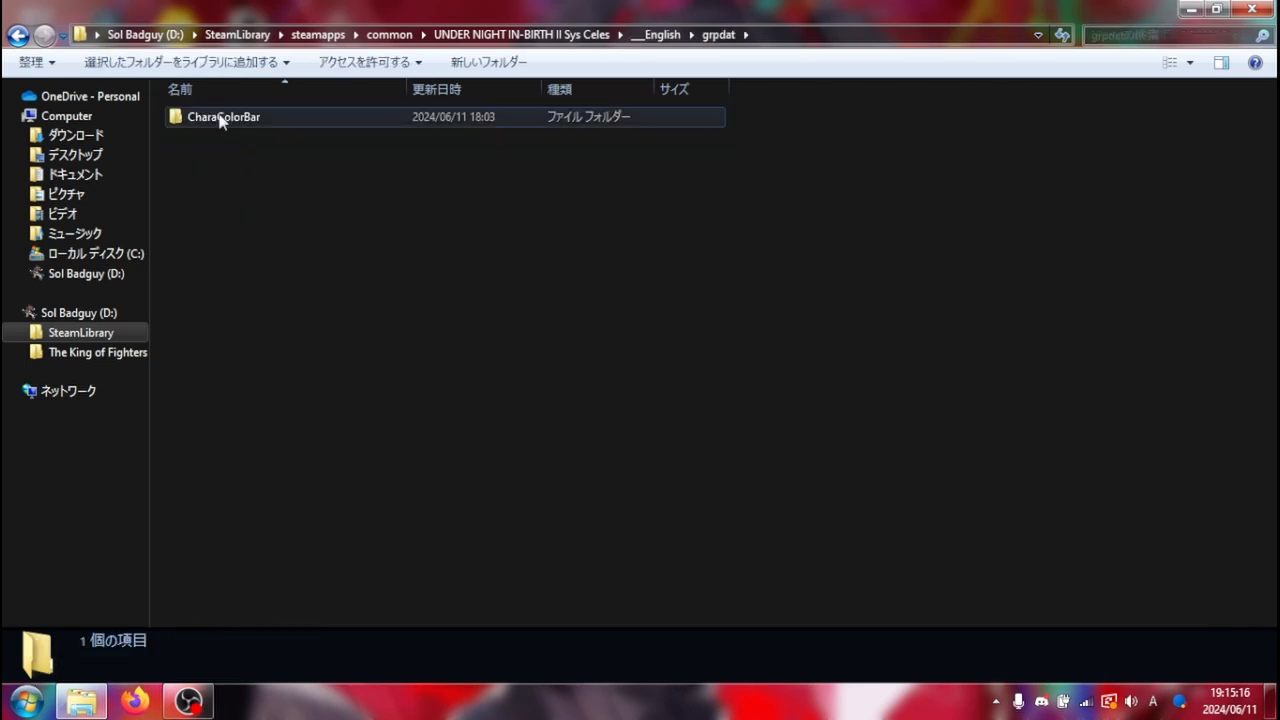
pyautogui.doubleClick(220, 117)
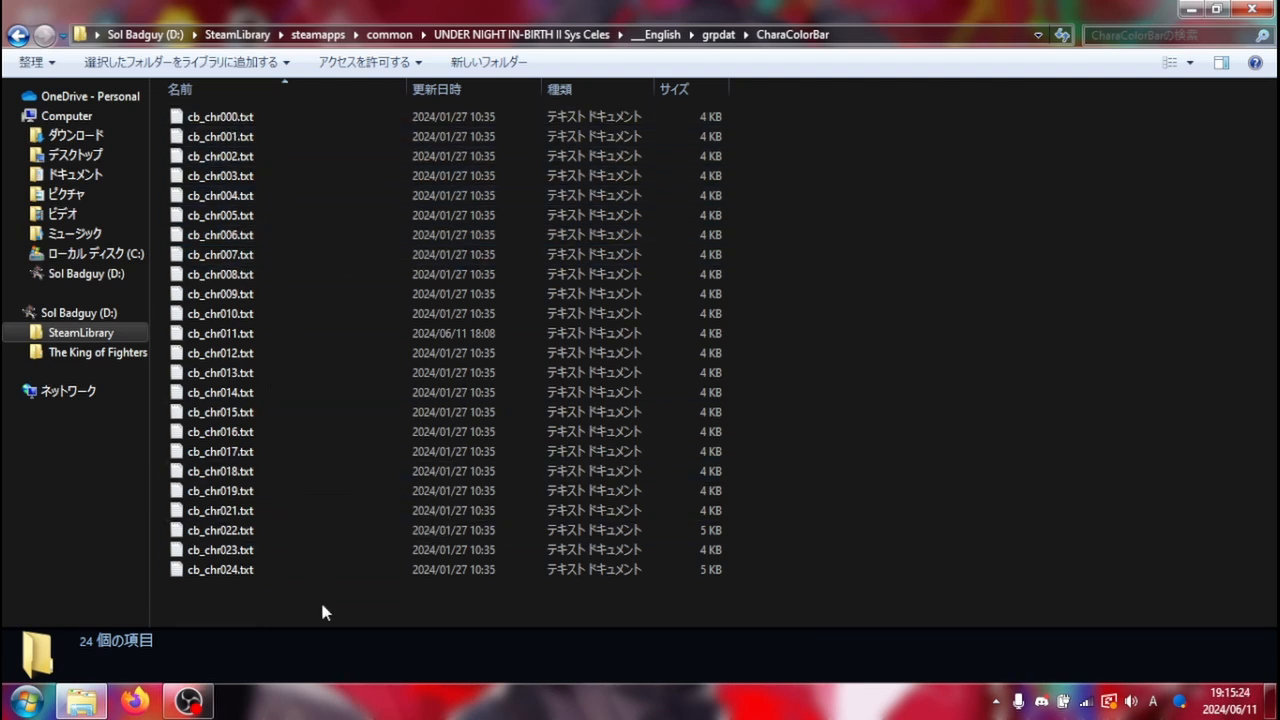
pyautogui.moveTo(321, 604); pyautogui.dragTo(289, 610)
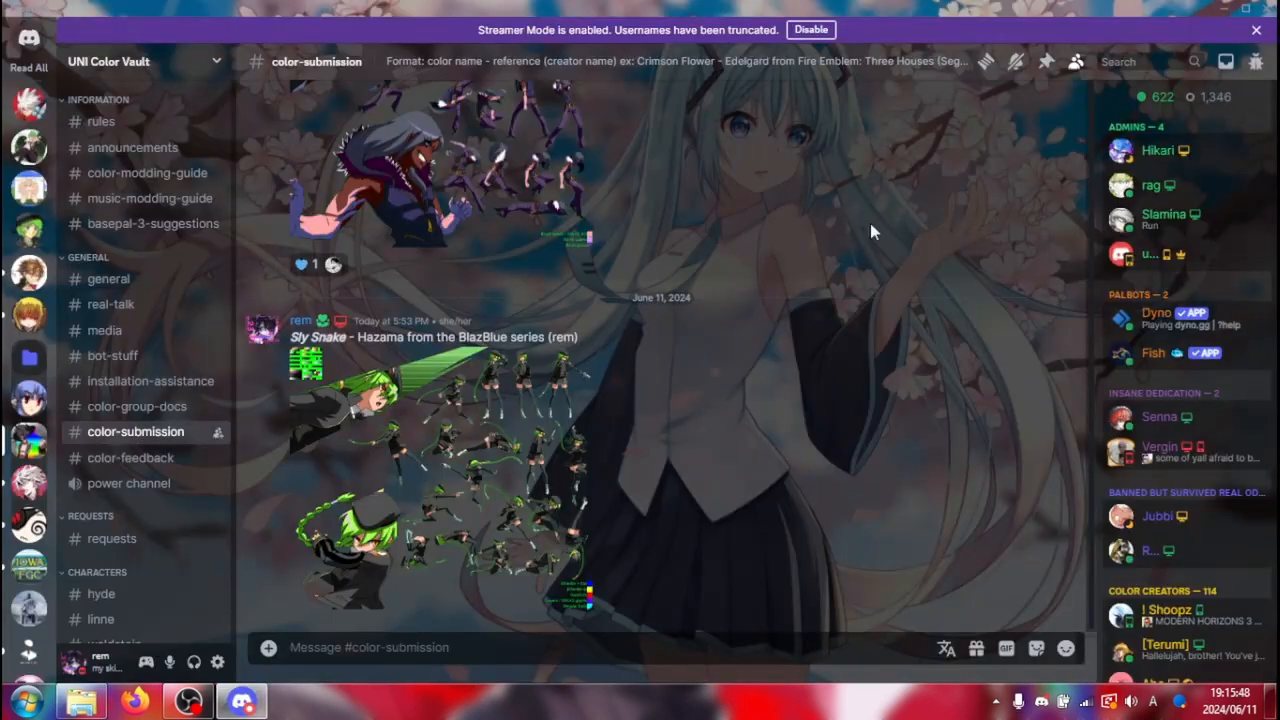
# Look up Seth's character file number in the pinned messages of Discord's general channel, and return to the CharaColorBar folder
pyautogui.click(122, 281)
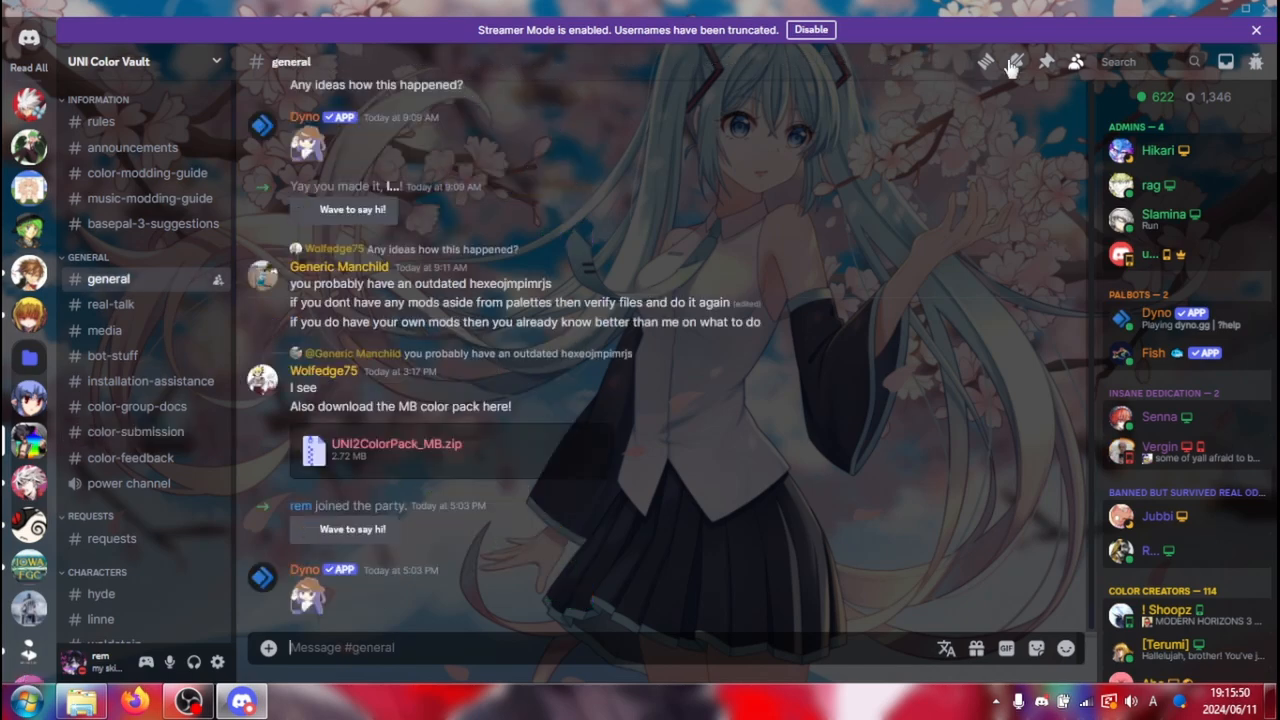
pyautogui.click(1047, 62)
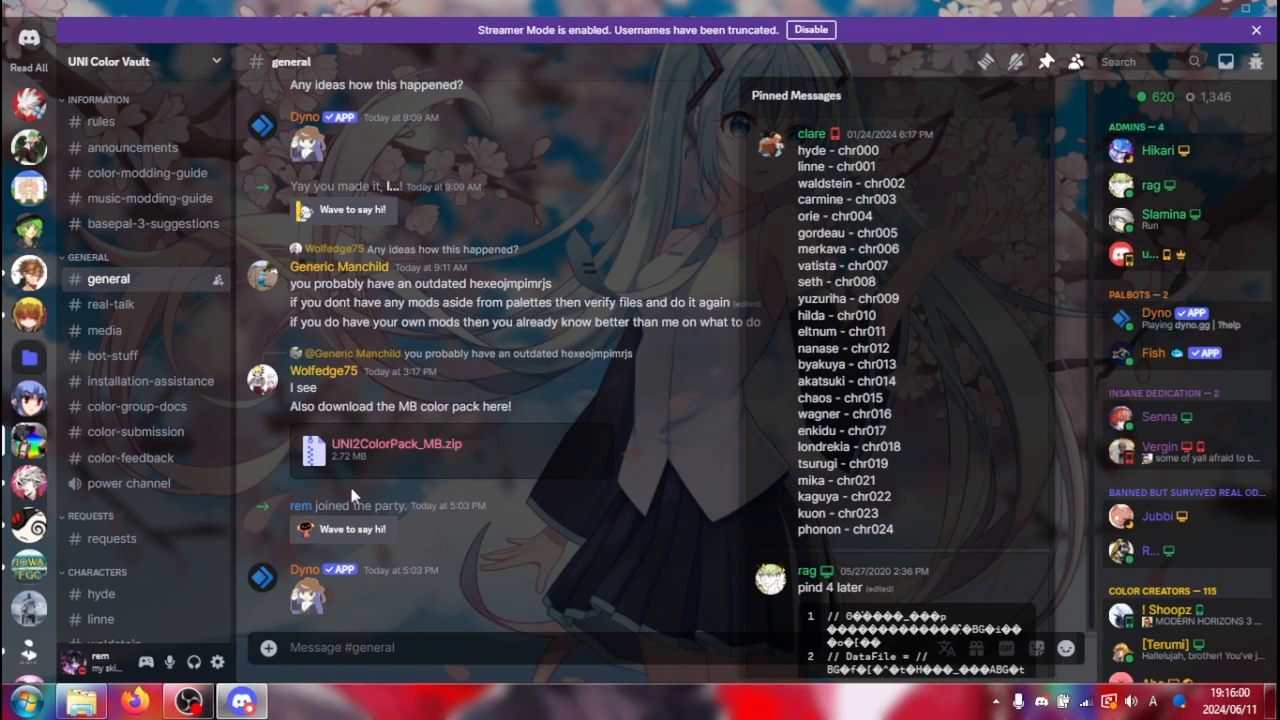
pyautogui.hotkey('alt', 'Tab')
# Open Seth's color name file cb_chr008.txt from the CharaColorBar folder and look through its first entries
pyautogui.click(247, 282)
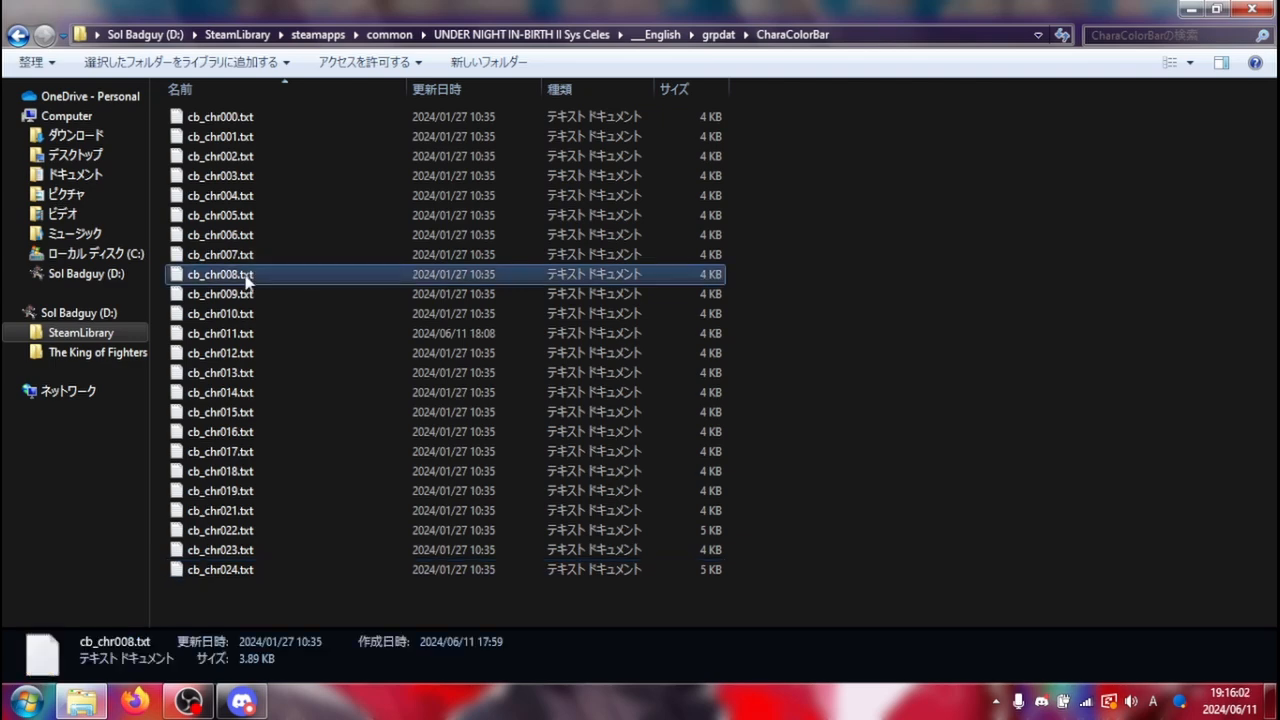
pyautogui.doubleClick(247, 282)
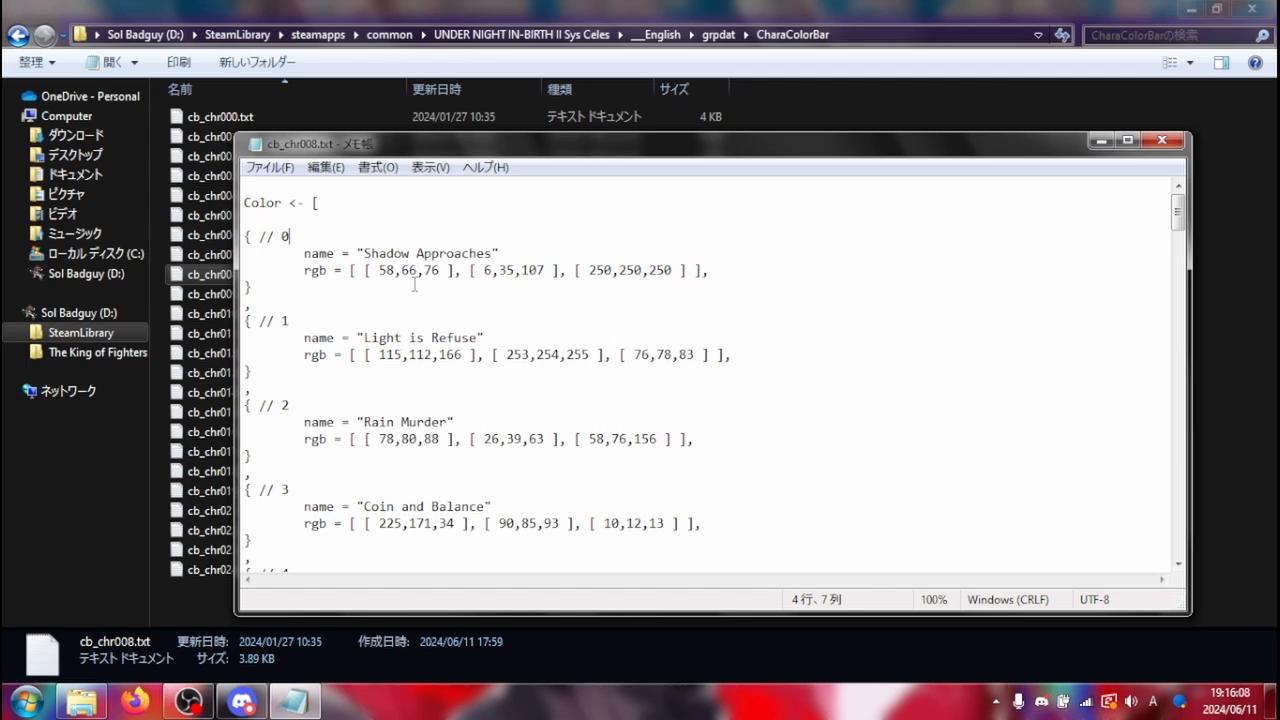
pyautogui.scroll(-4, 418, 283)
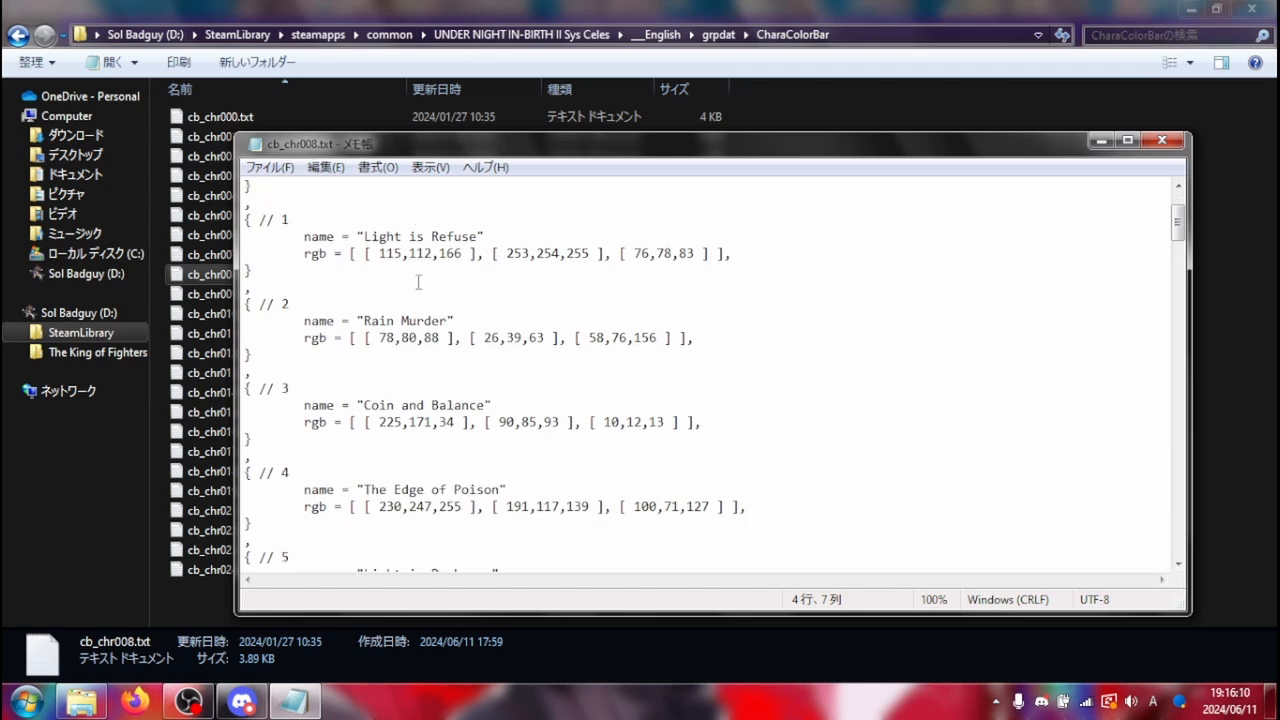
# Open the Seth folder under UNI2PaletteHelper's Characters in Downloads to check the custom palette's number
pyautogui.click(90, 136)
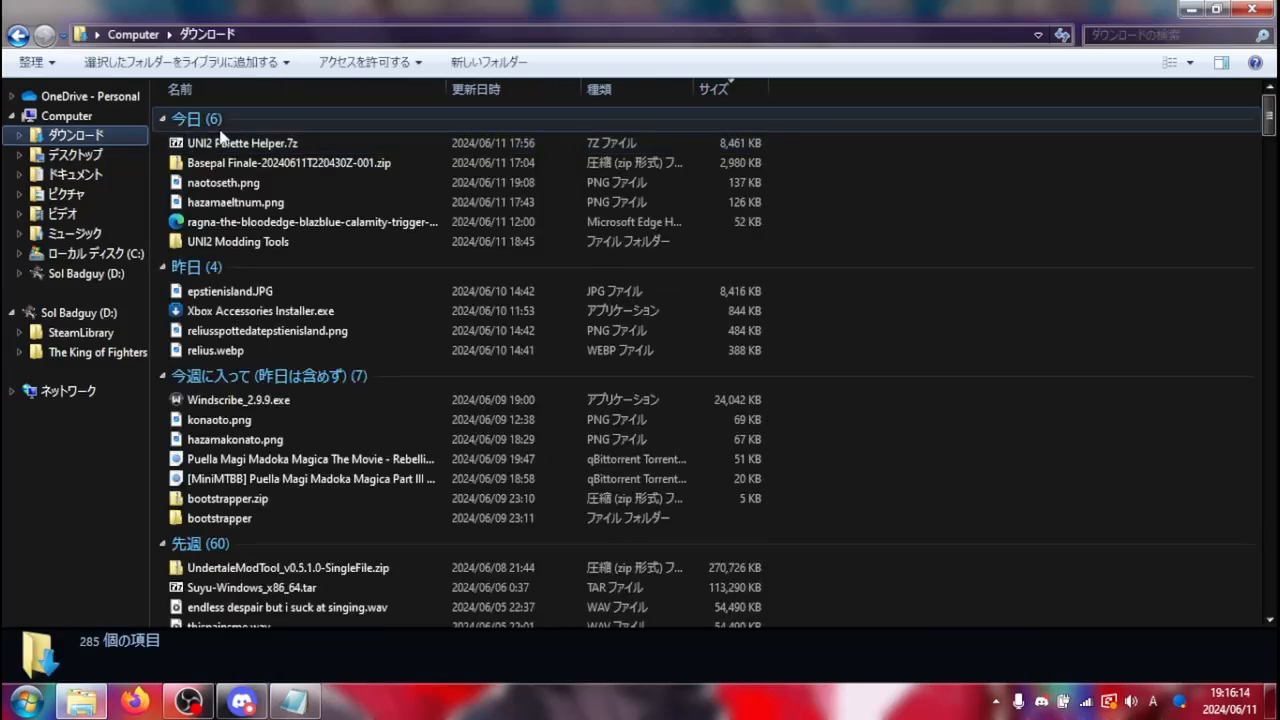
pyautogui.click(248, 245)
pyautogui.doubleClick(250, 244)
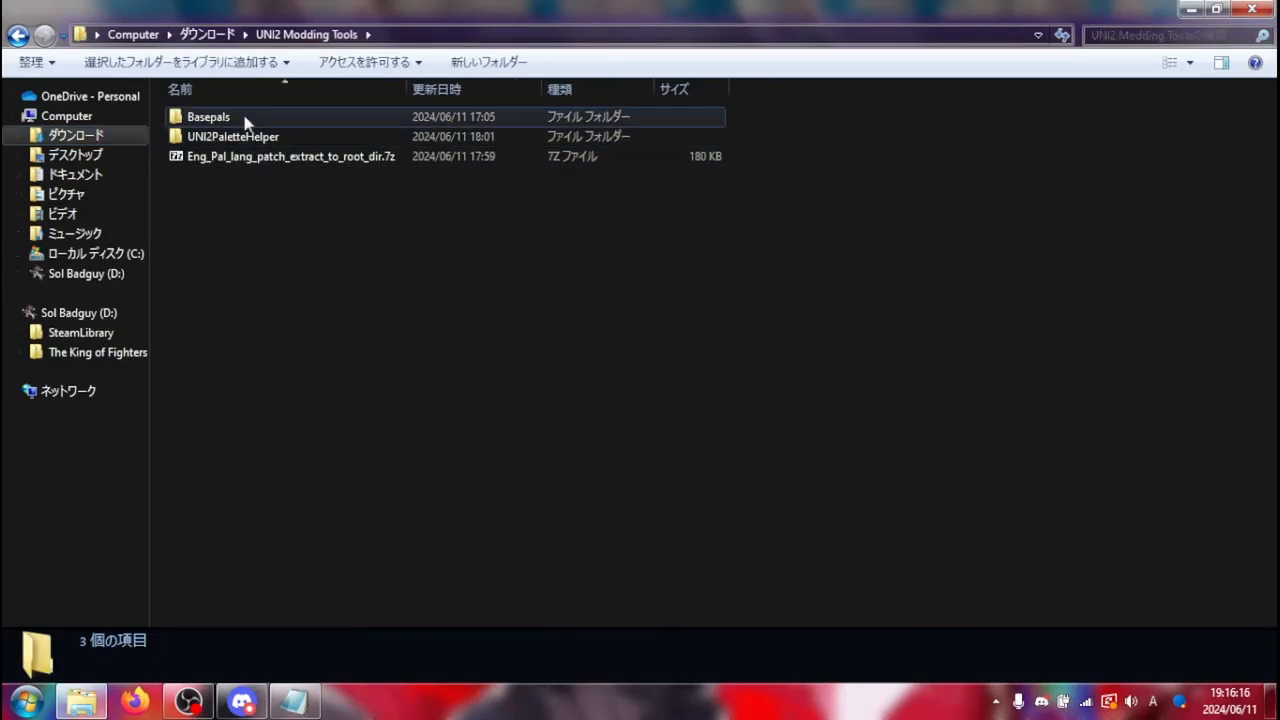
pyautogui.doubleClick(238, 135)
pyautogui.doubleClick(229, 116)
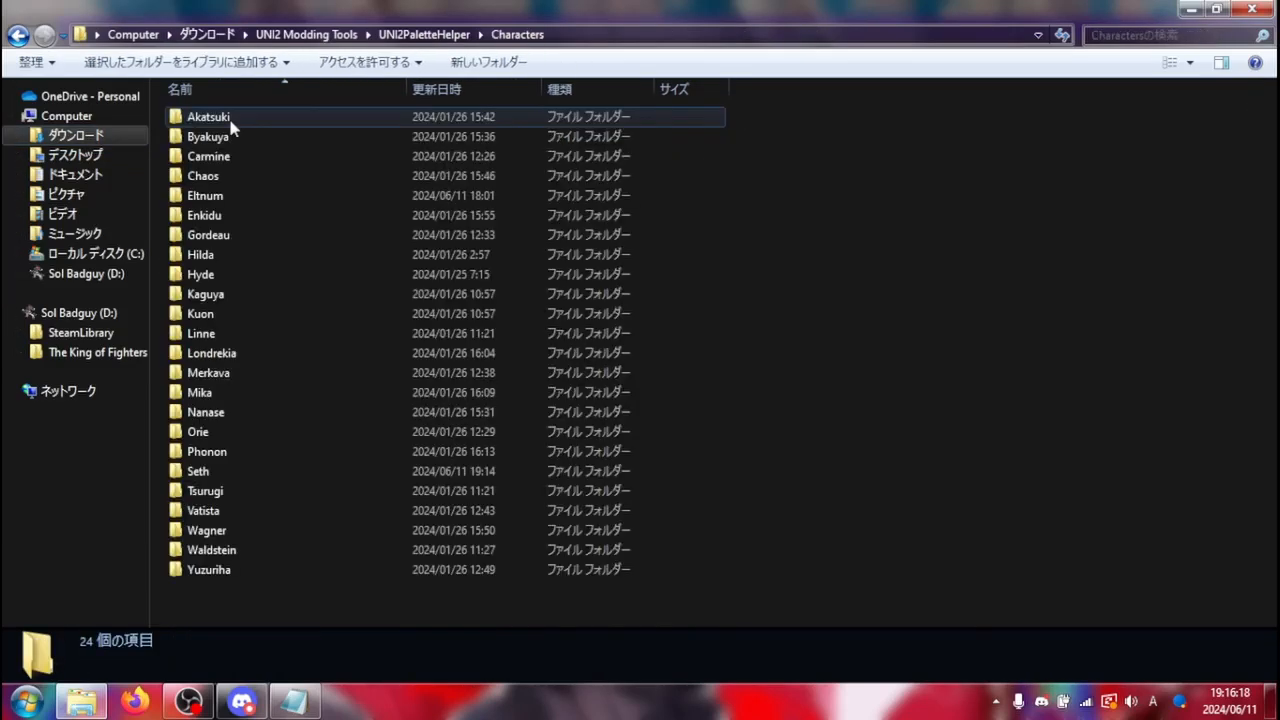
pyautogui.doubleClick(240, 472)
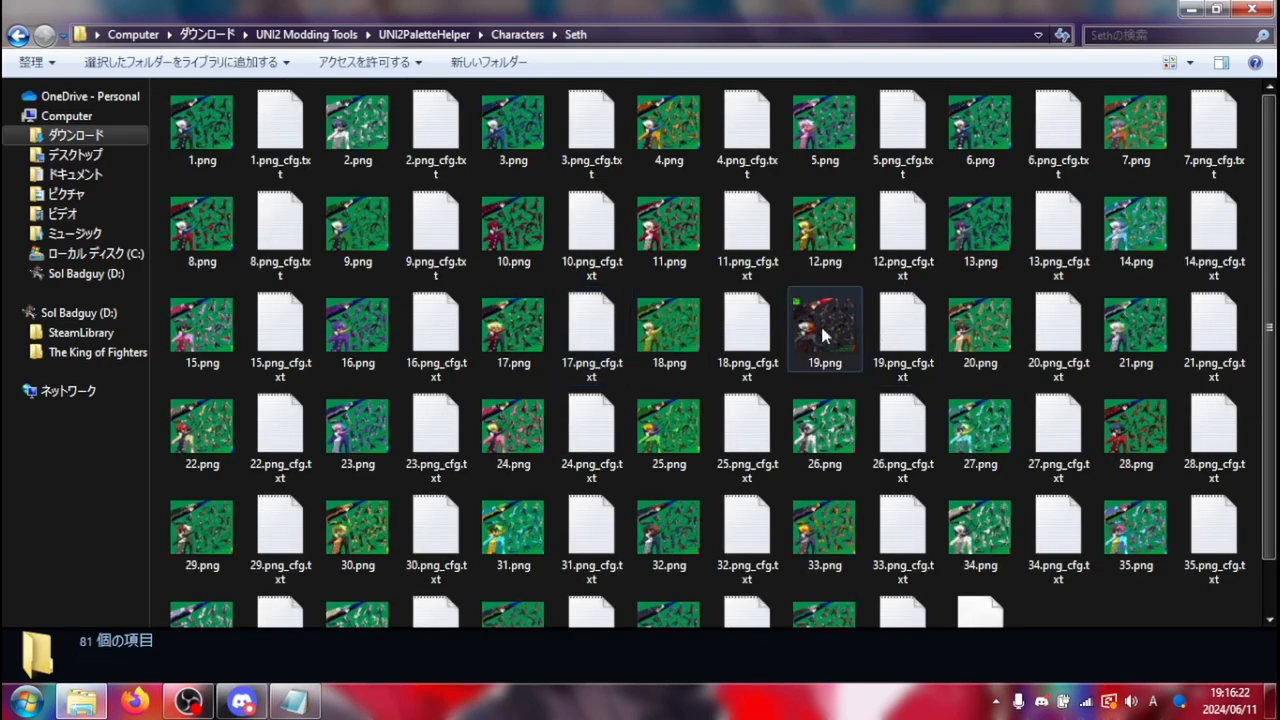
# Return to cb_chr008.txt and rename color entry 18 as Bloodedge
pyautogui.click(294, 702)
pyautogui.scroll(-8, 392, 407)
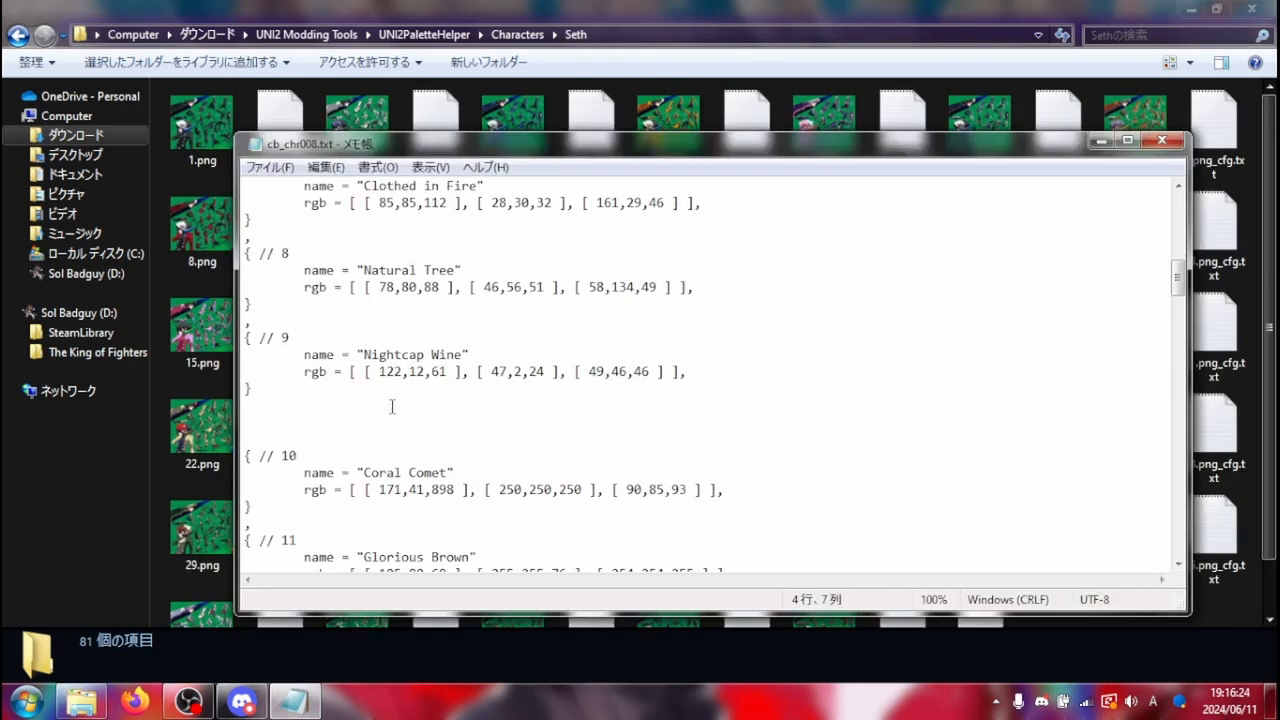
pyautogui.scroll(-12, 392, 407)
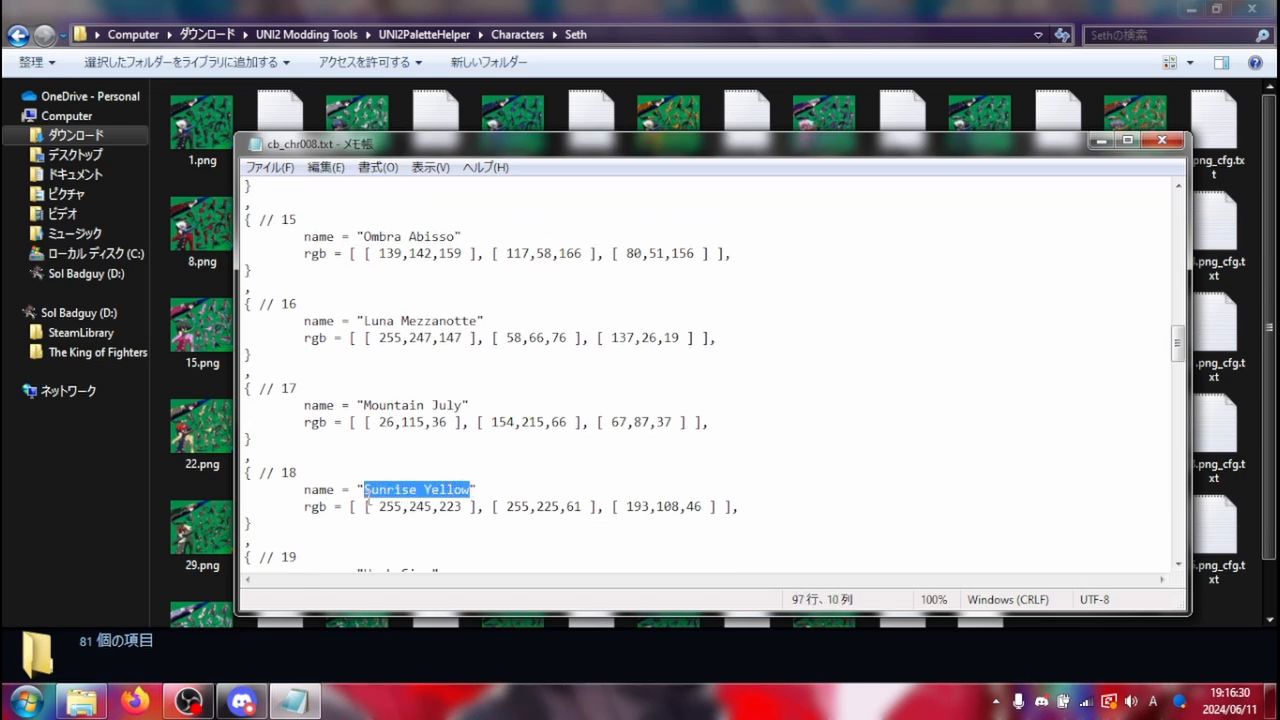
pyautogui.write('Bloodedge')
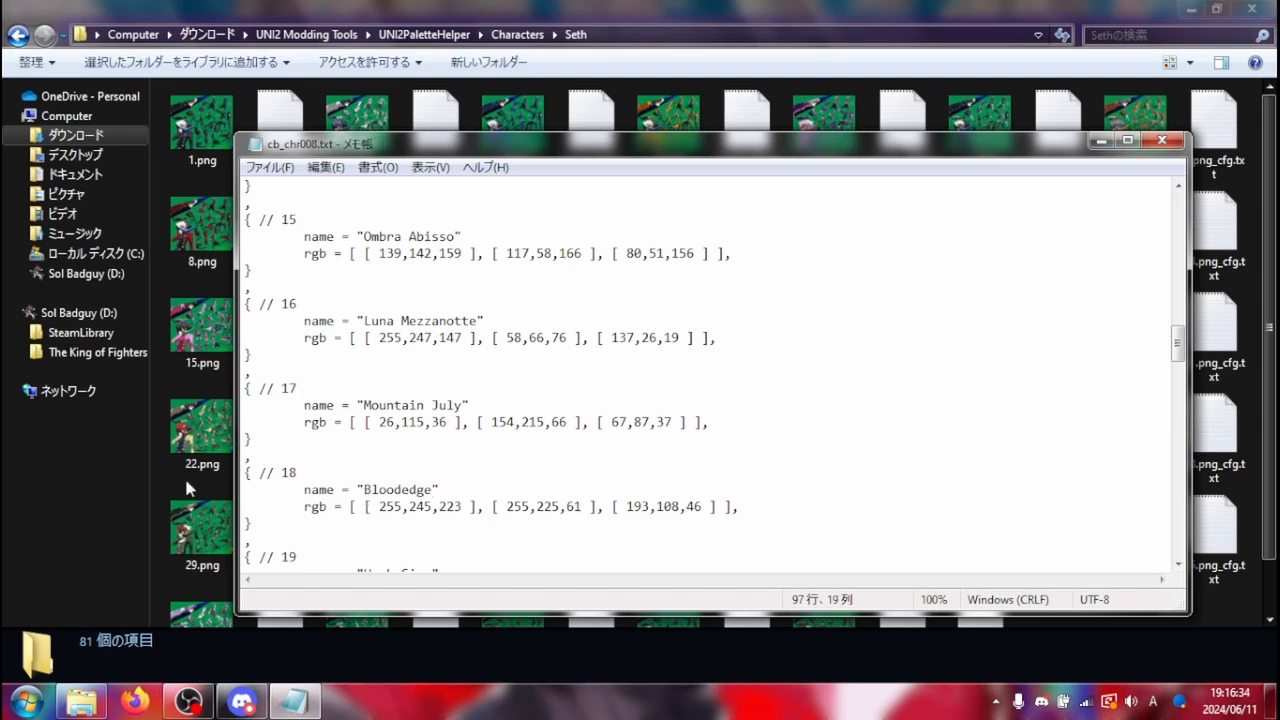
# Switch to Firefox and try to open naotoseth.png by its path in the Downloads folder
pyautogui.click(112, 510)
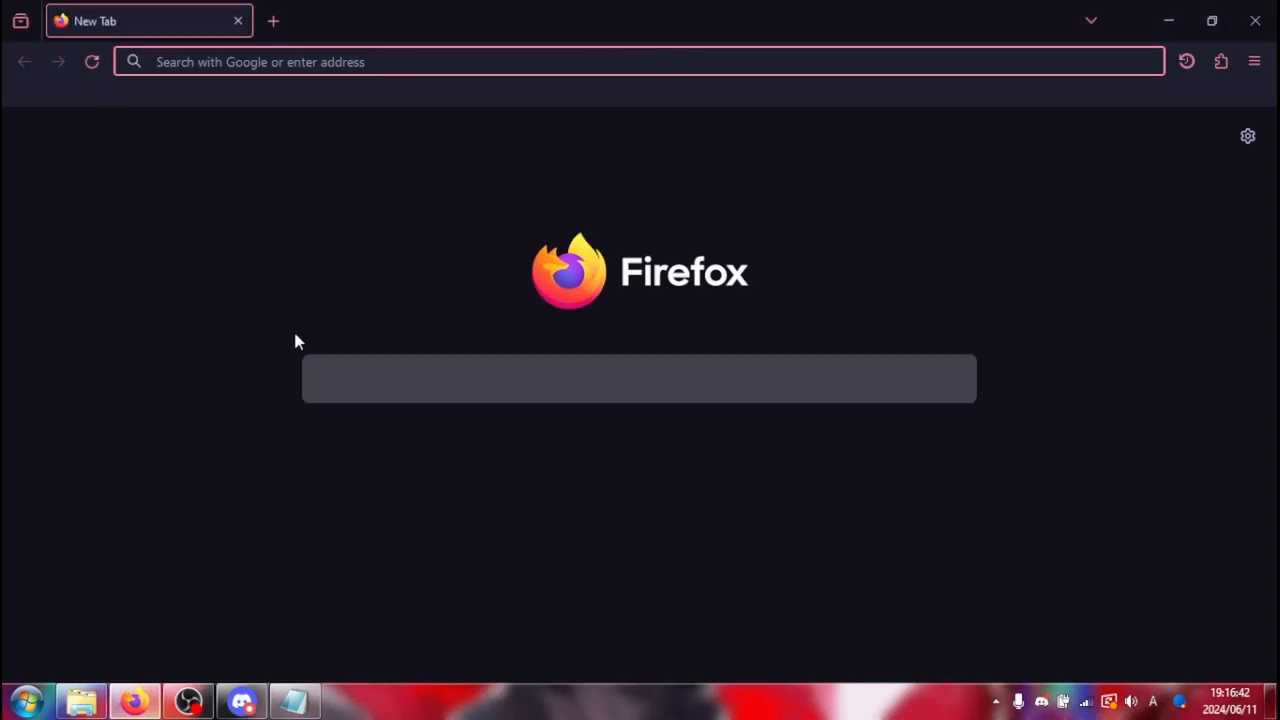
pyautogui.write('C:\\')
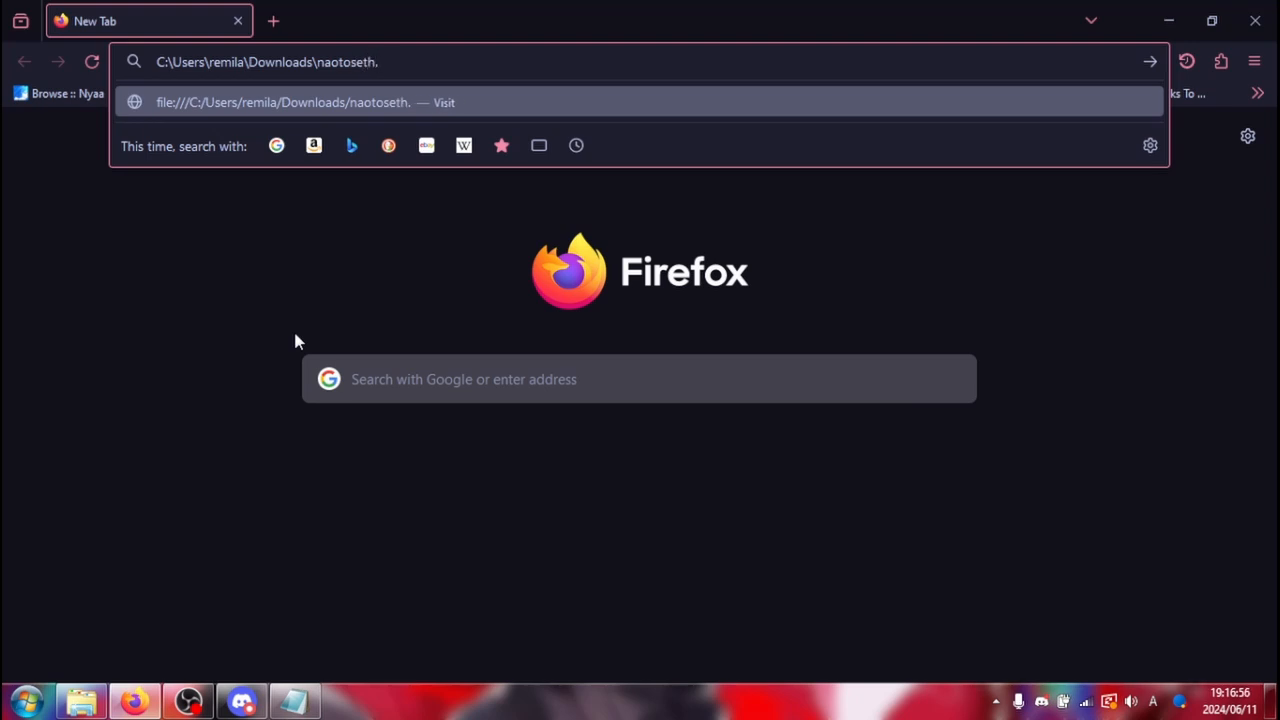
pyautogui.write('png')
pyautogui.press('Return')
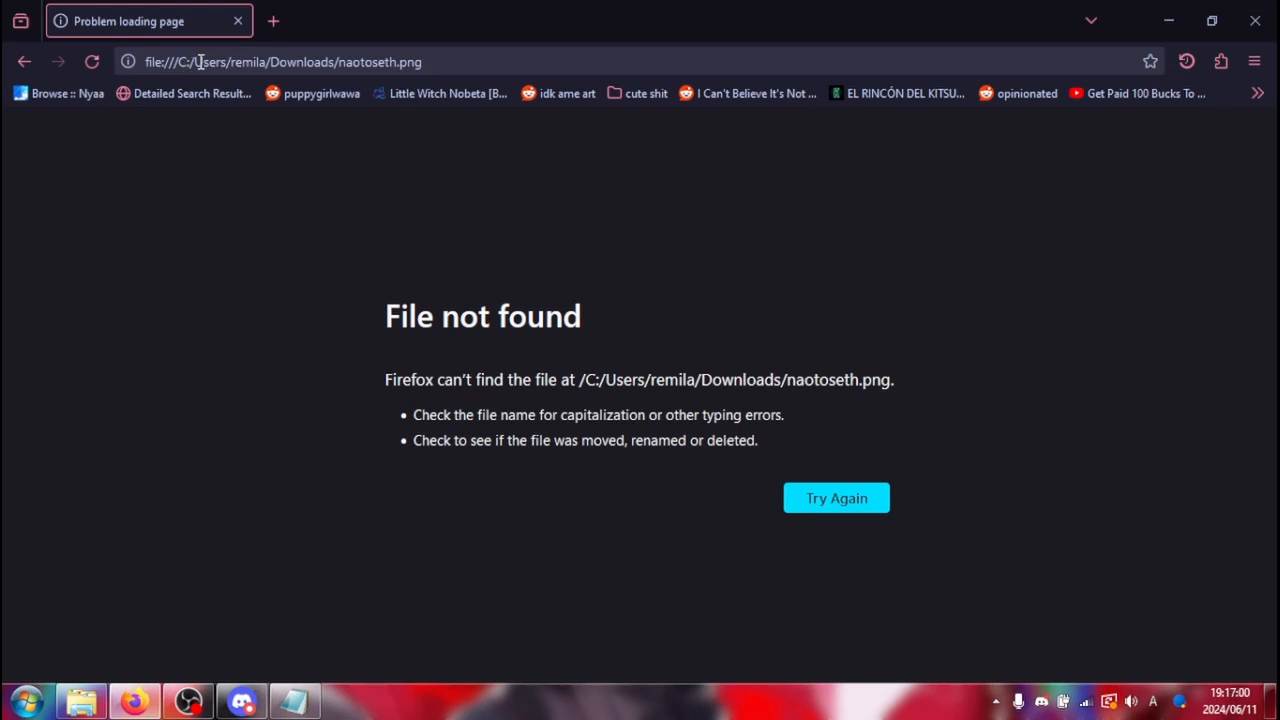
# Re-enter the local path with the corrected user folder name and load naotoseth.png from Downloads
pyautogui.click(457, 62)
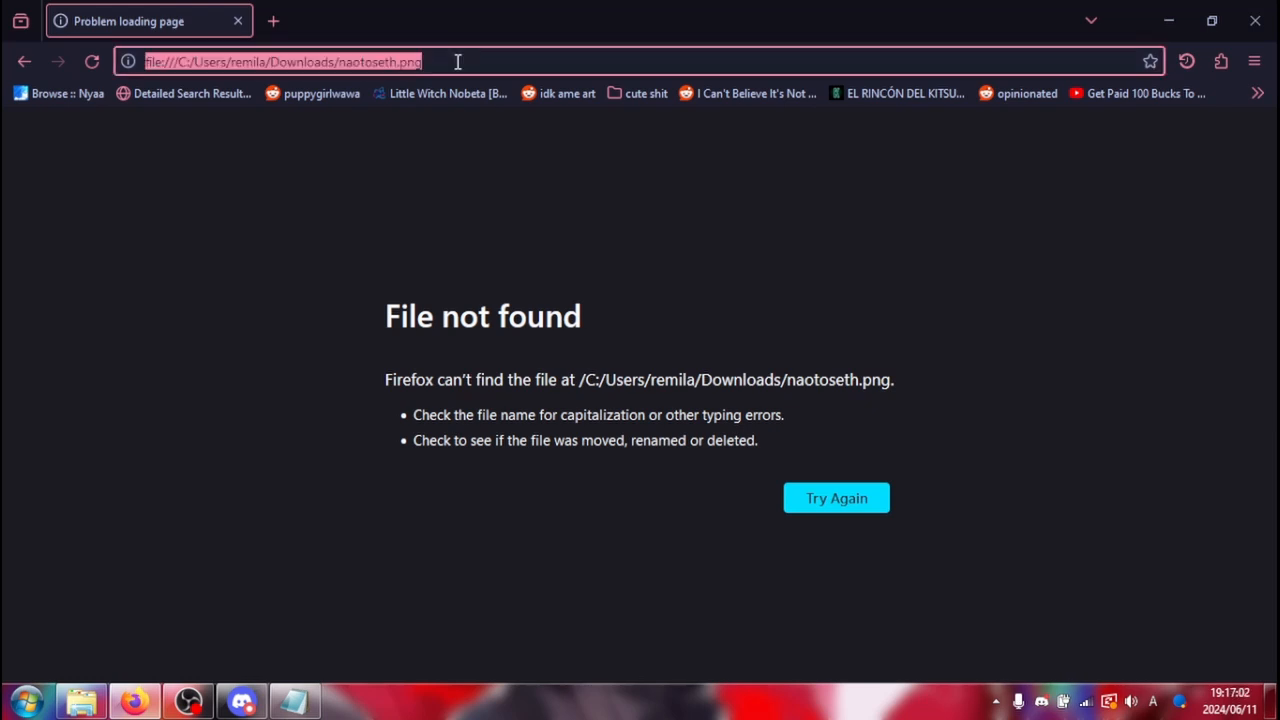
pyautogui.write('C:\\Users\\remilia\\Dow')
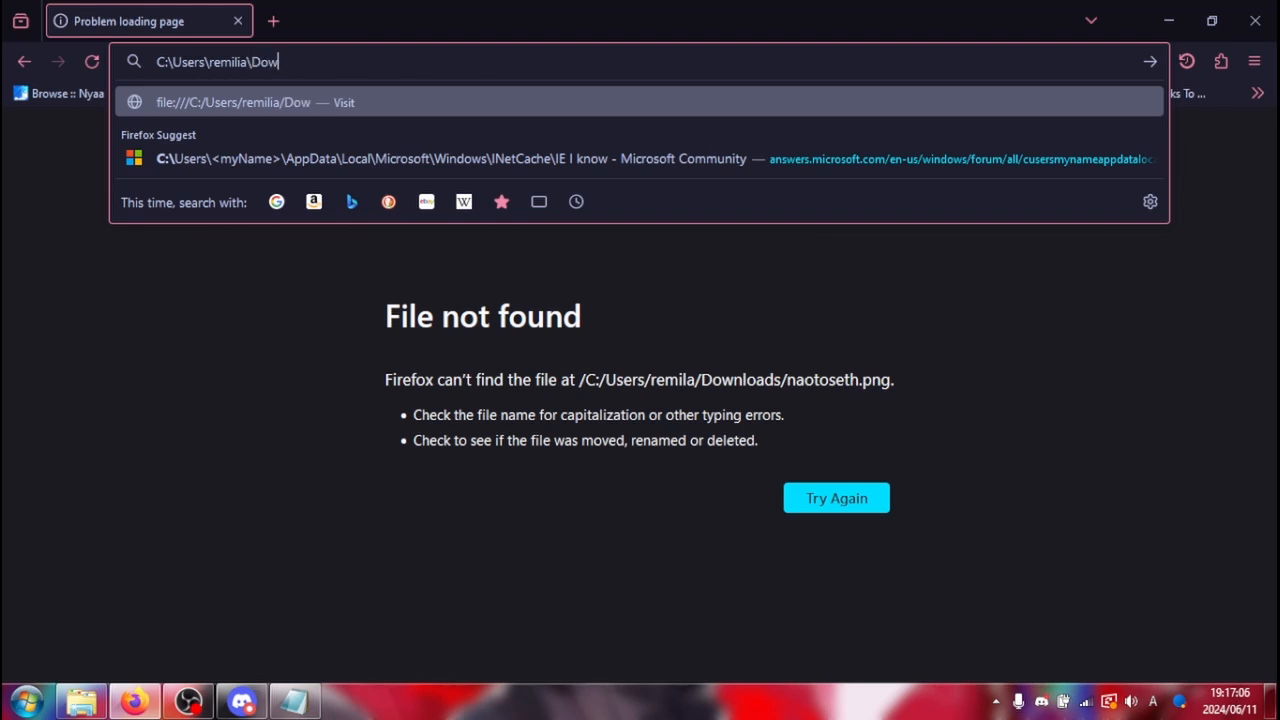
pyautogui.write('nloads\\naotoseth.ong')
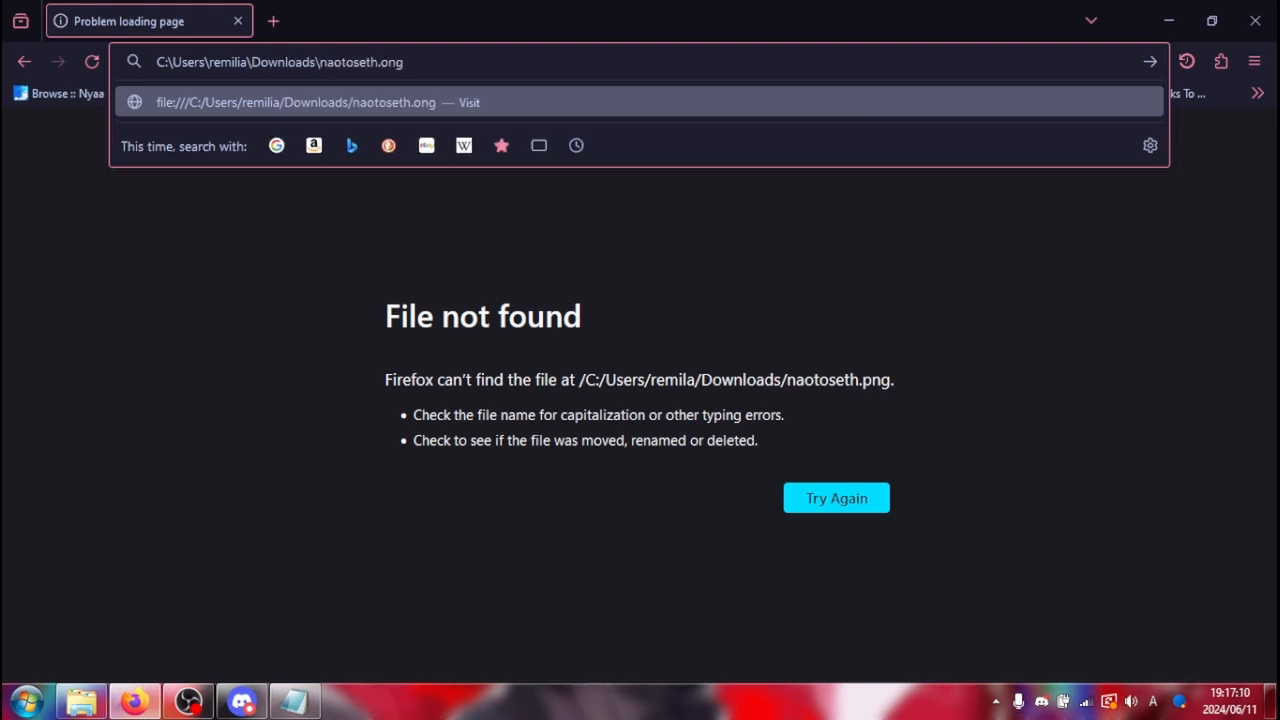
pyautogui.press('Return')
pyautogui.click(457, 60)
pyautogui.click(460, 61)
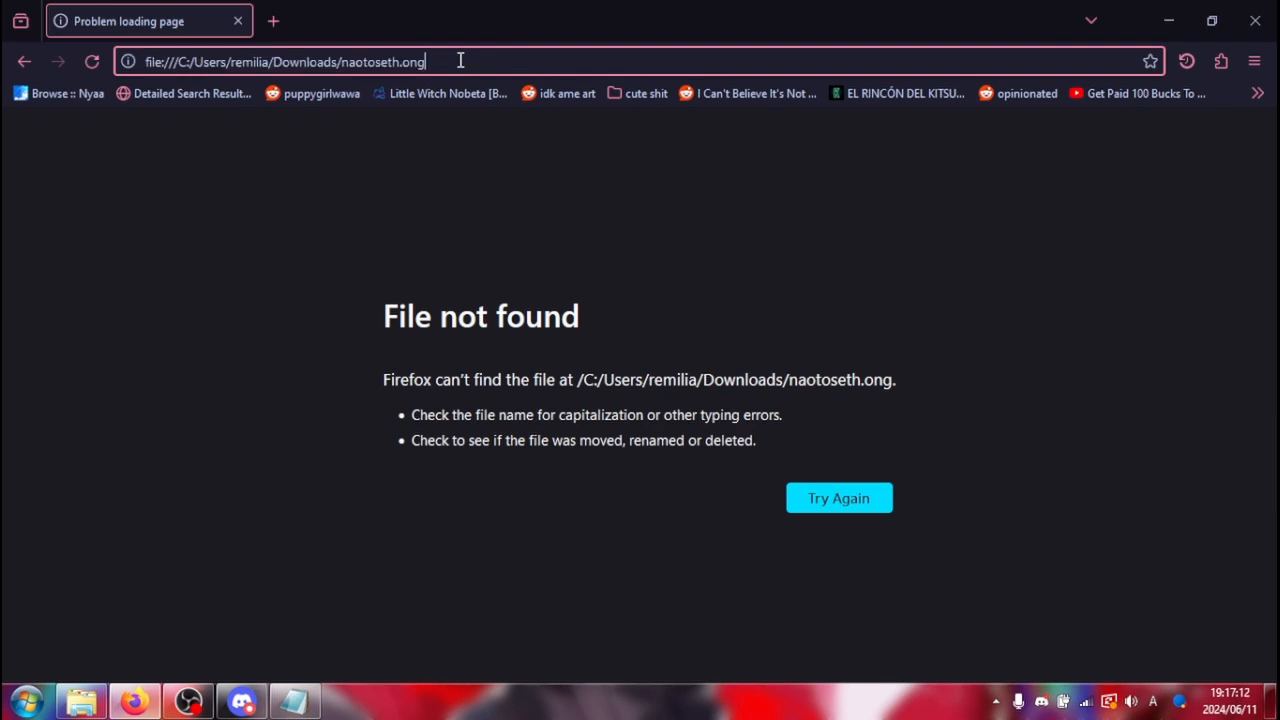
pyautogui.press('BackSpace')
pyautogui.press('BackSpace')
pyautogui.press('BackSpace')
pyautogui.write('png')
pyautogui.press('Return')
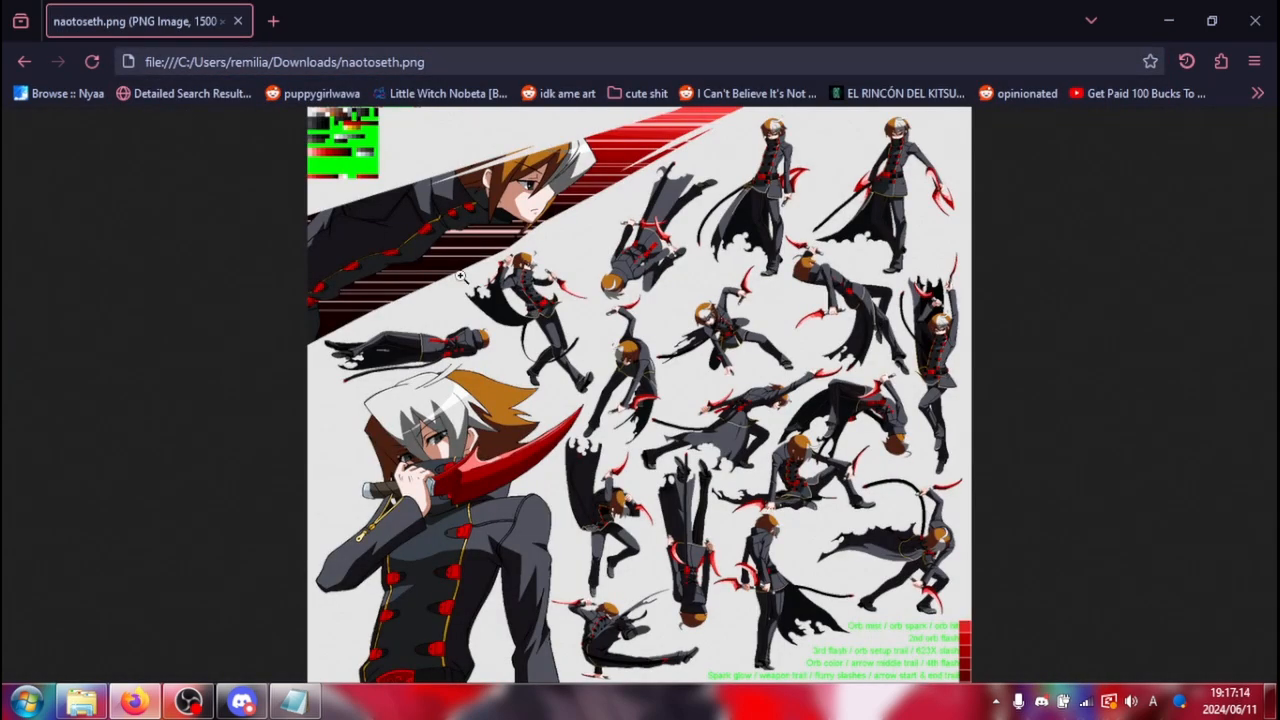
# Sample a hair color from the large portrait in naotoseth.png with the browser's eyedropper
pyautogui.click(1254, 61)
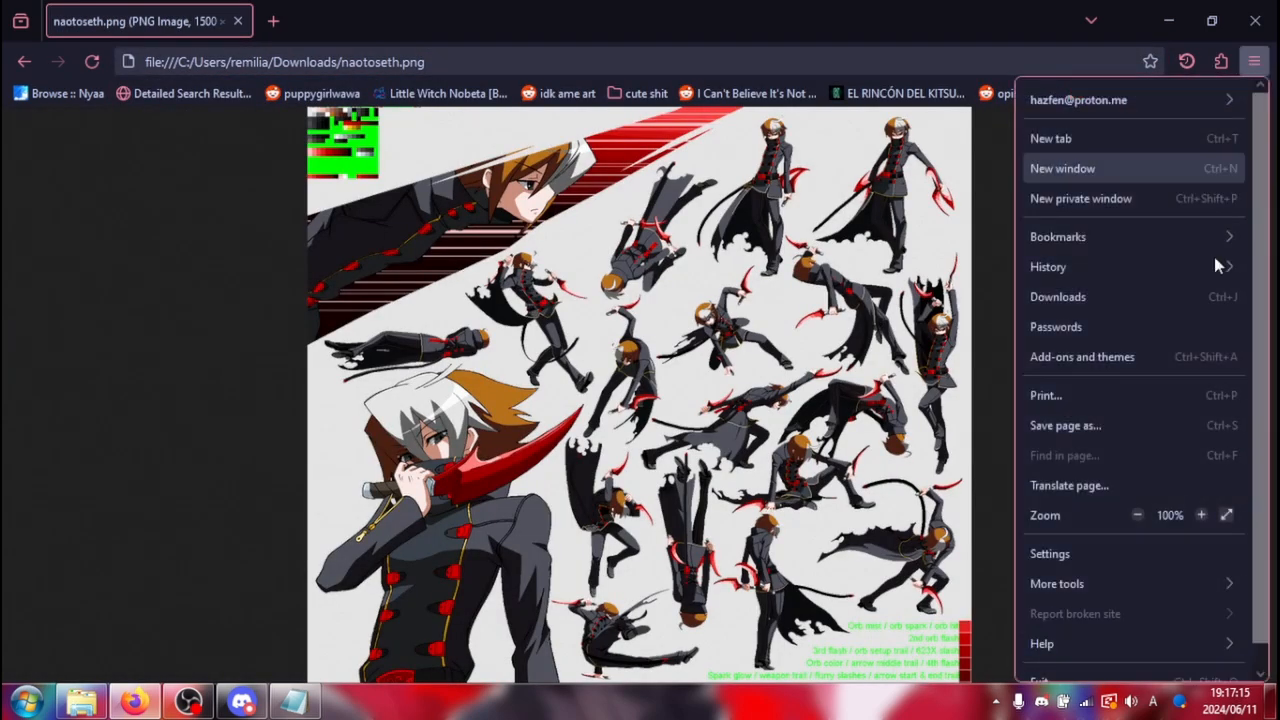
pyautogui.click(1142, 578)
pyautogui.click(1105, 347)
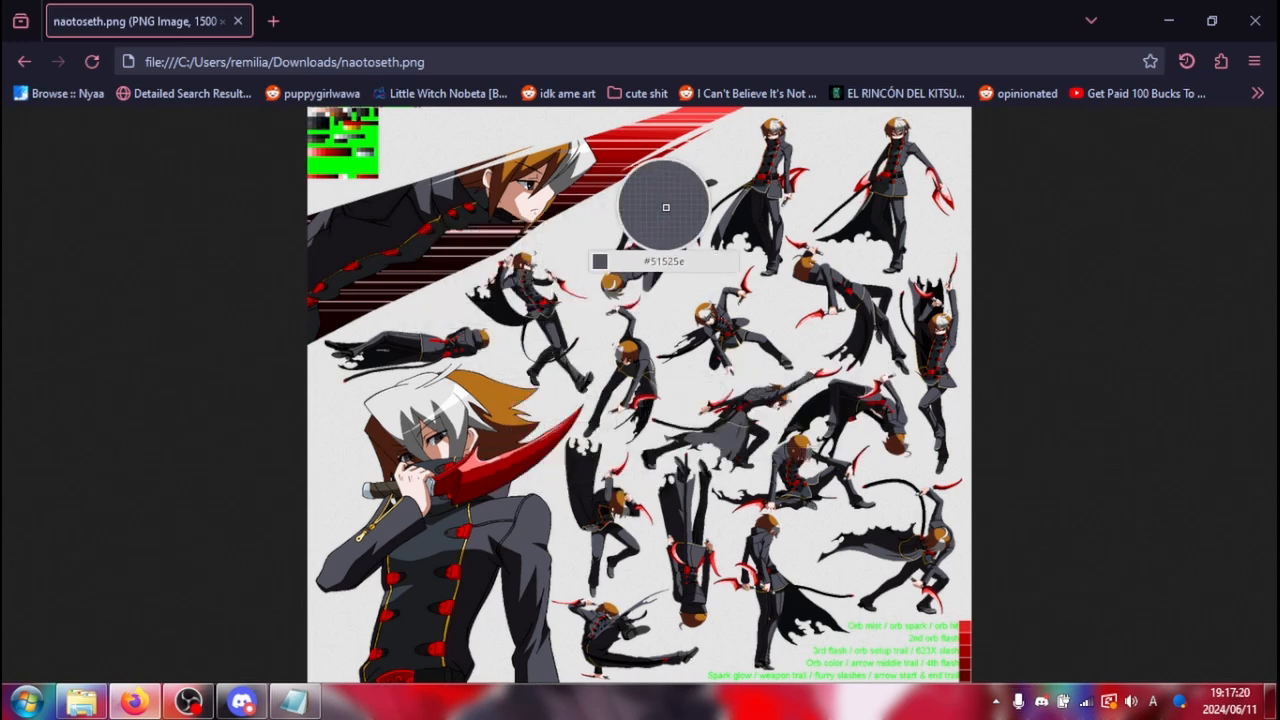
pyautogui.click(478, 396)
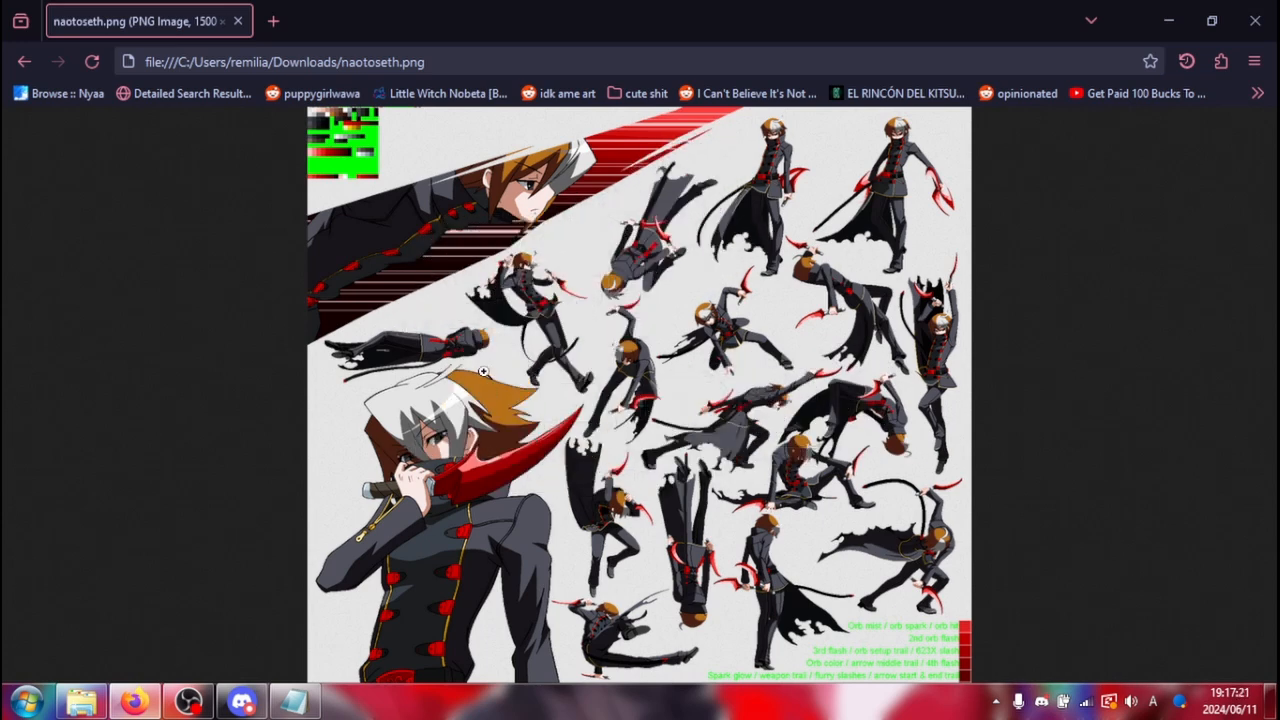
# Search for "hex to" in a new tab and open the RapidTables Hex to RGB Color Converter
pyautogui.click(272, 18)
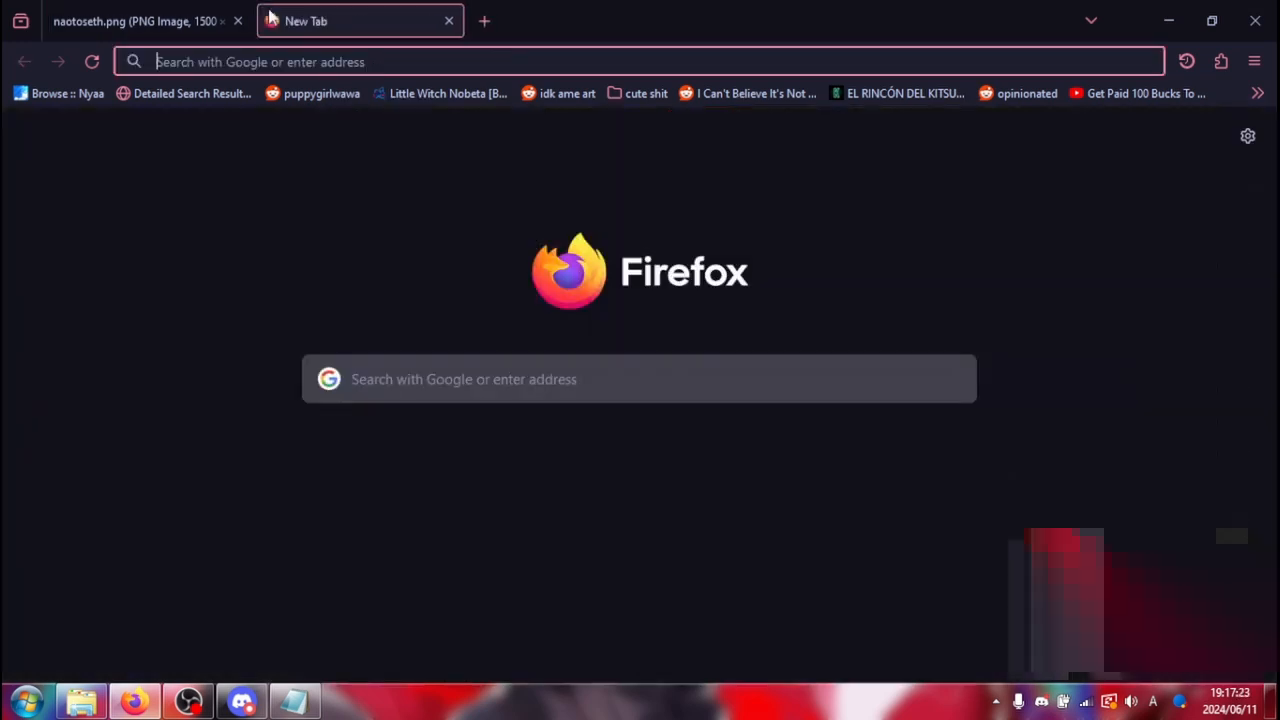
pyautogui.click(446, 366)
pyautogui.write('hex to')
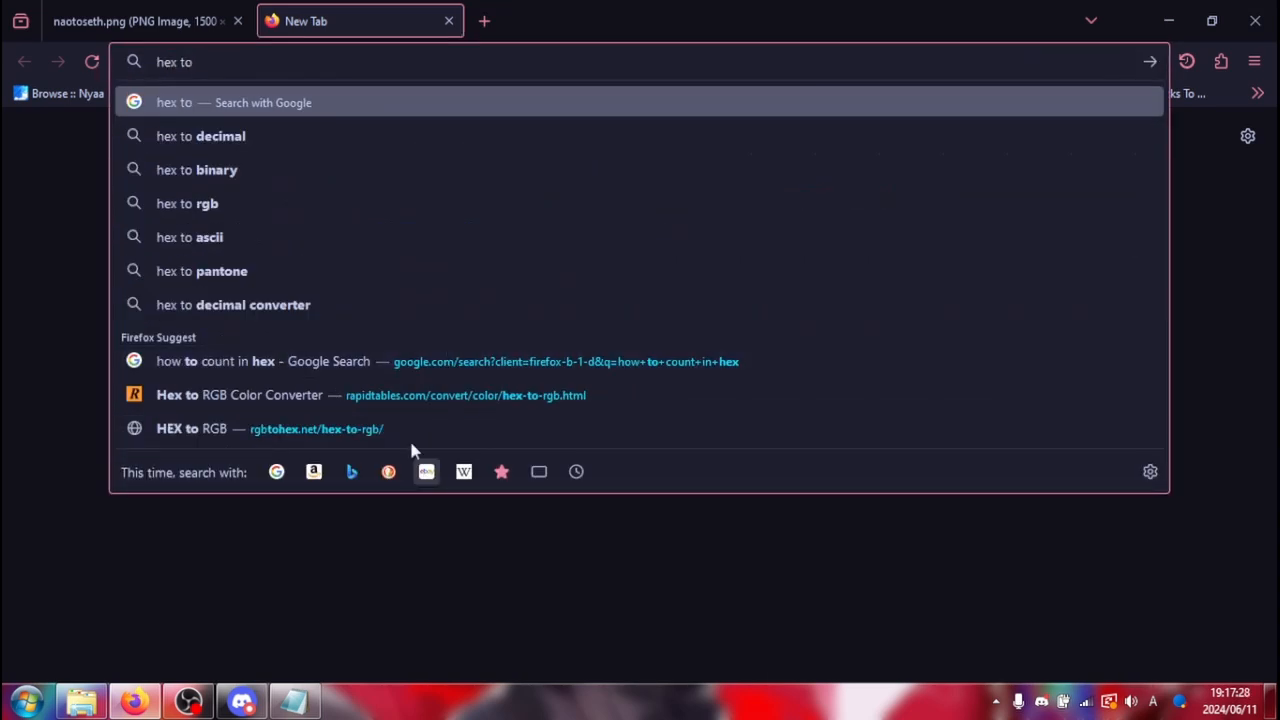
pyautogui.click(397, 400)
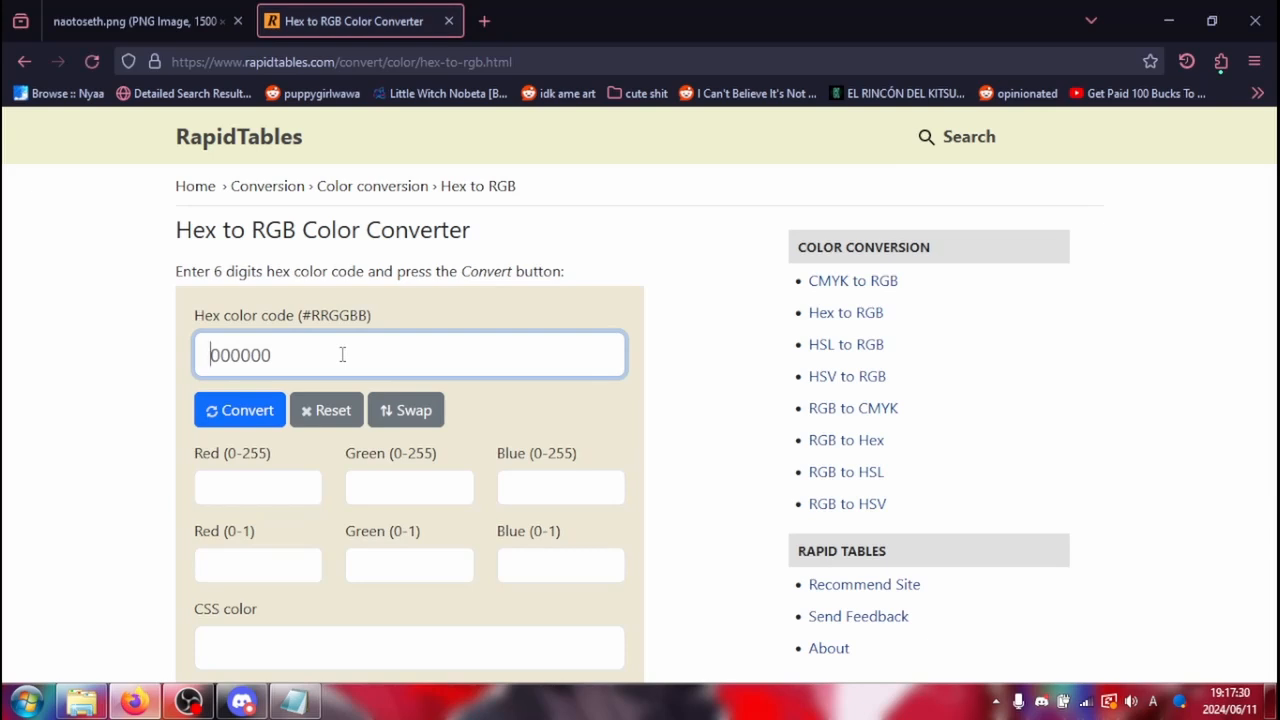
# Convert hex color #b7711a to RGB and enter 183 as the first red value of the Bloodedge entry in cb_chr008.txt
pyautogui.click(266, 410)
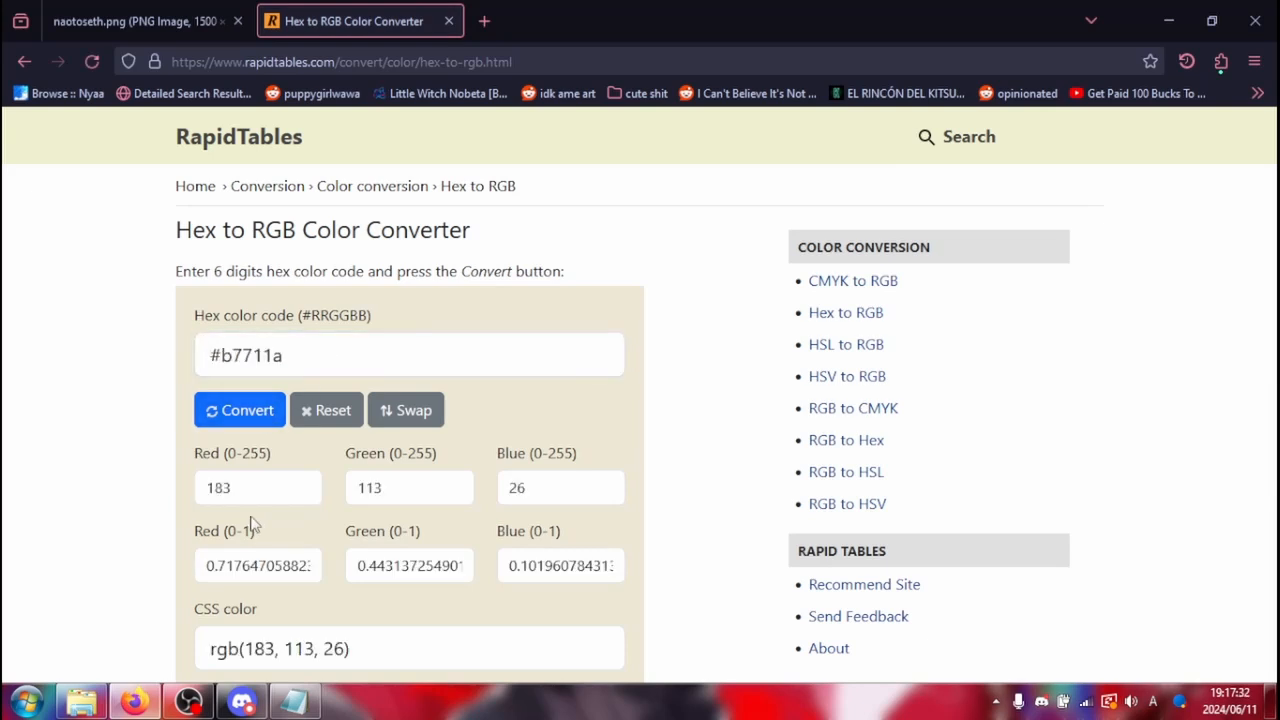
pyautogui.click(258, 502)
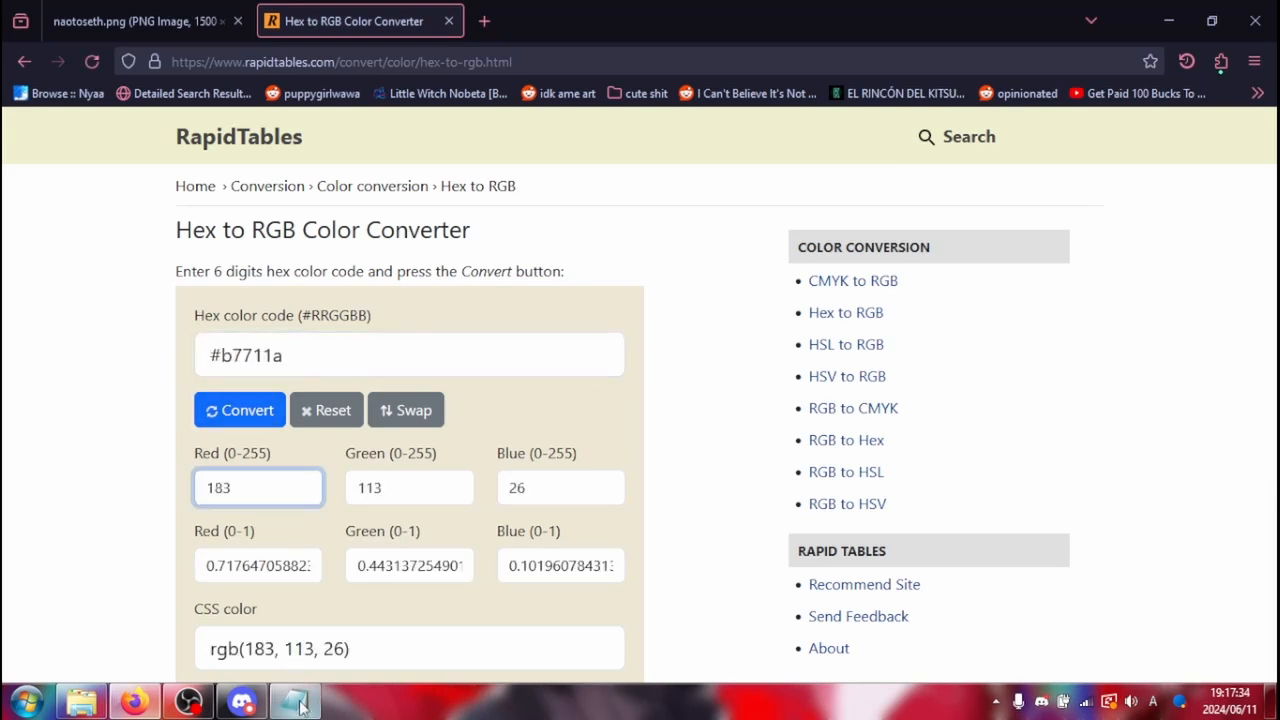
pyautogui.moveTo(302, 706)
pyautogui.click(329, 667)
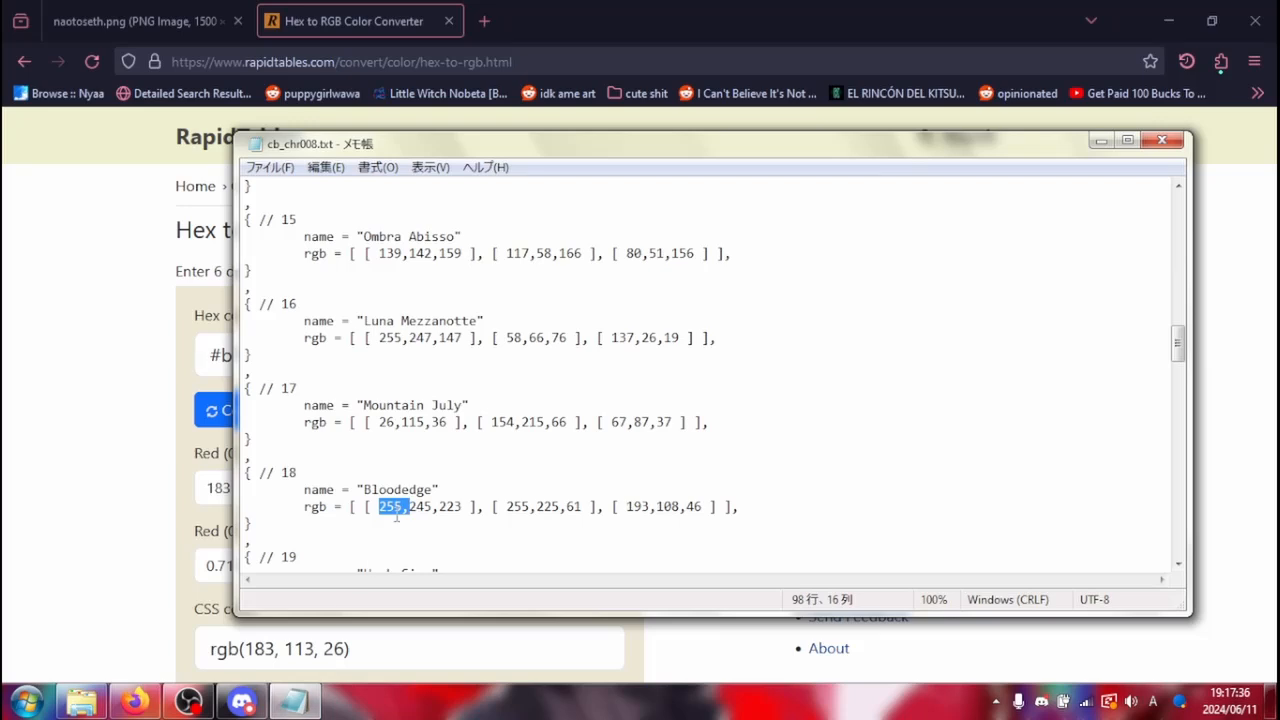
pyautogui.write('182')
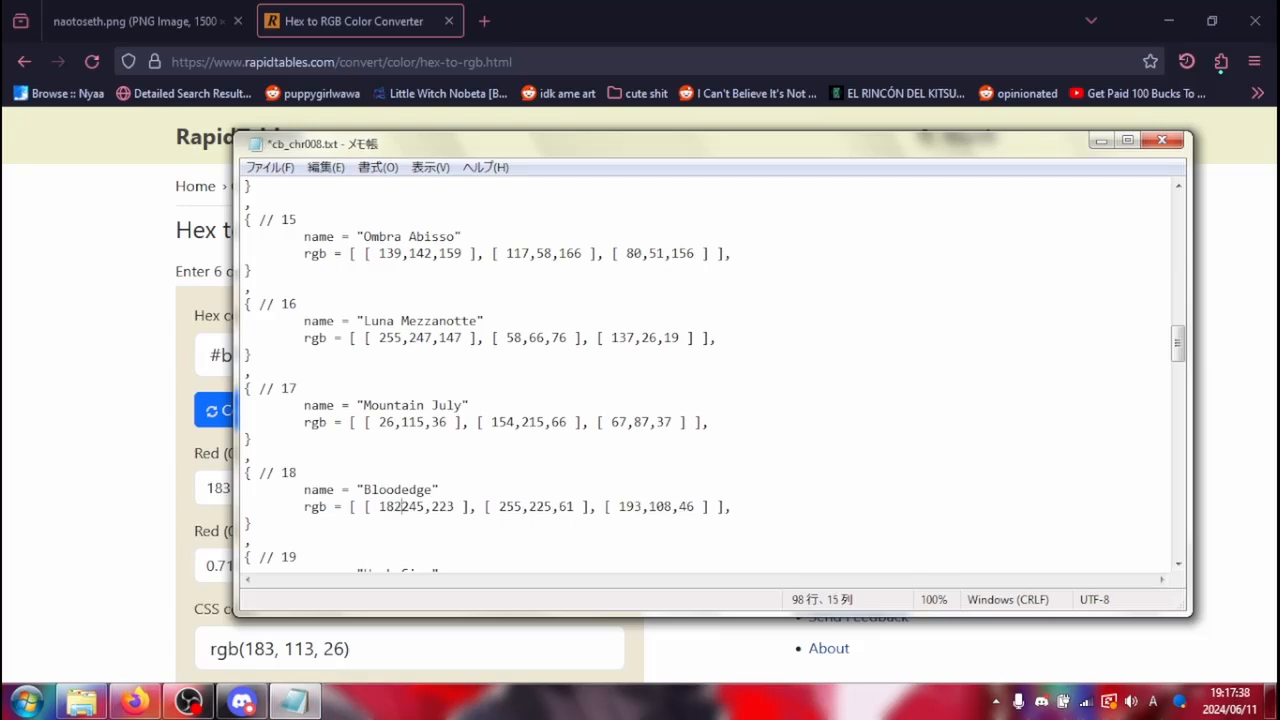
pyautogui.press('BackSpace')
pyautogui.write('3,')
# Set the green and blue values of Bloodedge's first color to 113 and 26
pyautogui.click(150, 385)
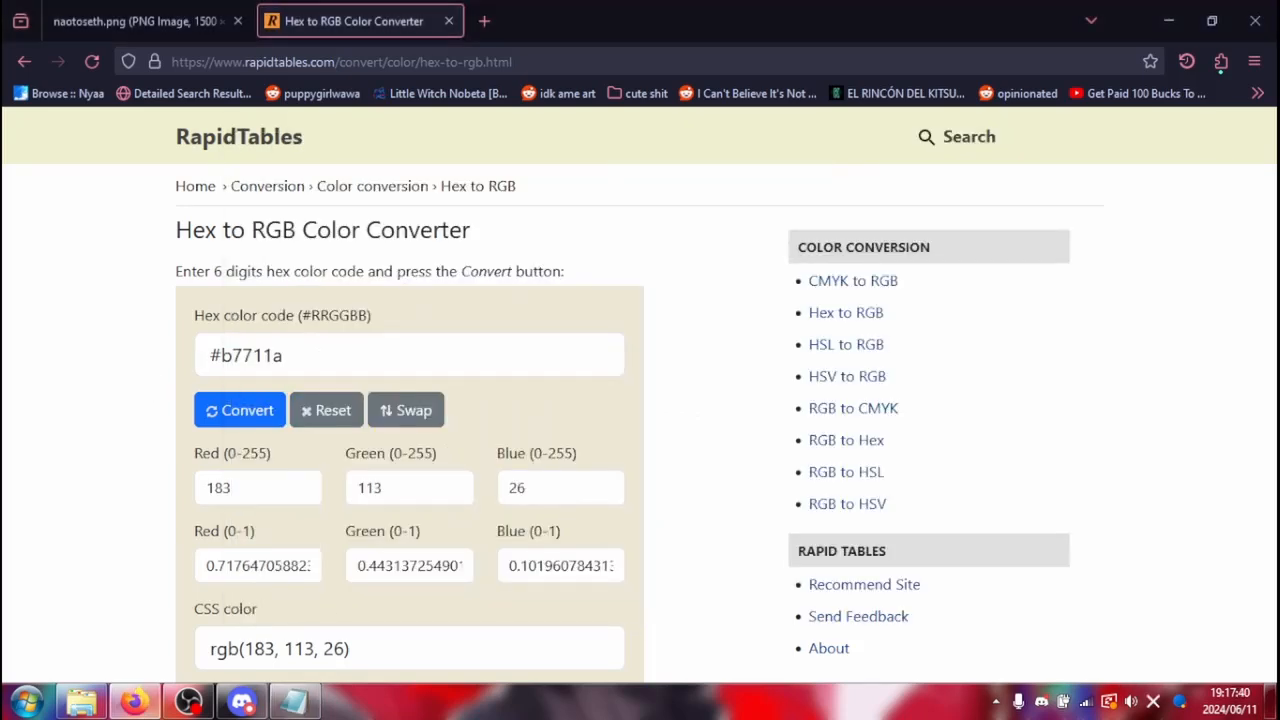
pyautogui.click(294, 701)
pyautogui.press('BackSpace')
pyautogui.press('BackSpace')
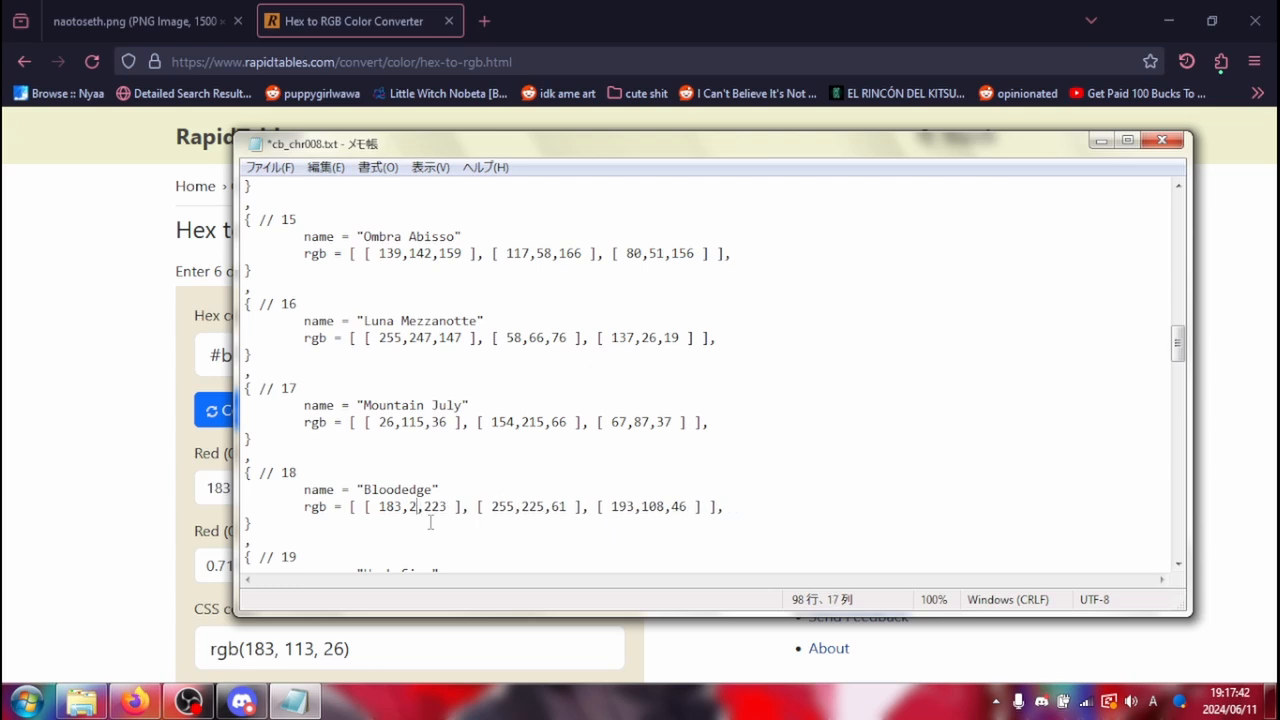
pyautogui.write('13')
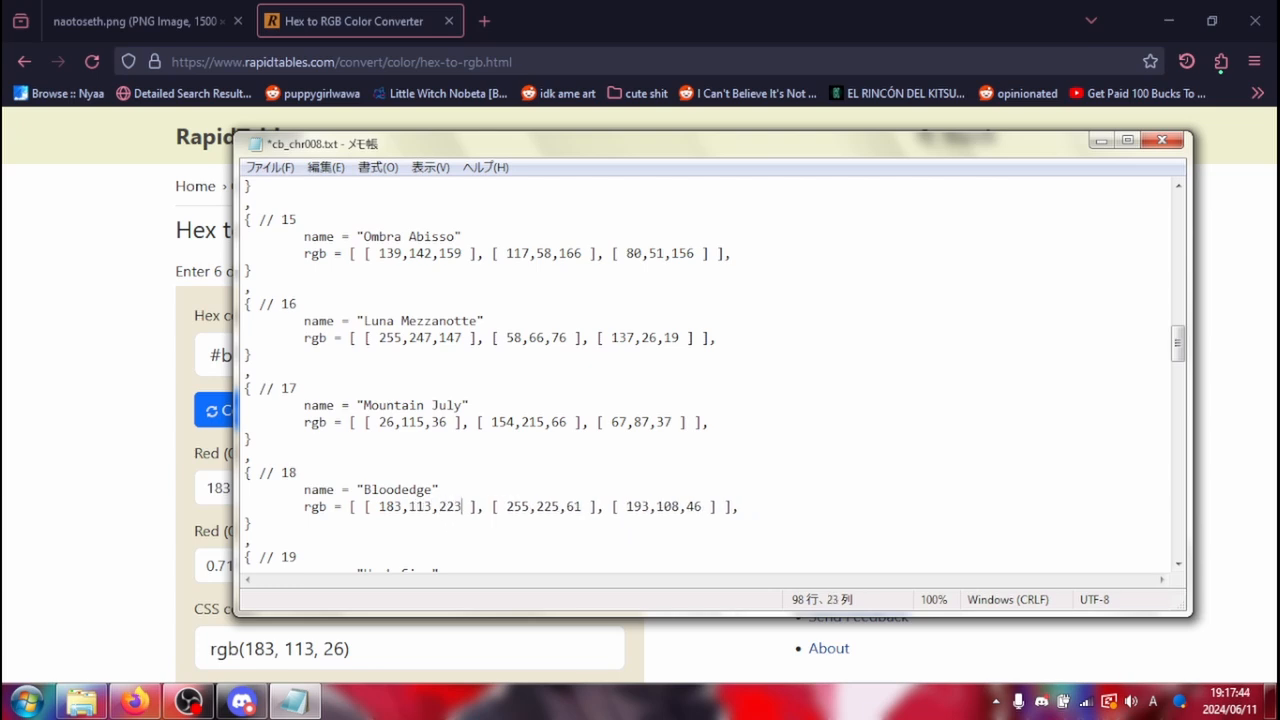
pyautogui.press('BackSpace')
pyautogui.press('BackSpace')
pyautogui.write('6')
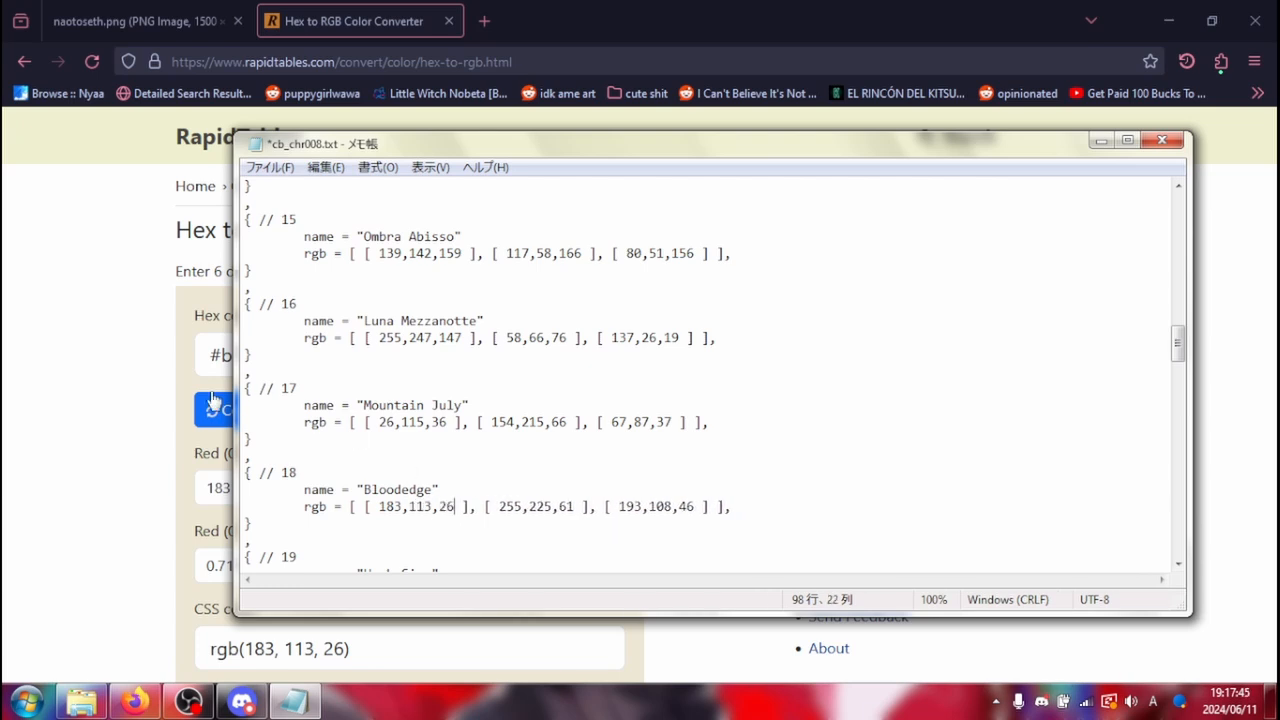
# Return to naotoseth.png in Firefox and sample the gray coat color of the large portrait with the eyedropper
pyautogui.click(152, 387)
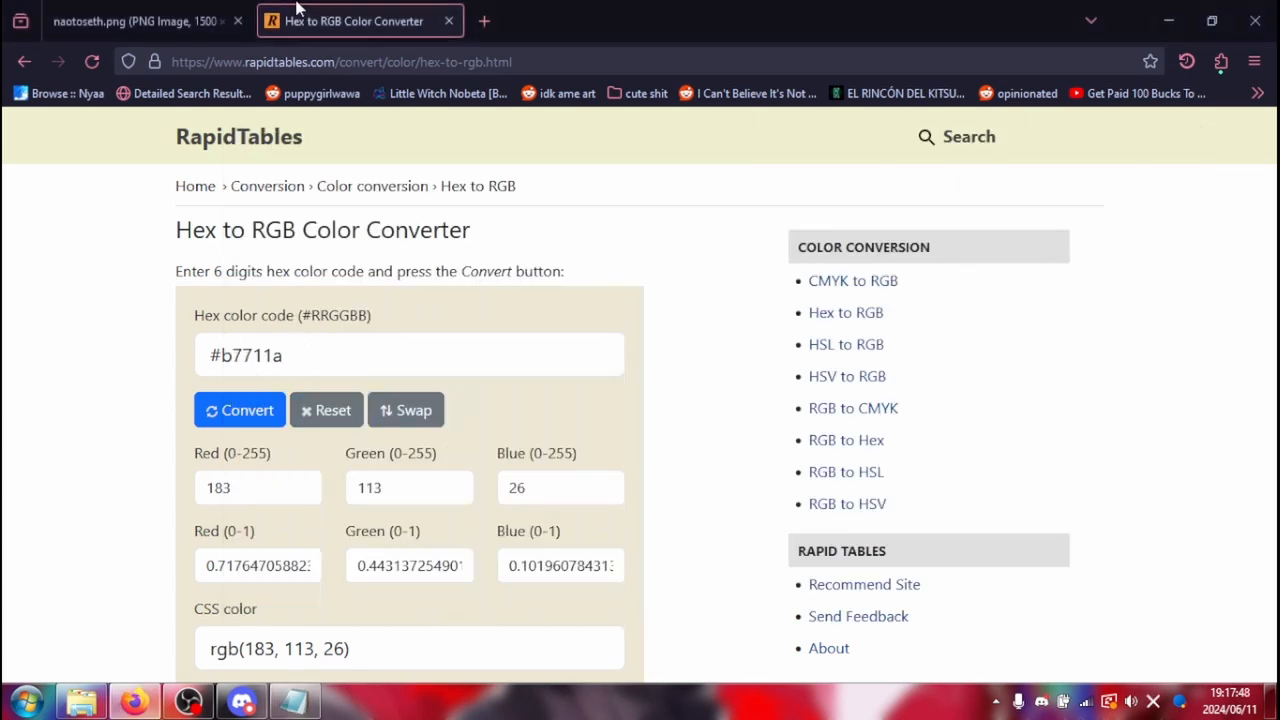
pyautogui.click(188, 6)
pyautogui.click(1254, 61)
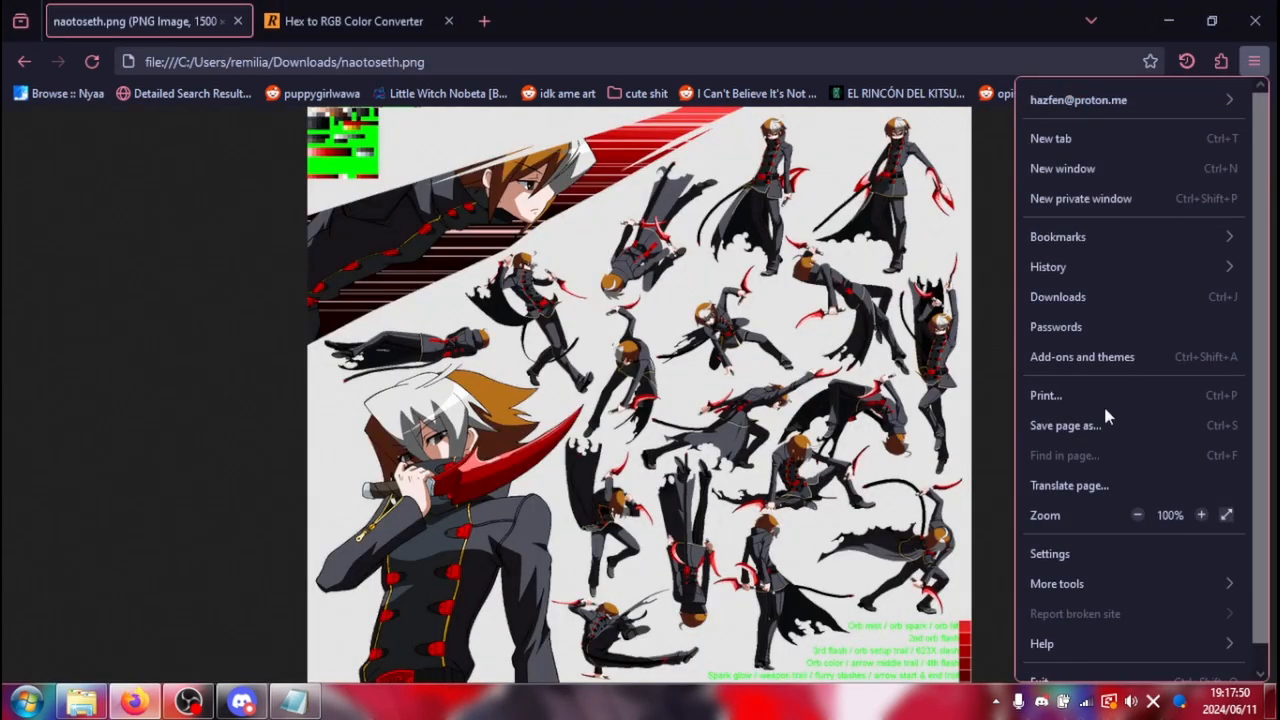
pyautogui.click(1063, 577)
pyautogui.click(1058, 349)
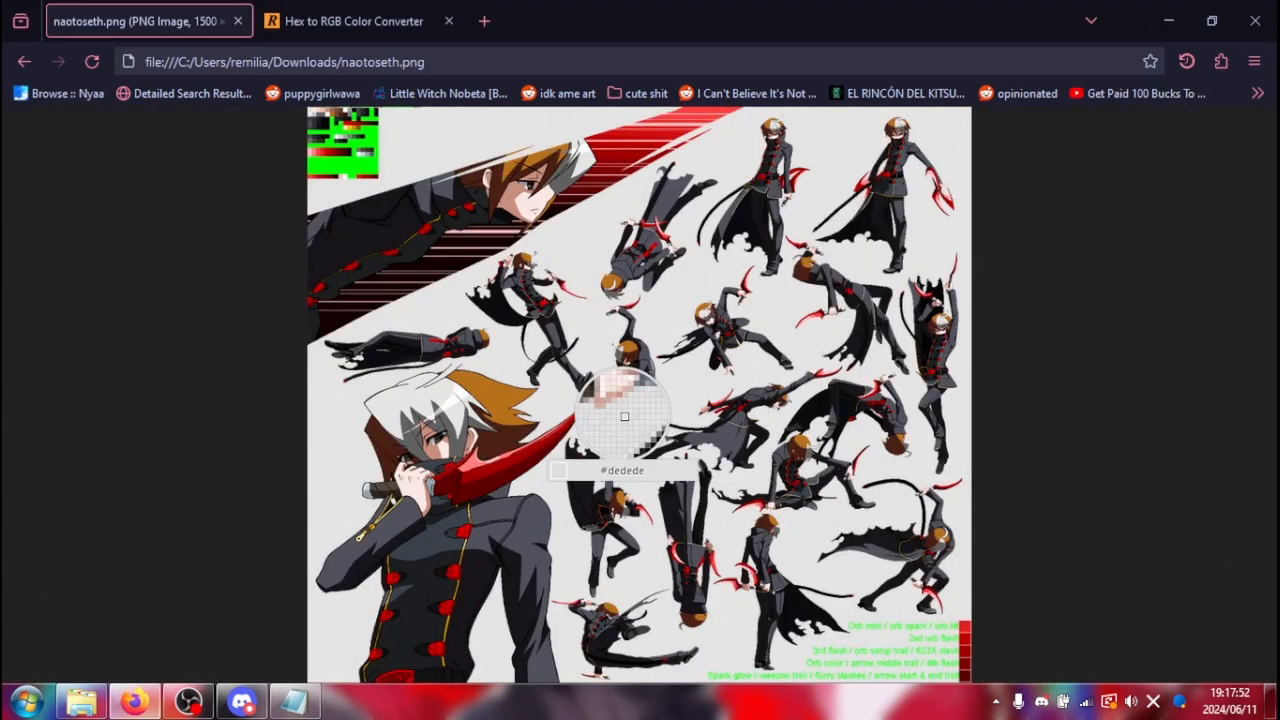
pyautogui.click(418, 545)
# Convert the sampled coat color #3a424c to RGB in the RapidTables converter
pyautogui.click(397, 28)
pyautogui.click(357, 351)
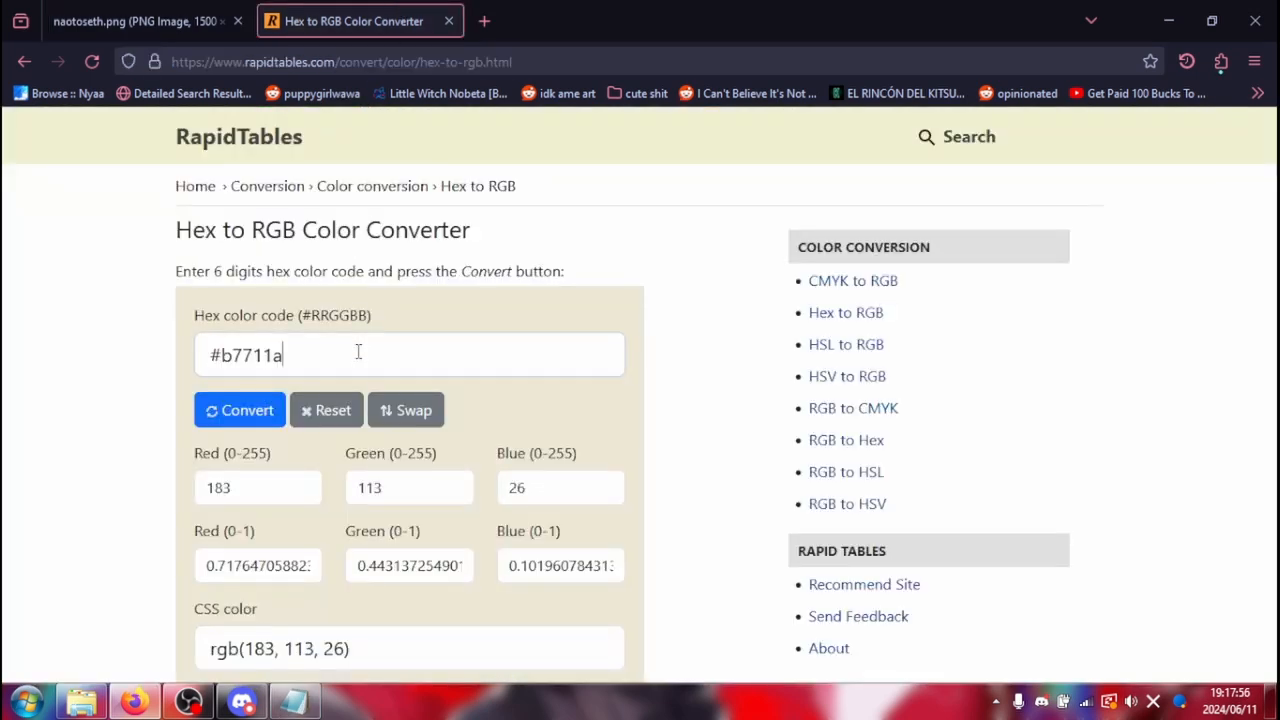
pyautogui.hotkey('ctrl', 'a')
pyautogui.write('#3a424c')
pyautogui.click(206, 414)
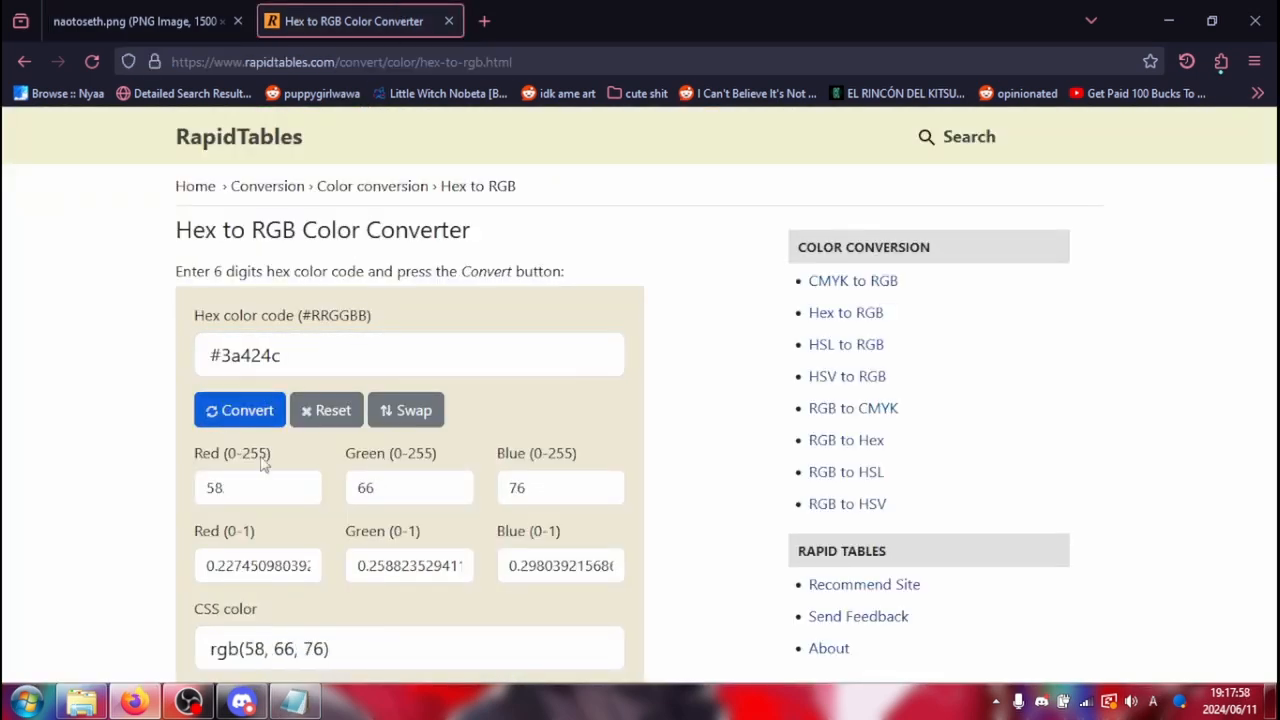
# Bring cb_chr008.txt back up and rearrange its Notepad window so the converter's RGB results stay visible beside it
pyautogui.click(294, 701)
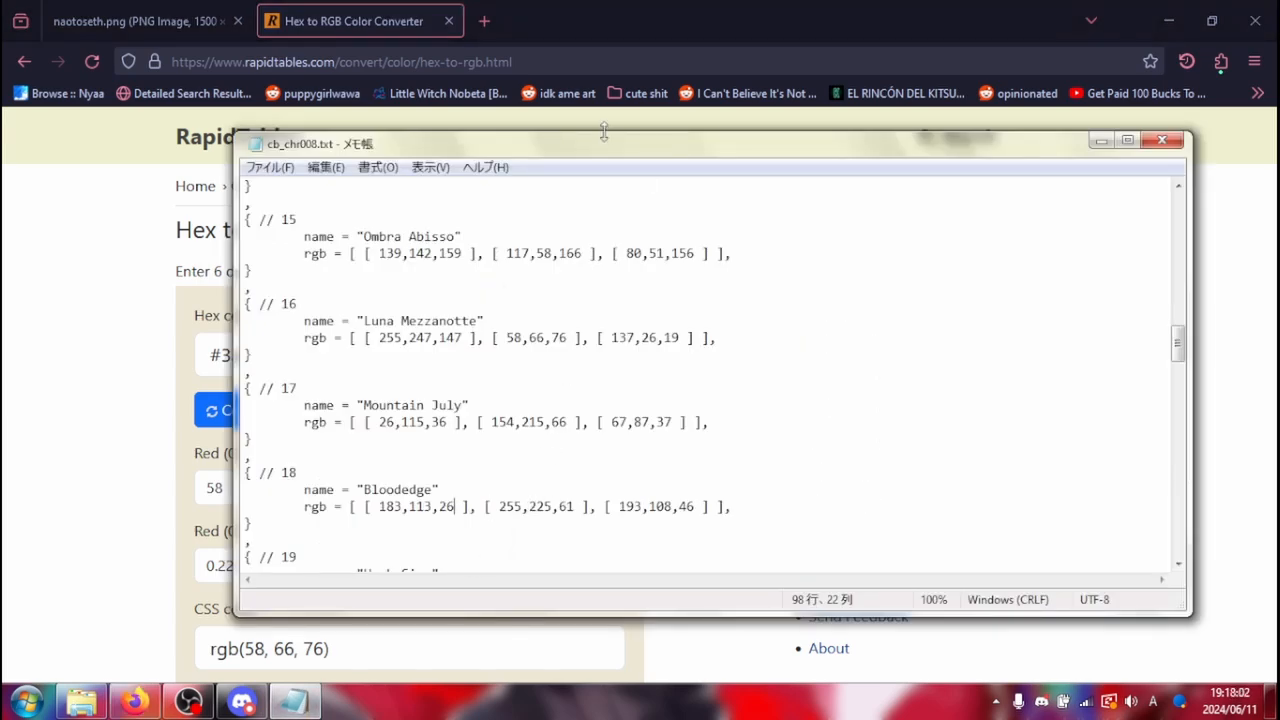
pyautogui.moveTo(604, 133); pyautogui.dragTo(704, 115)
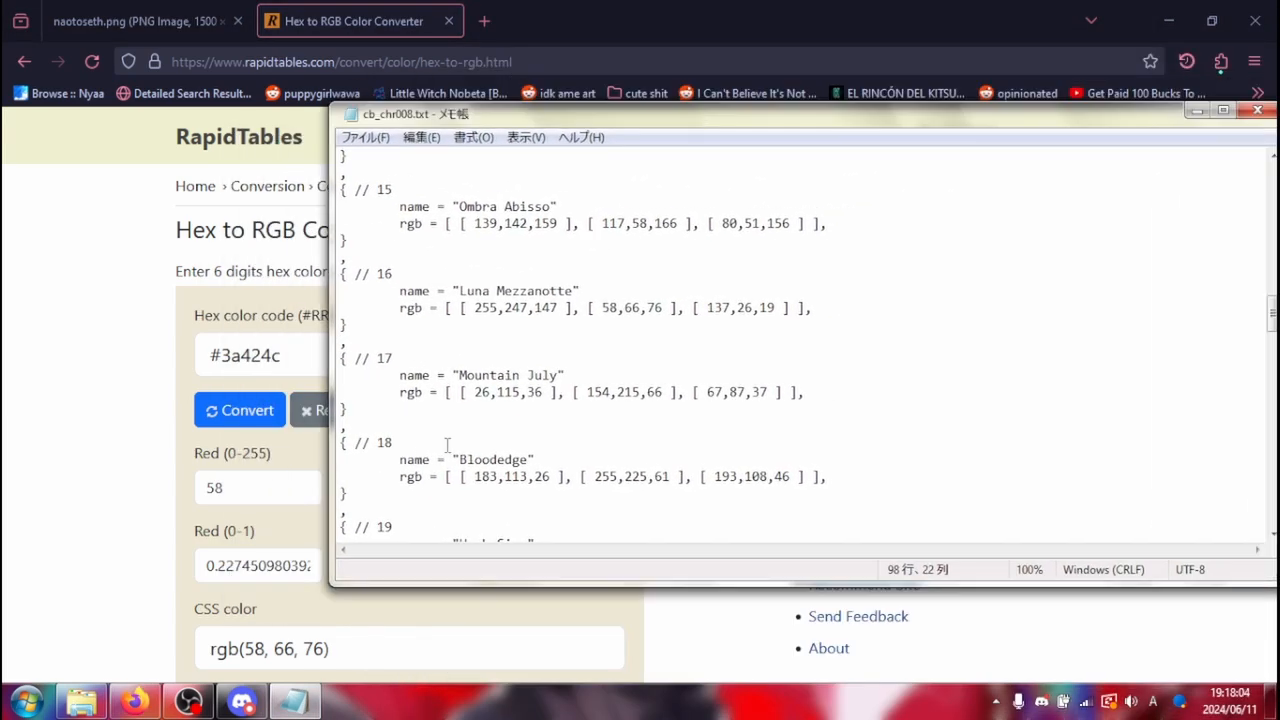
pyautogui.click(328, 588)
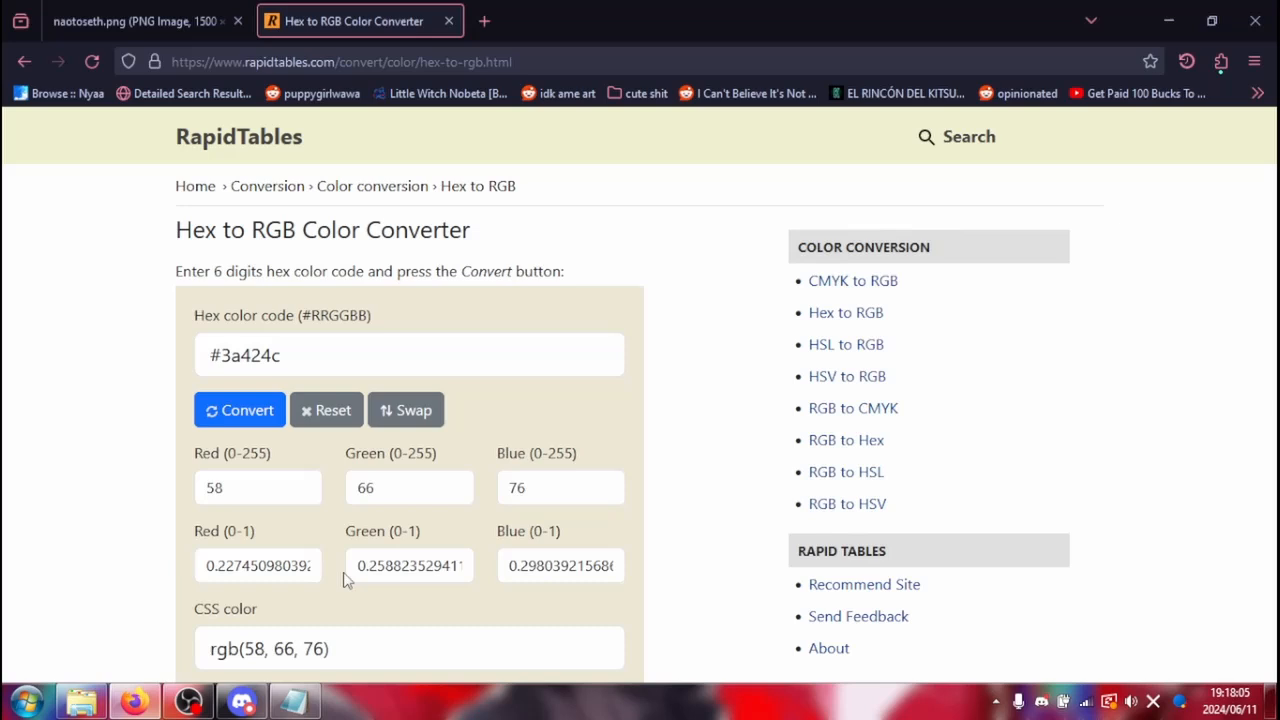
pyautogui.click(295, 701)
pyautogui.moveTo(330, 586); pyautogui.dragTo(417, 512)
pyautogui.moveTo(601, 113); pyautogui.dragTo(559, 50)
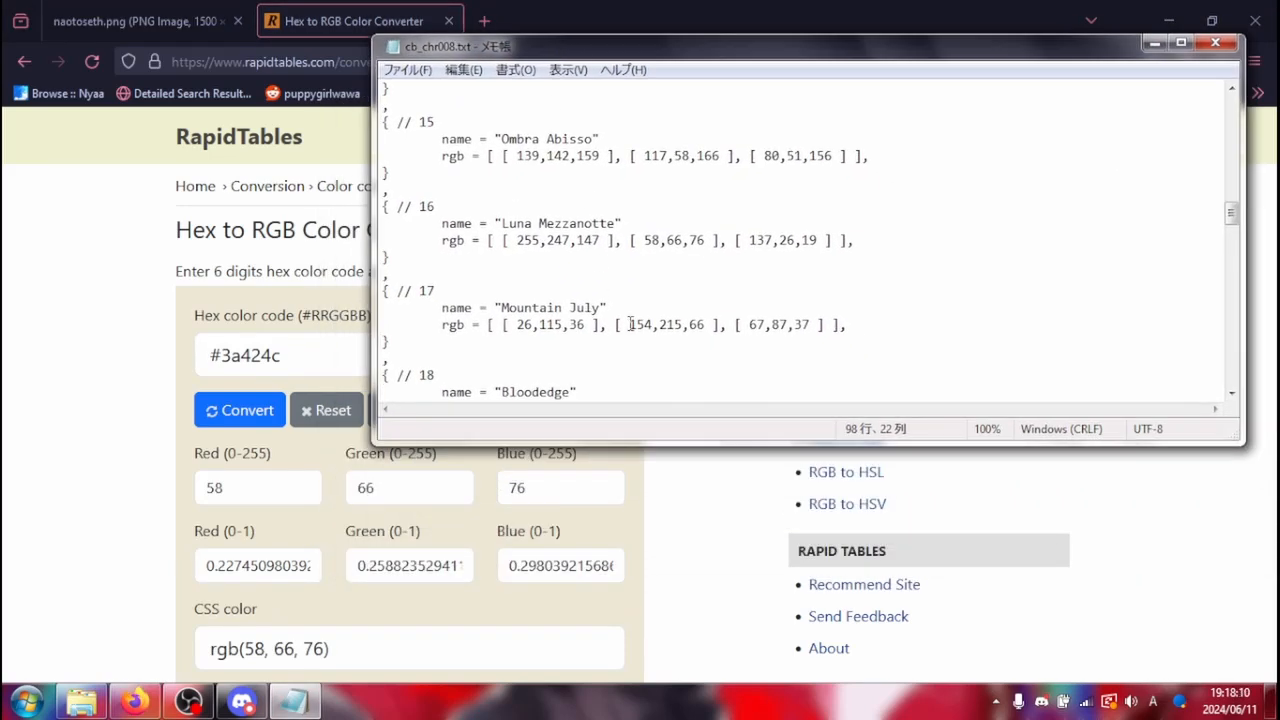
# Set the second RGB group of the Bloodedge entry to 58,66,76
pyautogui.scroll(4, 633, 206)
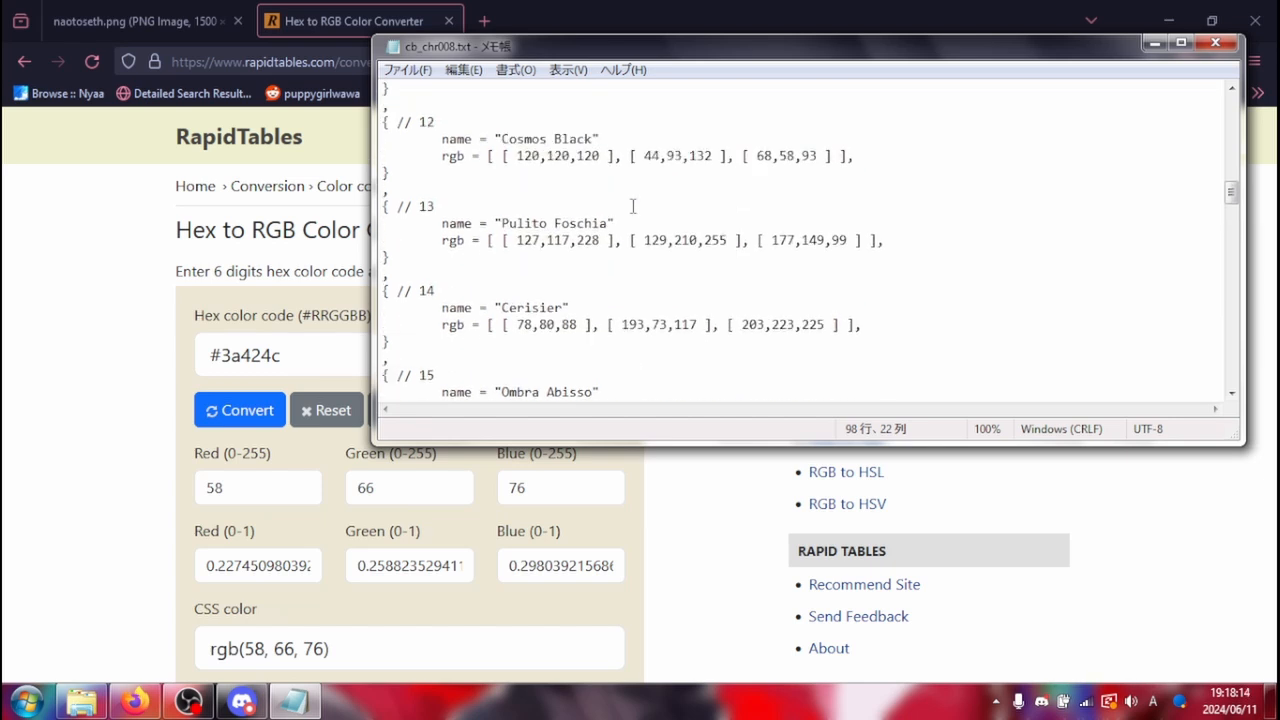
pyautogui.scroll(-7, 633, 206)
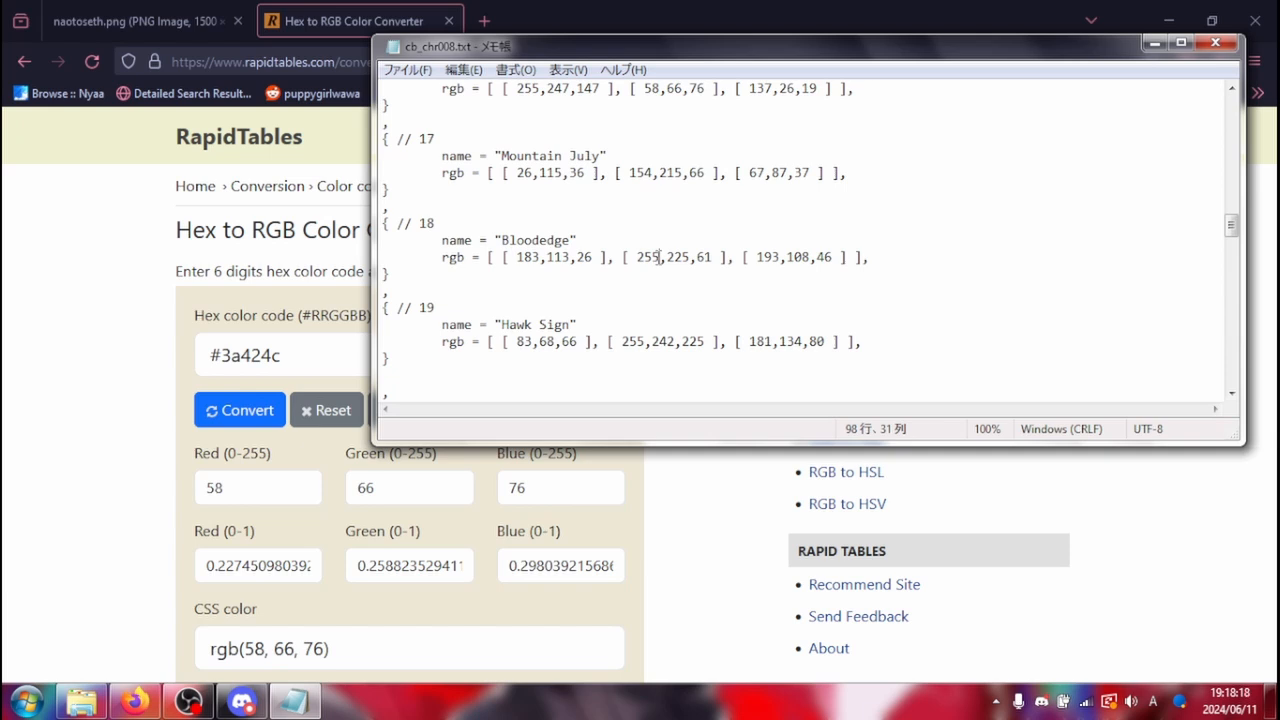
pyautogui.press('BackSpace')
pyautogui.press('BackSpace')
pyautogui.press('BackSpace')
pyautogui.write('66')
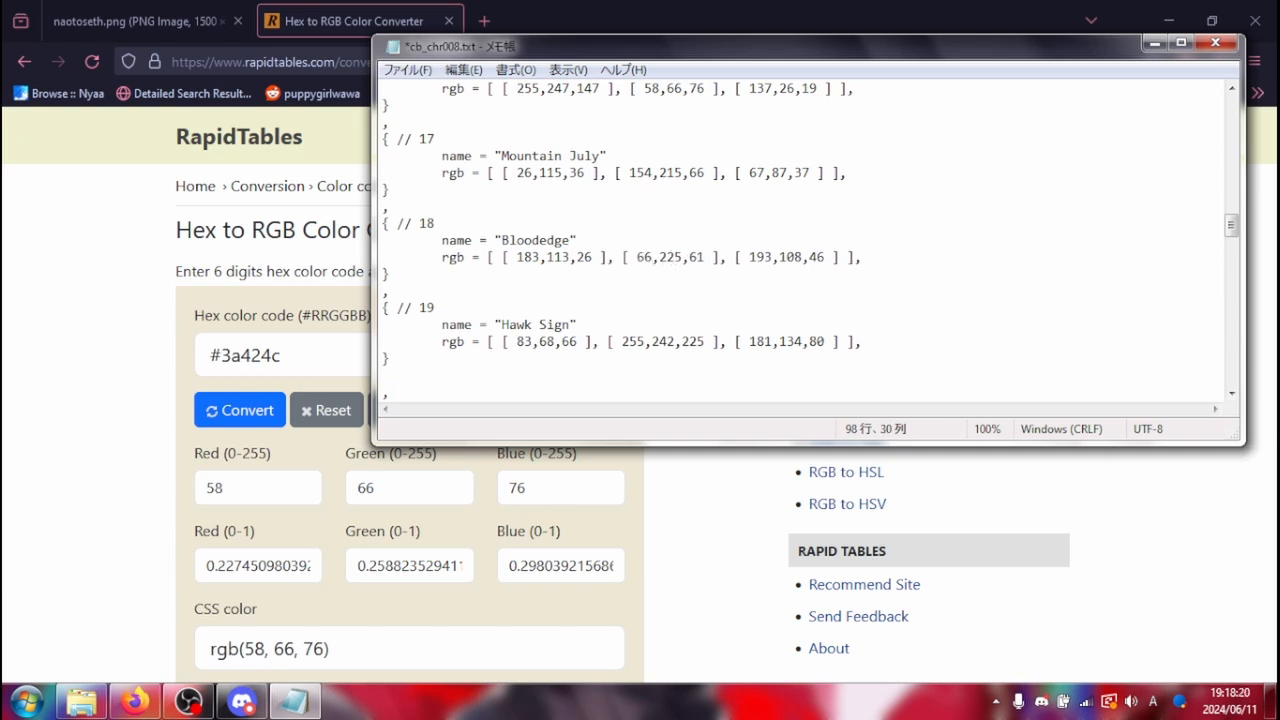
pyautogui.press('BackSpace')
pyautogui.press('BackSpace')
pyautogui.write('58')
pyautogui.press('BackSpace')
pyautogui.press('BackSpace')
pyautogui.press('BackSpace')
pyautogui.write('66')
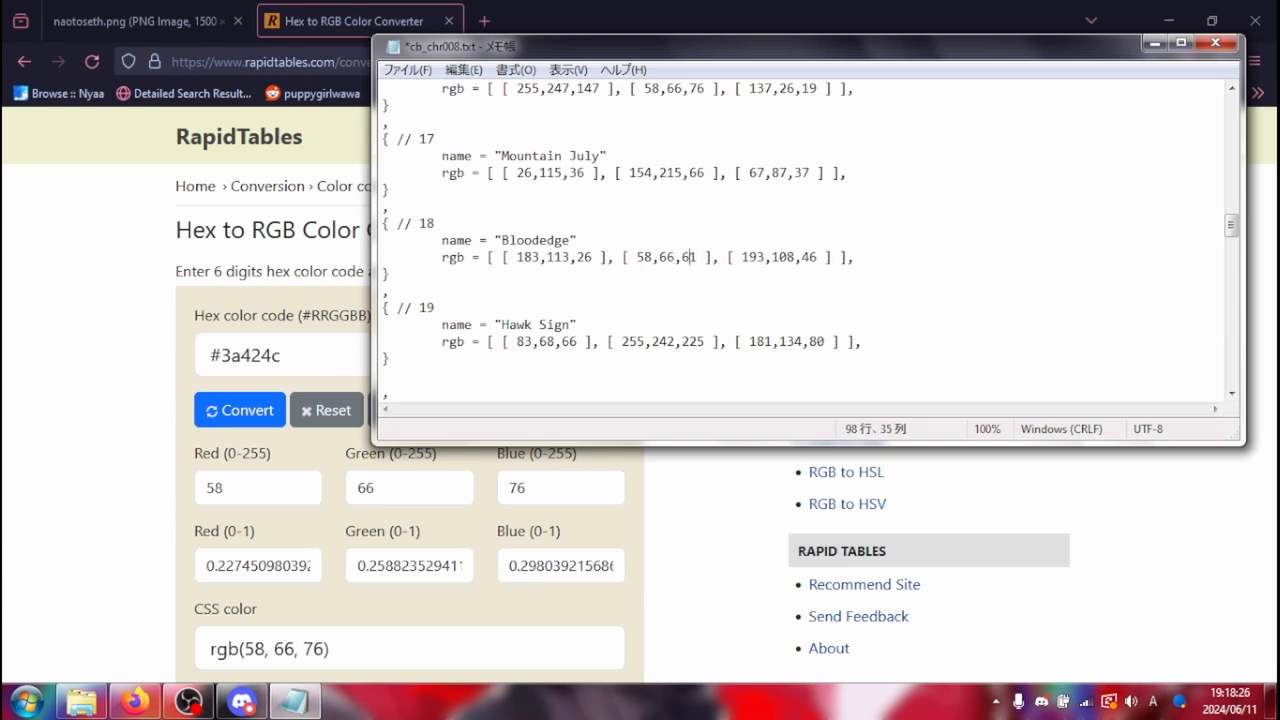
pyautogui.press('BackSpace')
pyautogui.press('BackSpace')
pyautogui.write('76')
# Return to naotoseth.png in Firefox and sample the red blade of the large portrait with the eyedropper
pyautogui.click(40, 240)
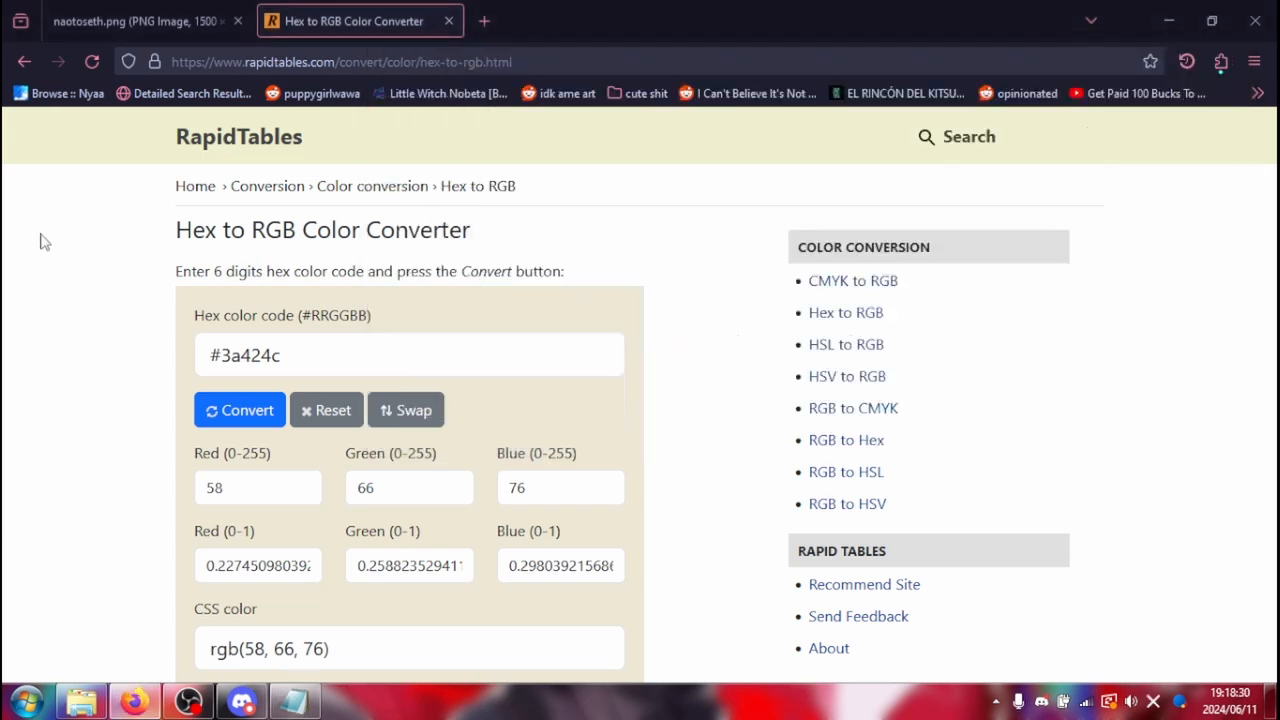
pyautogui.click(126, 21)
pyautogui.click(1255, 61)
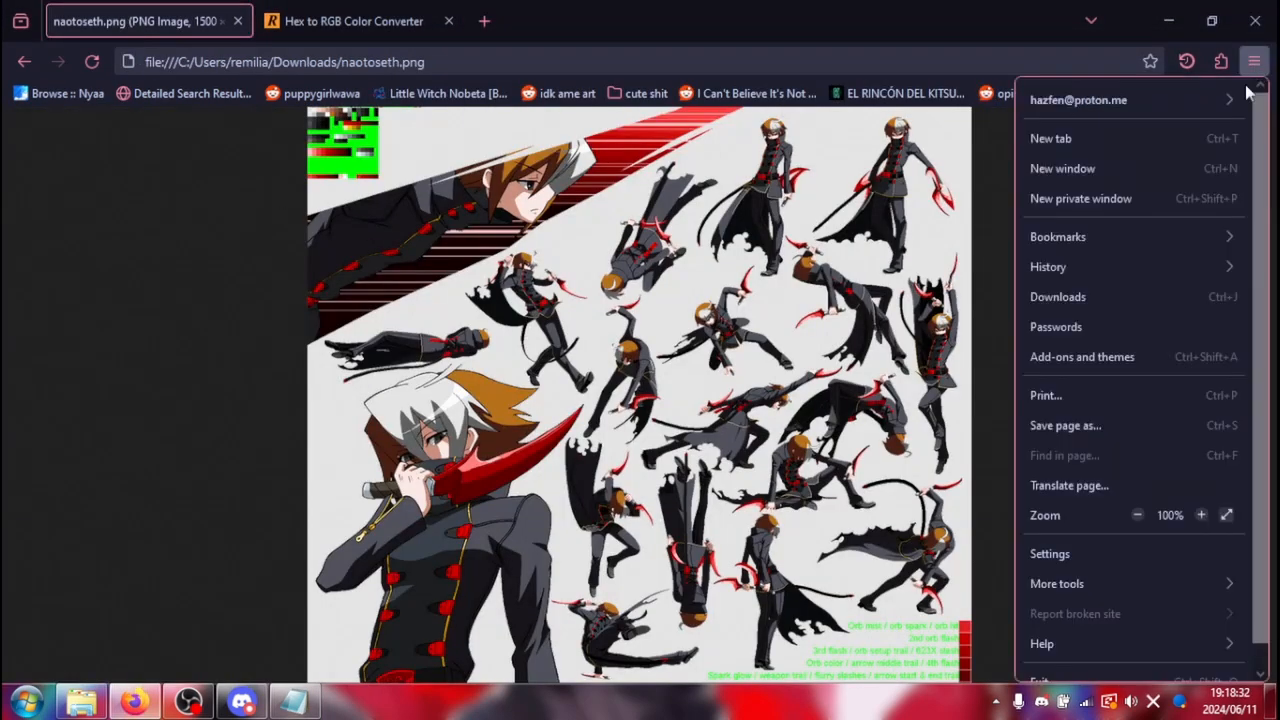
pyautogui.click(1099, 573)
pyautogui.click(1109, 346)
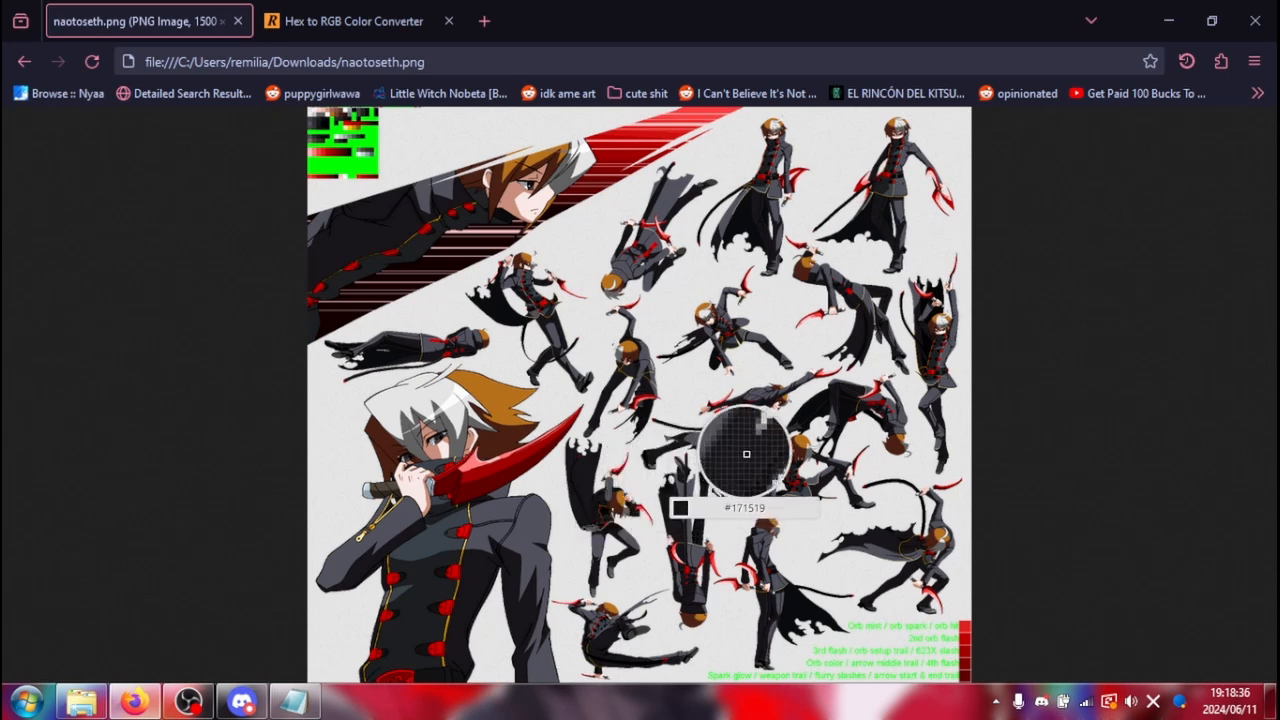
pyautogui.click(500, 473)
# Convert the sampled red #9f0000 to RGB in the RapidTables converter
pyautogui.click(288, 12)
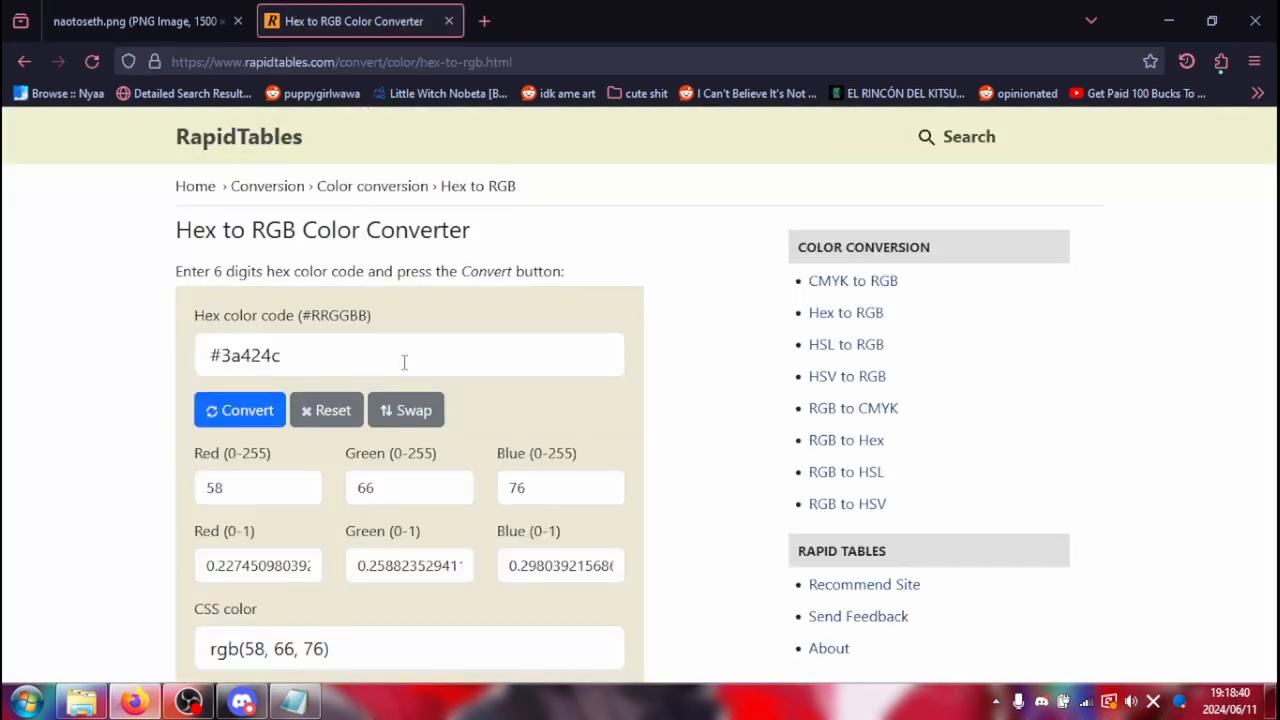
pyautogui.tripleClick(400, 360)
pyautogui.write('#9f0000')
pyautogui.click(277, 405)
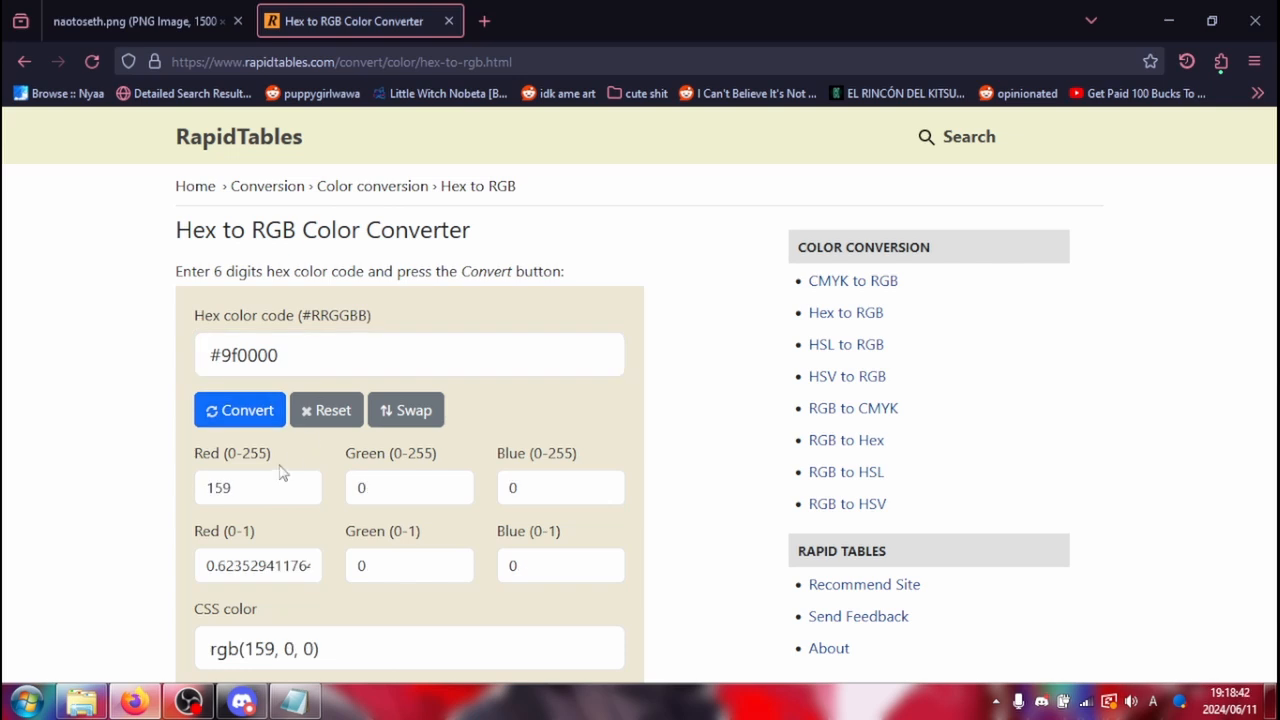
# Set the third RGB group of the Bloodedge entry to 159,0,0, and save and close cb_chr008.txt
pyautogui.click(295, 700)
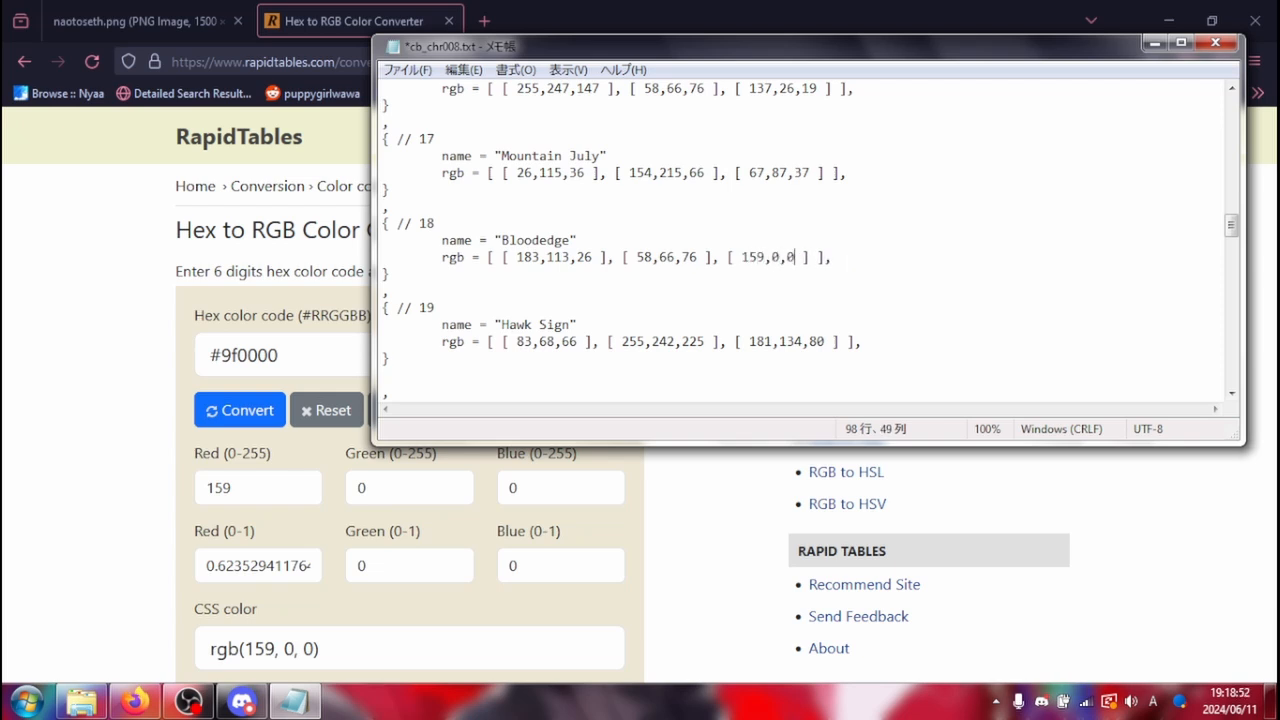
pyautogui.hotkey('ctrl', 's')
pyautogui.click(1216, 44)
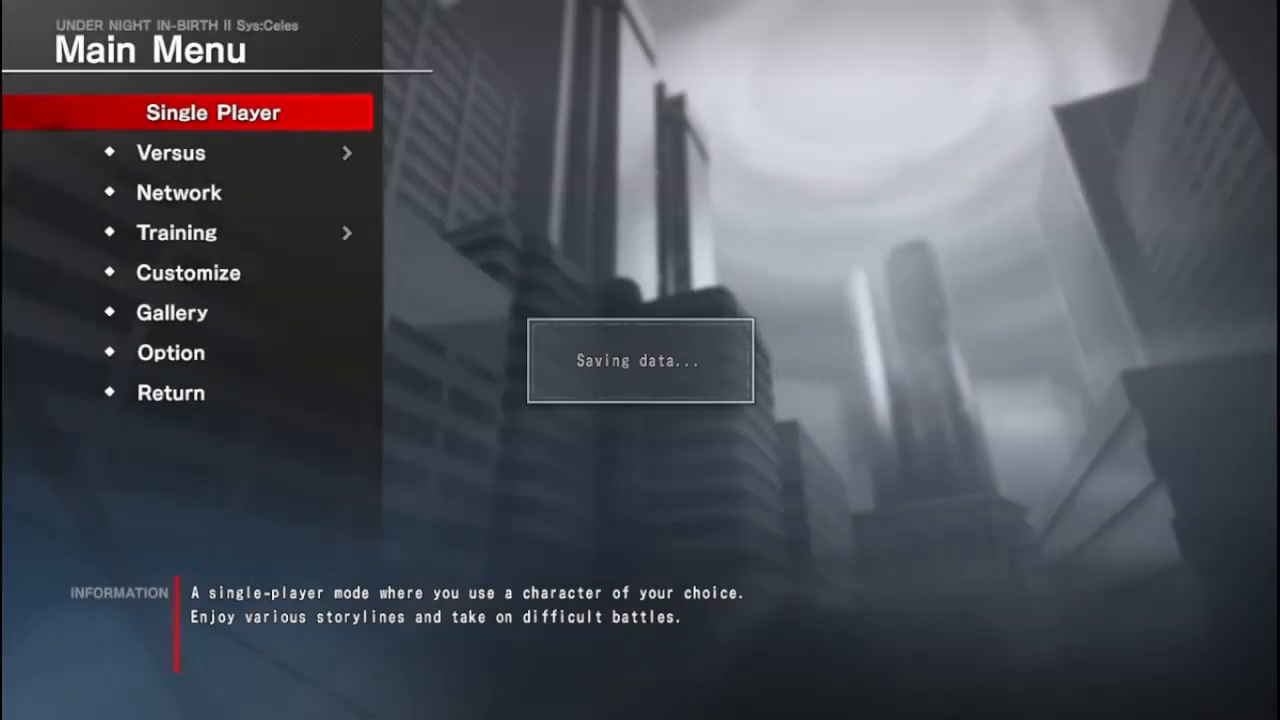
# Start Free Training in UNDER NIGHT IN-BIRTH II with the controller on the Player 1 side
pyautogui.press('s')
pyautogui.press('s')
pyautogui.press('s')
pyautogui.press('j')
pyautogui.press('j')
pyautogui.press('a')
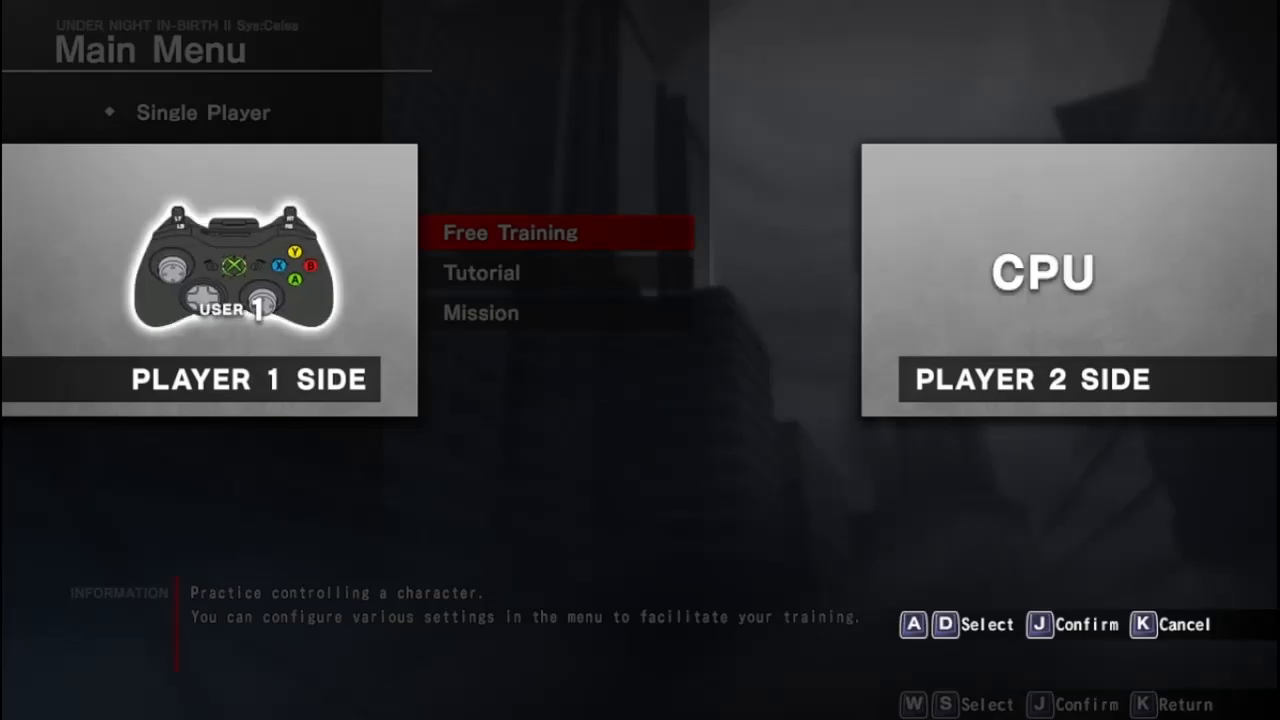
pyautogui.press('j')
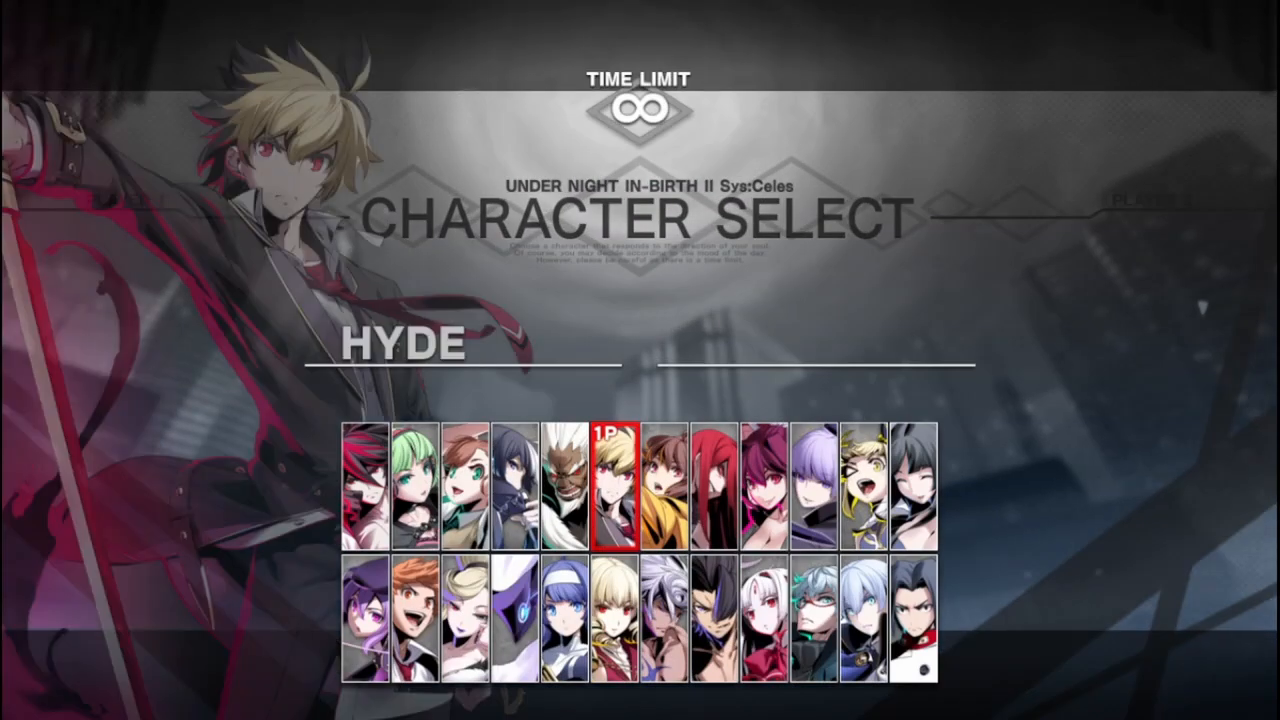
# Choose Seth as the Player 1 character
pyautogui.press('a')
pyautogui.press('a')
pyautogui.press('a')
pyautogui.press('d')
pyautogui.press('j')
# Browse Seth's color list to palette 019 Bloodedge to check its custom name and color icon
pyautogui.press('d')
pyautogui.press('d')
pyautogui.press('d')
pyautogui.press('d')
pyautogui.press('d')
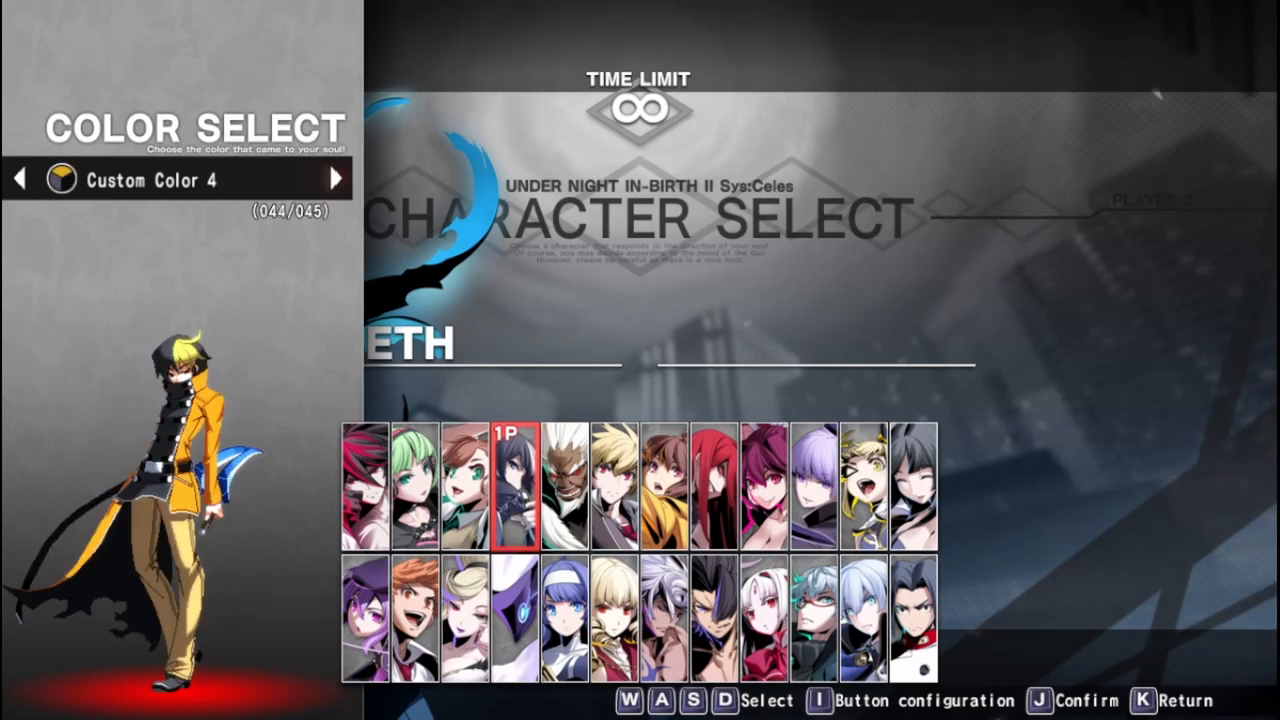
pyautogui.press('d')
pyautogui.press('d')
pyautogui.press('d')
pyautogui.press('d')
pyautogui.press('d')
pyautogui.press('d')
pyautogui.press('a')
pyautogui.press('a')
pyautogui.press('a')
pyautogui.press('a')
pyautogui.press('a')
pyautogui.press('a')
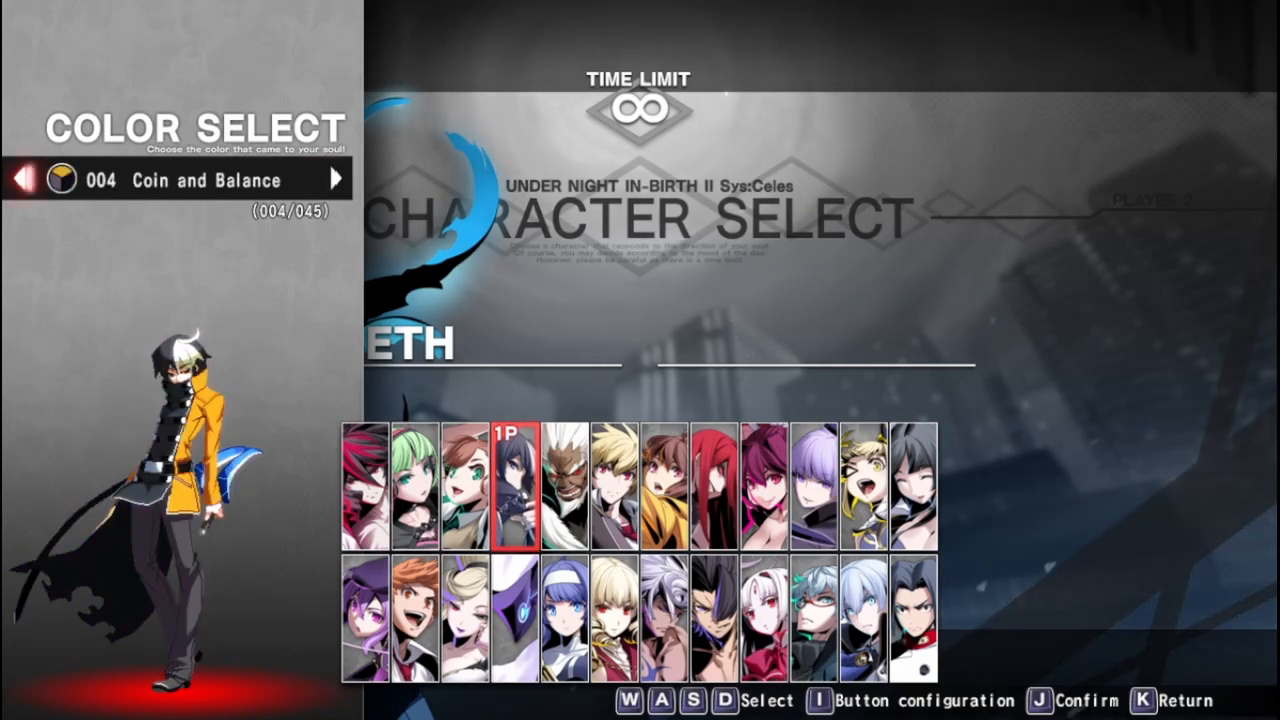
pyautogui.press('a')
pyautogui.press('d')
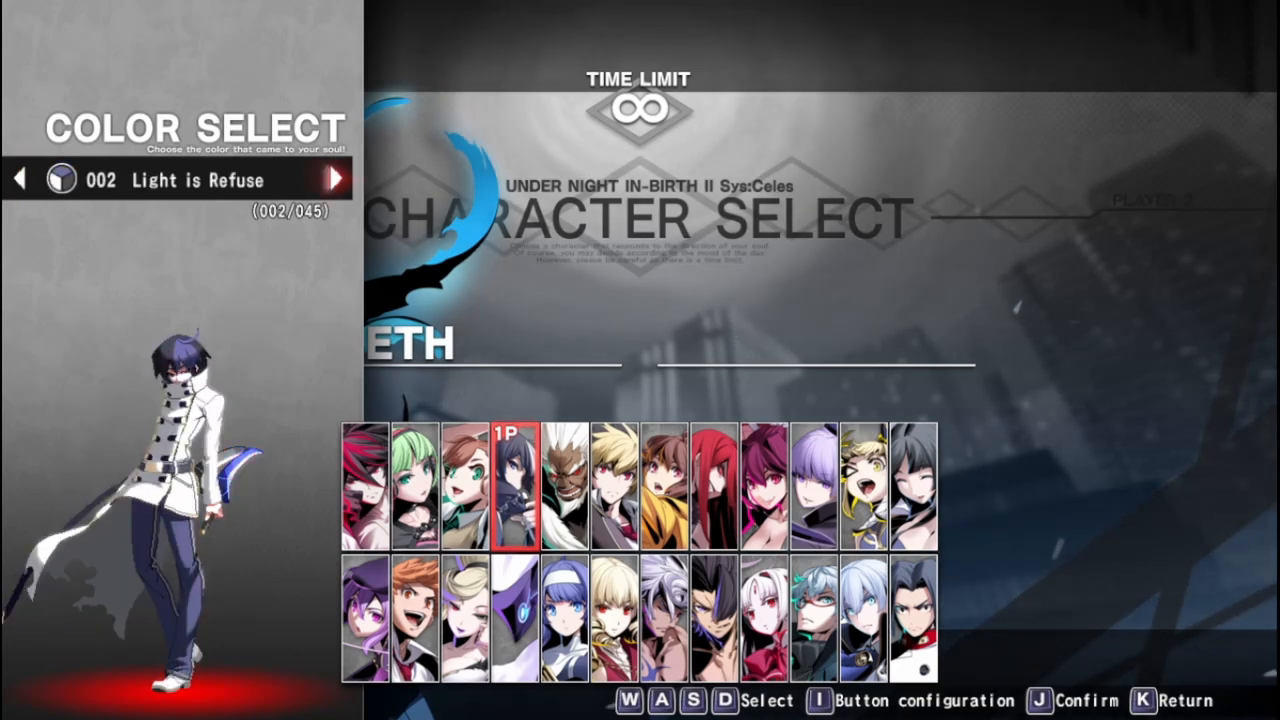
pyautogui.press('a')
pyautogui.press('a')
pyautogui.press('a')
pyautogui.press('a')
pyautogui.press('a')
pyautogui.press('a')
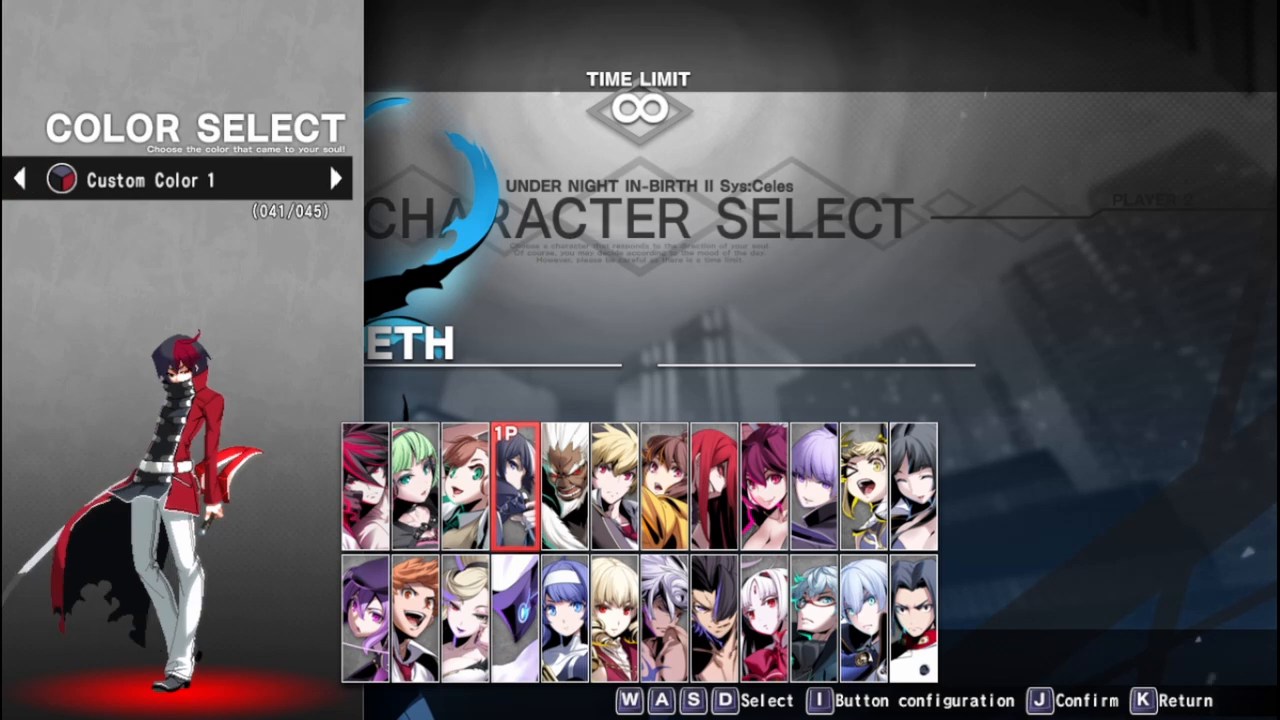
pyautogui.press('d')
pyautogui.press('d')
pyautogui.press('d')
pyautogui.press('d')
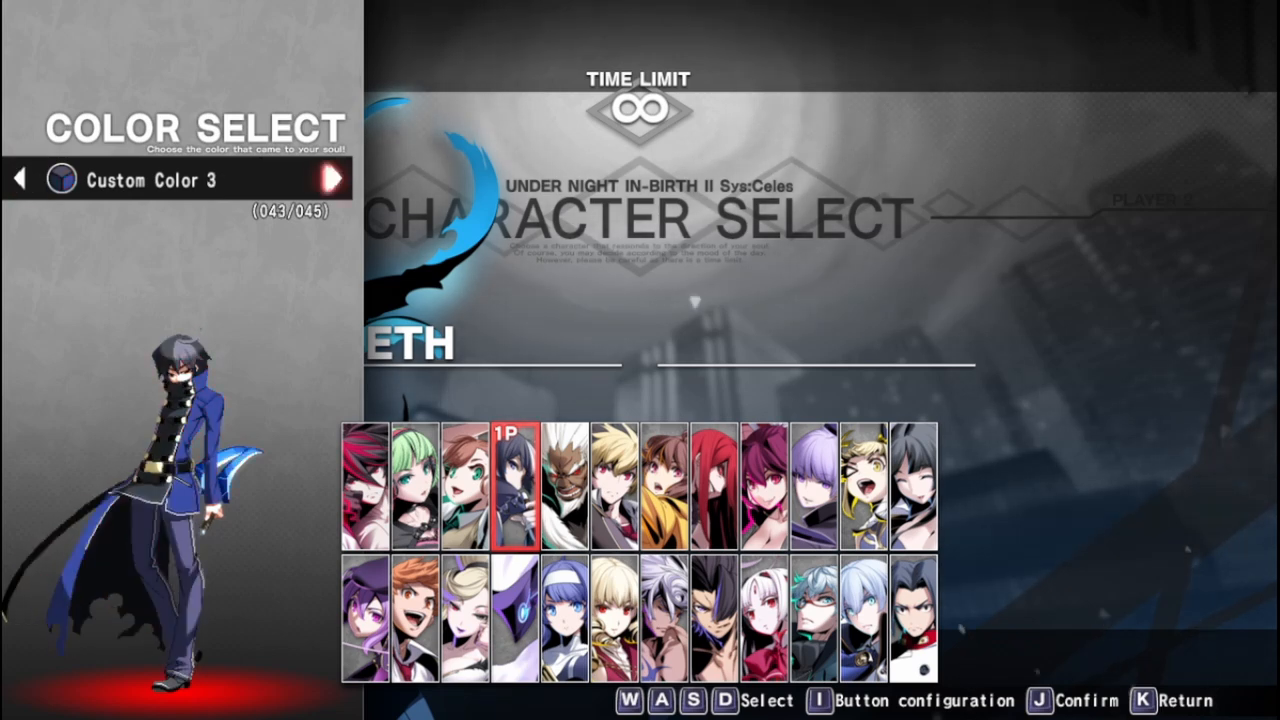
pyautogui.press('d')
pyautogui.press('d')
pyautogui.press('d')
pyautogui.press('d')
pyautogui.press('d')
pyautogui.press('d')
pyautogui.press('d')
pyautogui.press('d')
pyautogui.press('d')
pyautogui.press('d')
pyautogui.press('d')
pyautogui.press('d')
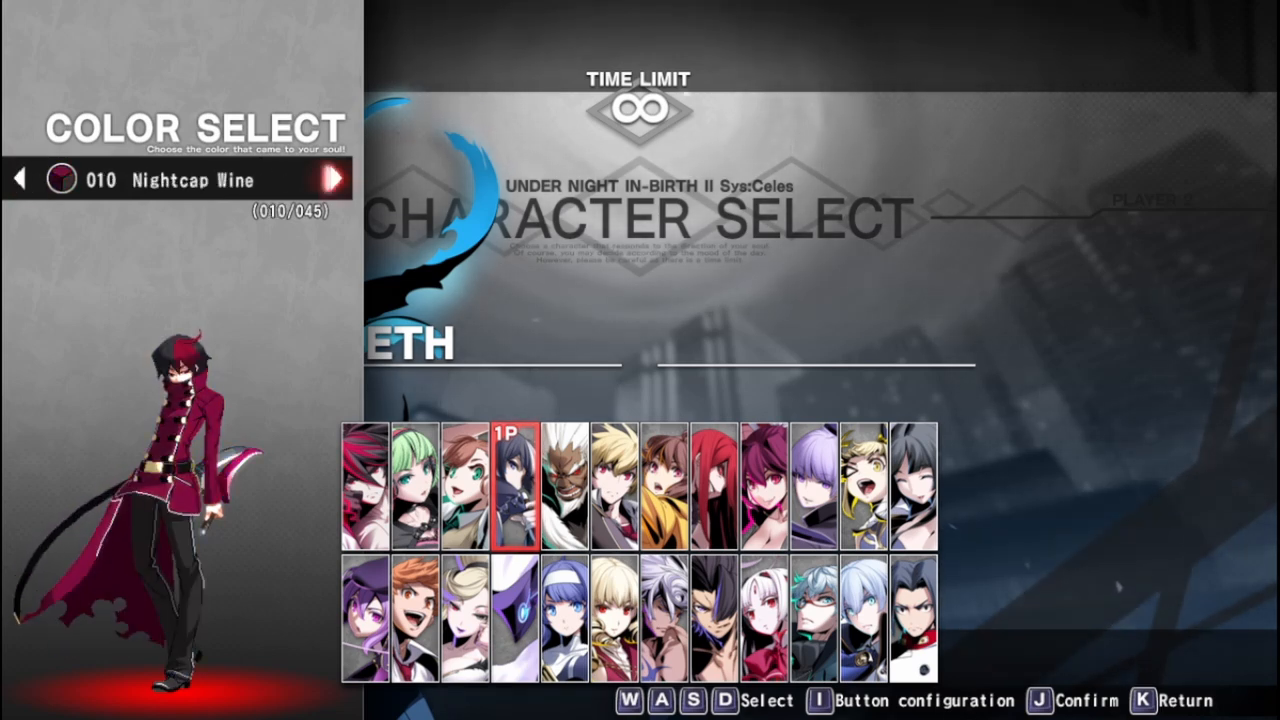
pyautogui.press('d')
pyautogui.press('d')
pyautogui.press('d')
pyautogui.press('d')
pyautogui.press('d')
pyautogui.press('d')
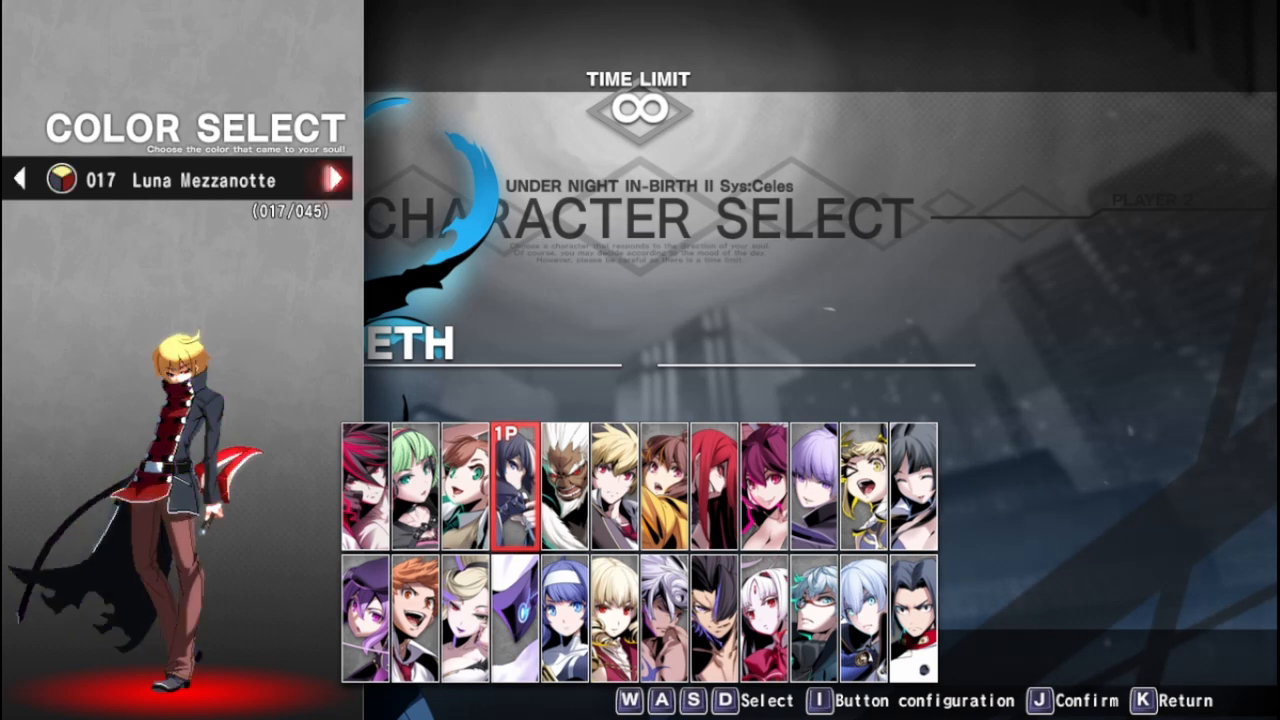
pyautogui.press('d')
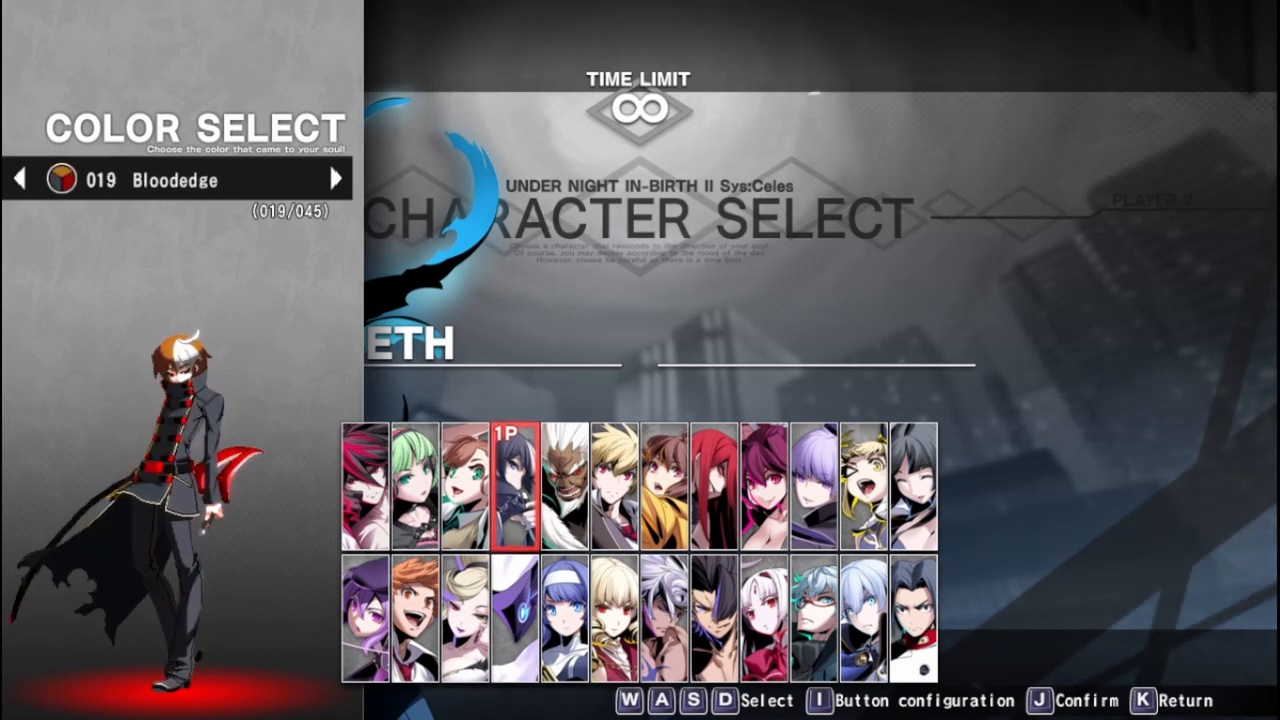